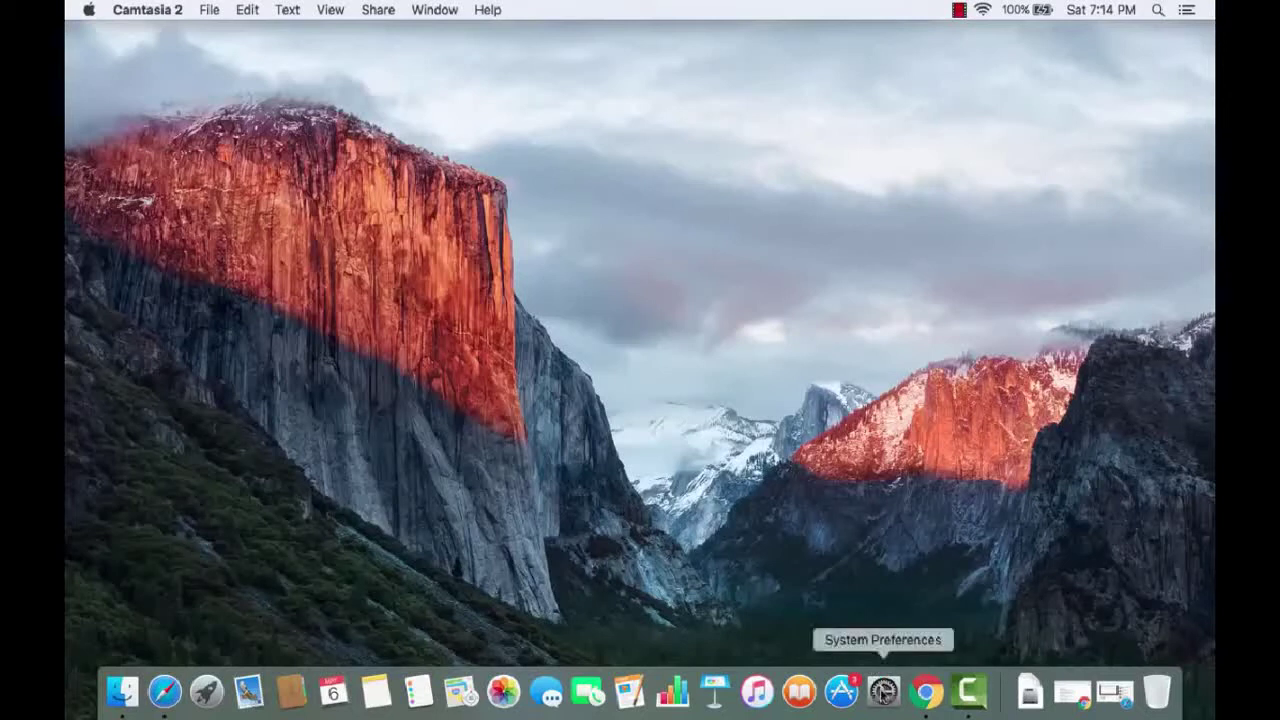
Open the Java Control Panel through System Preferences, then close it without changes
{"action": "left_click", "coordinate": [884, 690]}
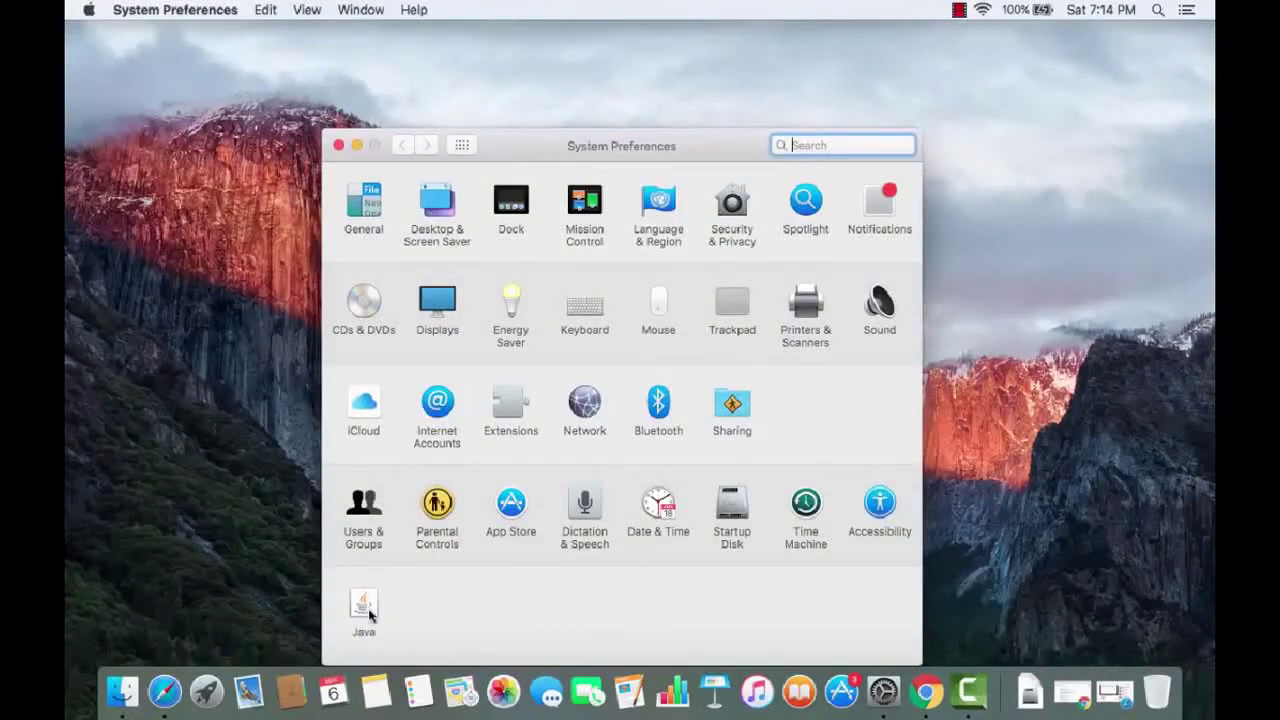
{"action": "left_click", "coordinate": [356, 616]}
{"action": "left_click", "coordinate": [357, 614]}
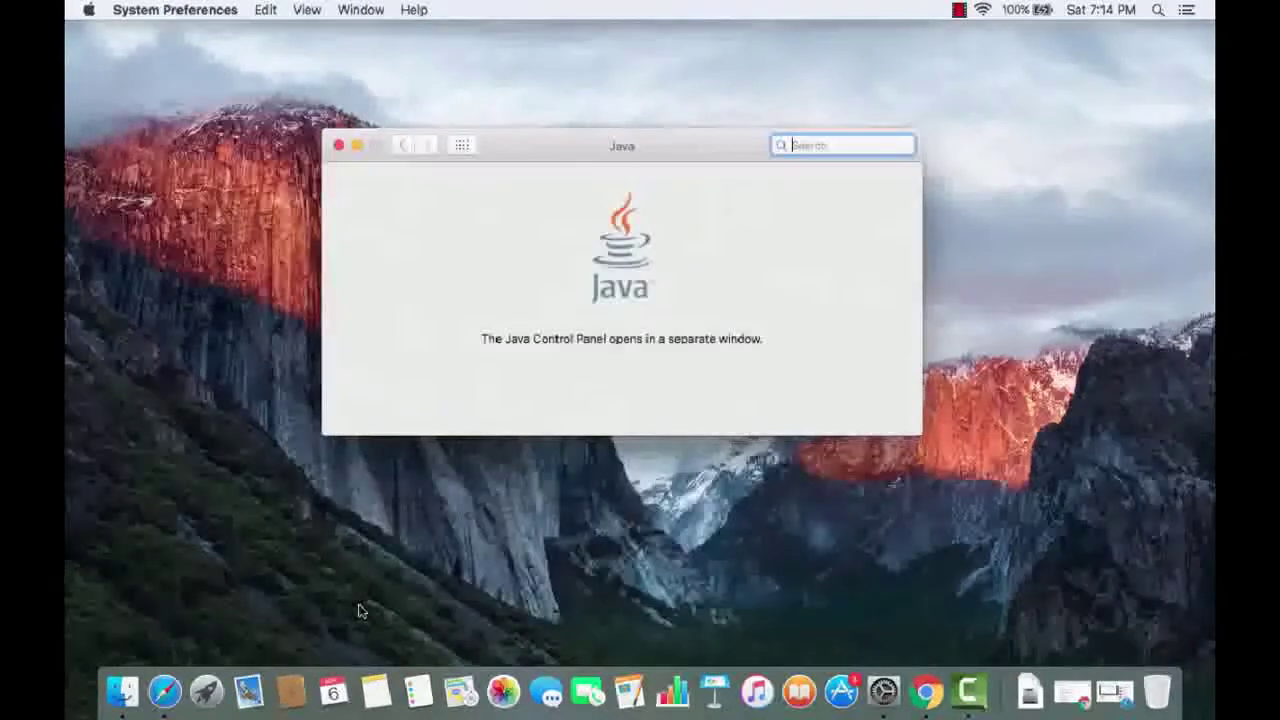
{"action": "left_click", "coordinate": [577, 338]}
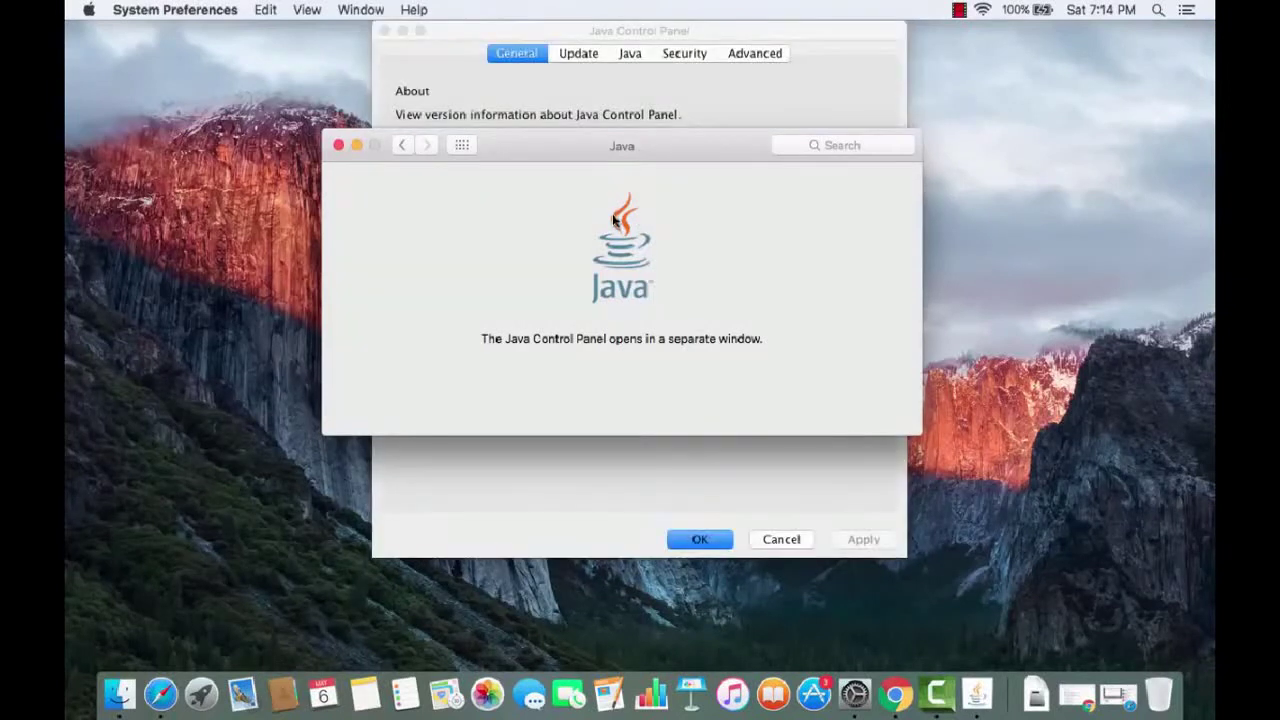
{"action": "left_click", "coordinate": [338, 145]}
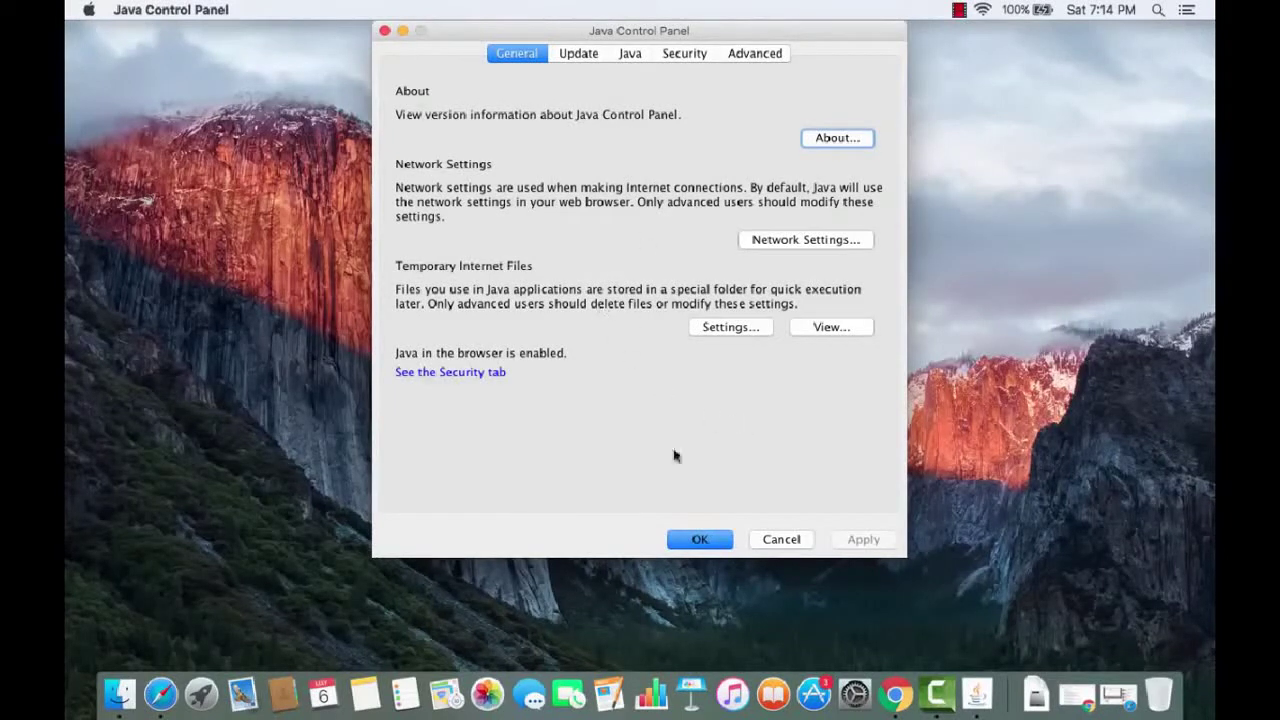
{"action": "left_click", "coordinate": [771, 540]}
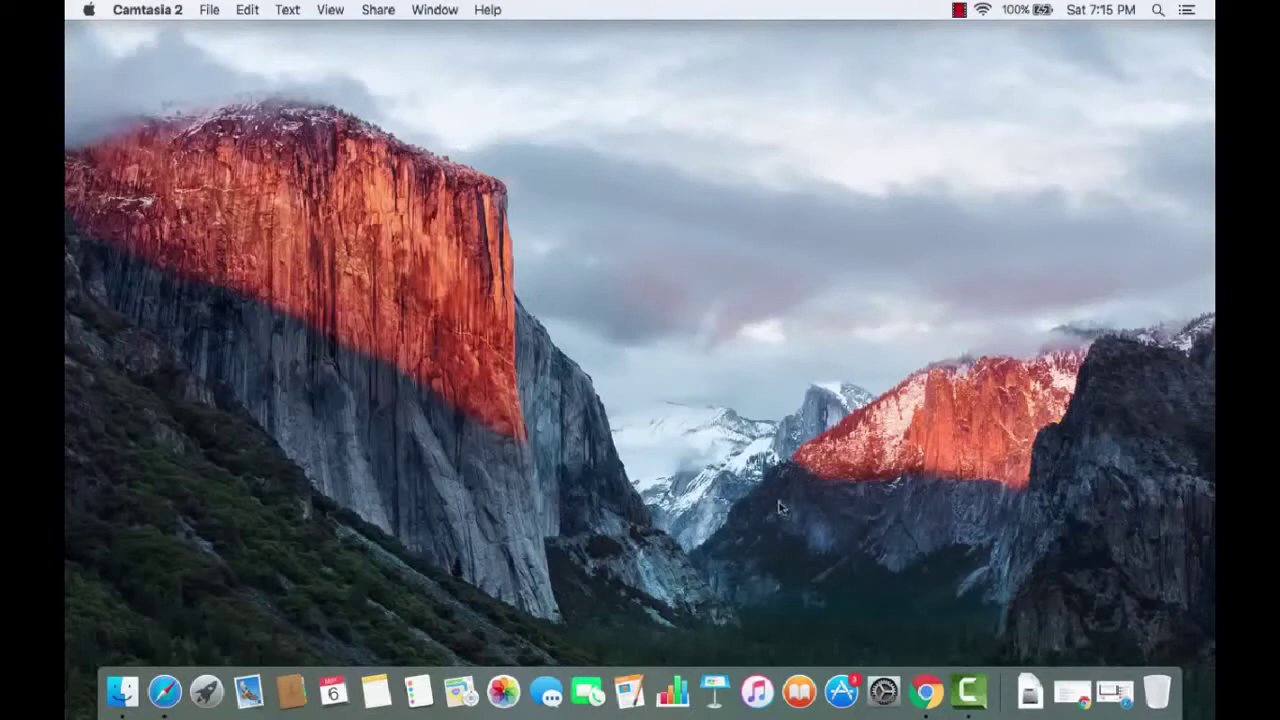
Return to the Chrome results and select the 'download eclipse for mac' search query
{"action": "left_click", "coordinate": [927, 691]}
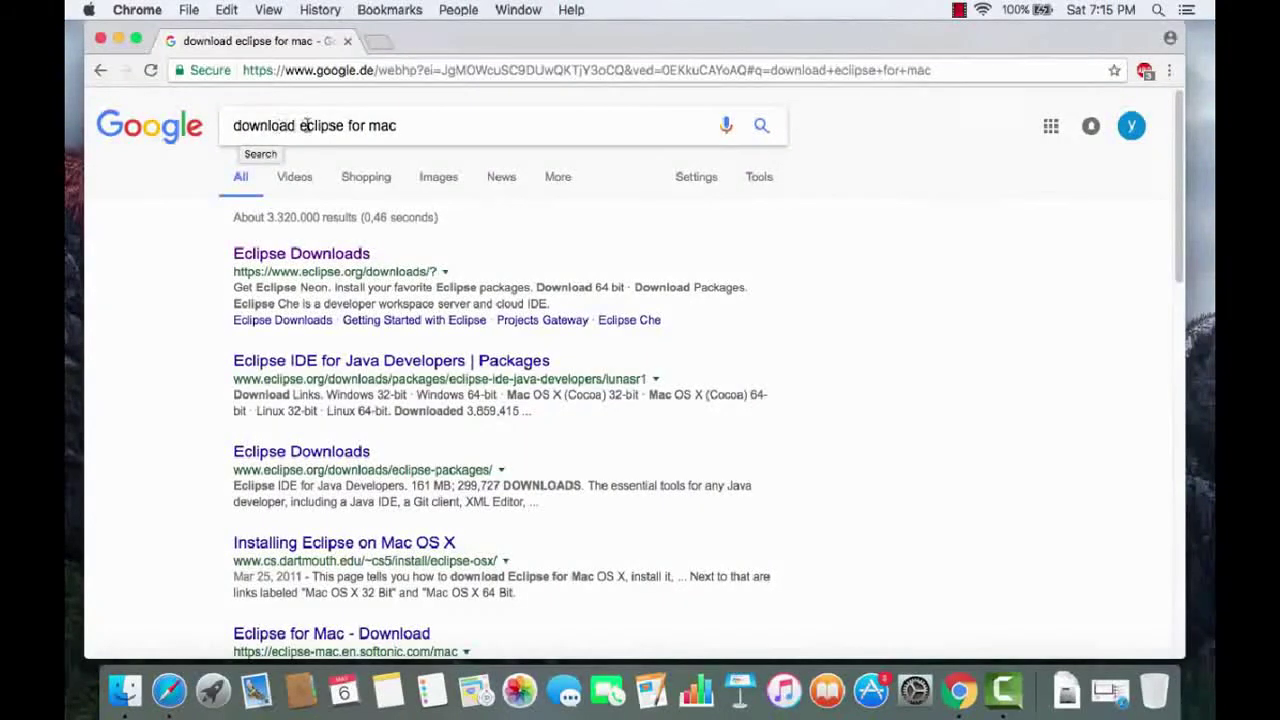
{"action": "left_click", "coordinate": [400, 125]}
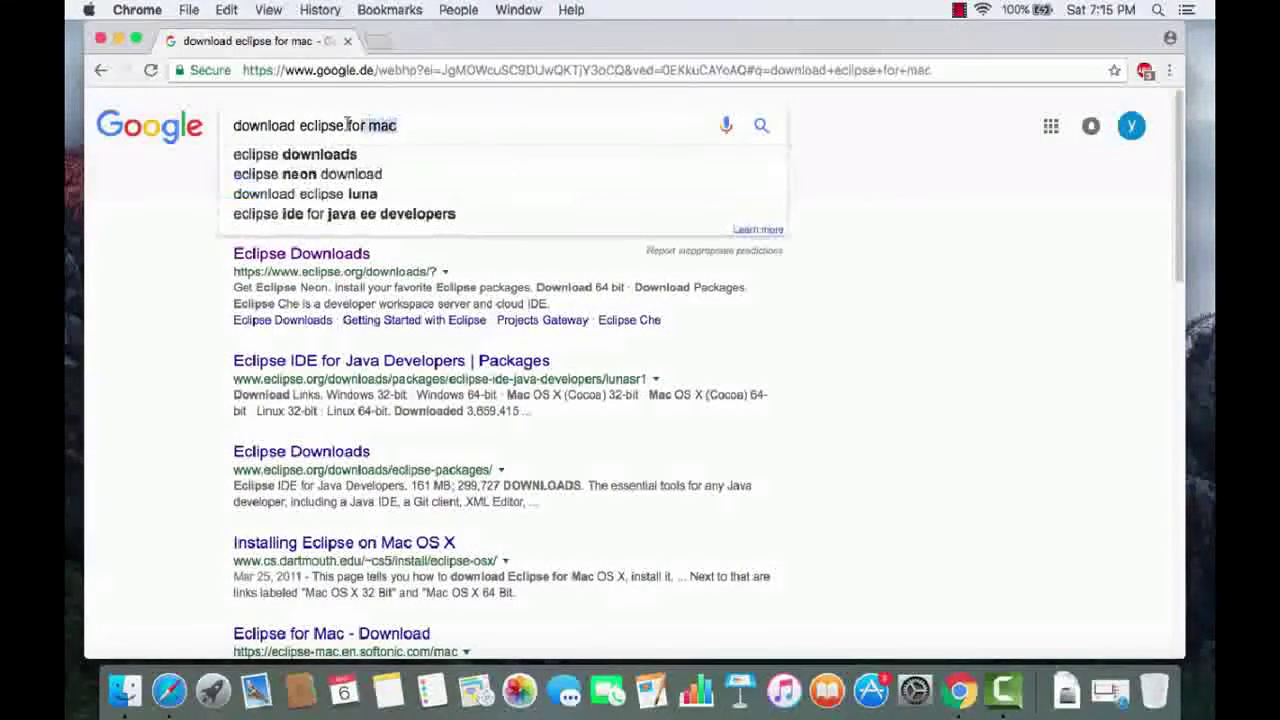
{"action": "left_click_drag", "start_coordinate": [400, 125], "coordinate": [233, 125]}
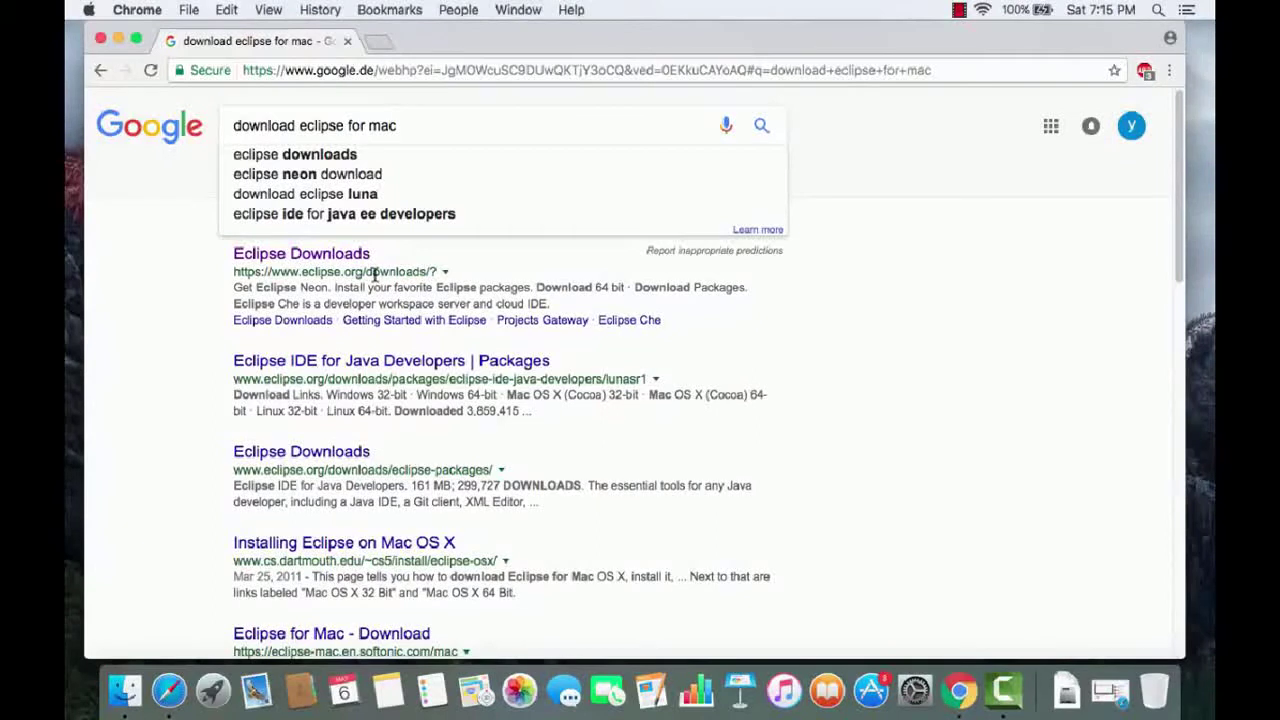
Open the 'Eclipse Downloads' result and scroll through the Get Eclipse Neon page
{"action": "left_click", "coordinate": [340, 258]}
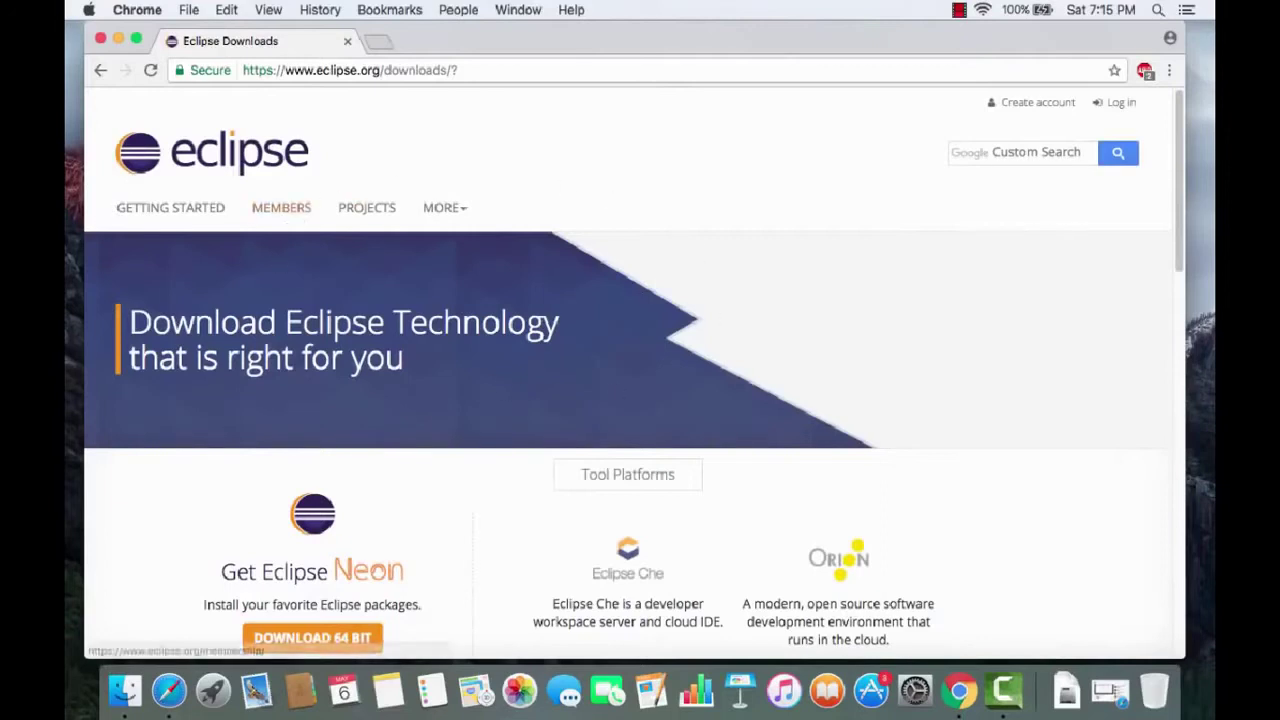
{"action": "scroll", "coordinate": [503, 352], "scroll_direction": "down", "scroll_amount": 1}
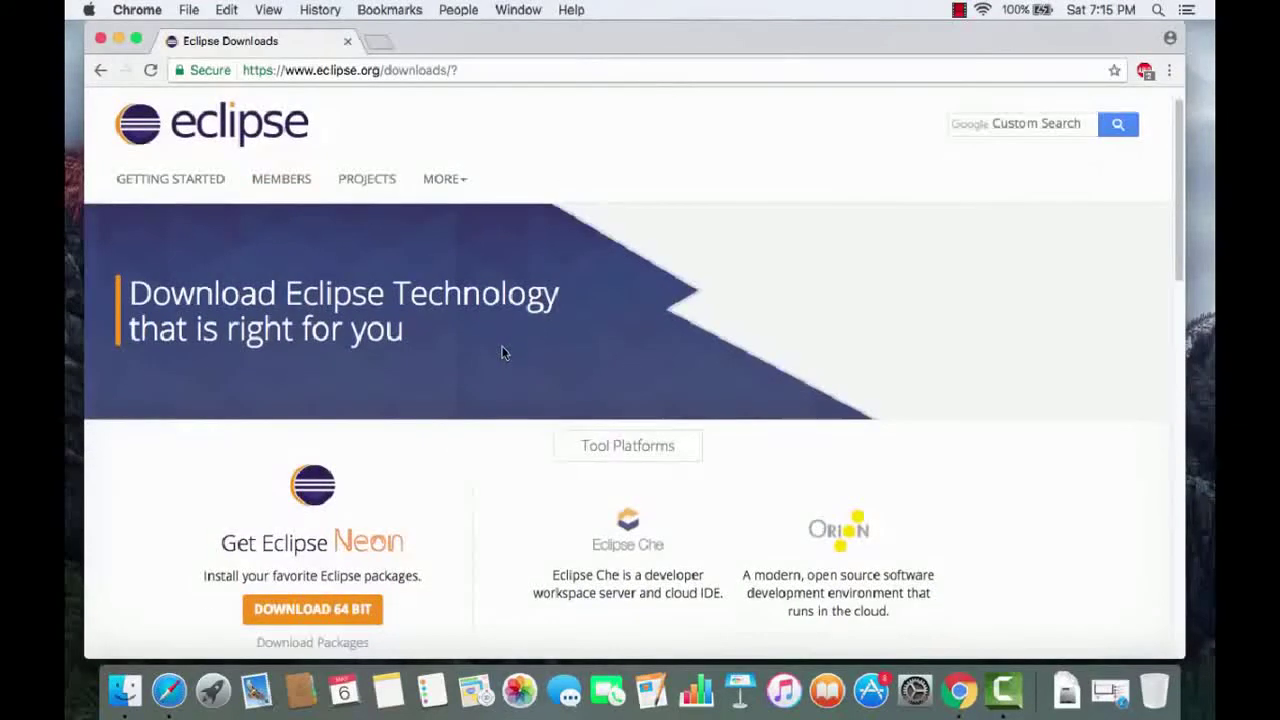
{"action": "scroll", "coordinate": [503, 352], "scroll_direction": "down", "scroll_amount": 3}
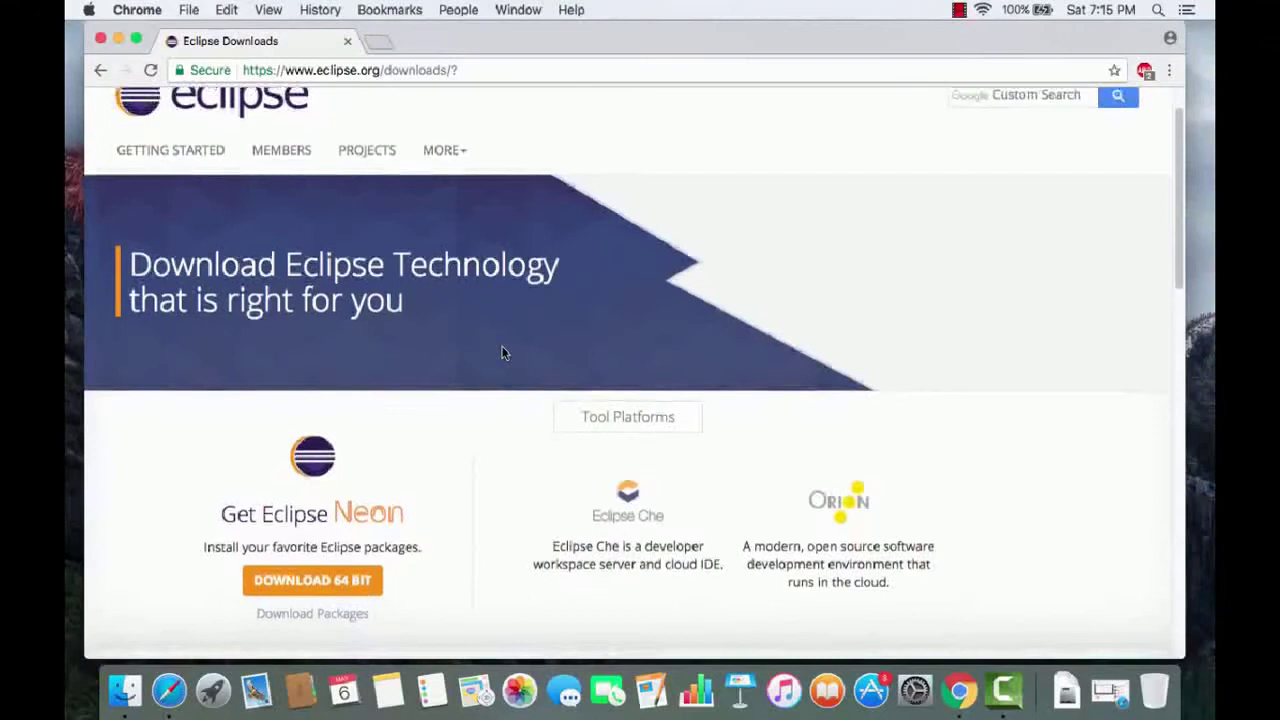
{"action": "scroll", "coordinate": [503, 352], "scroll_direction": "down", "scroll_amount": 2}
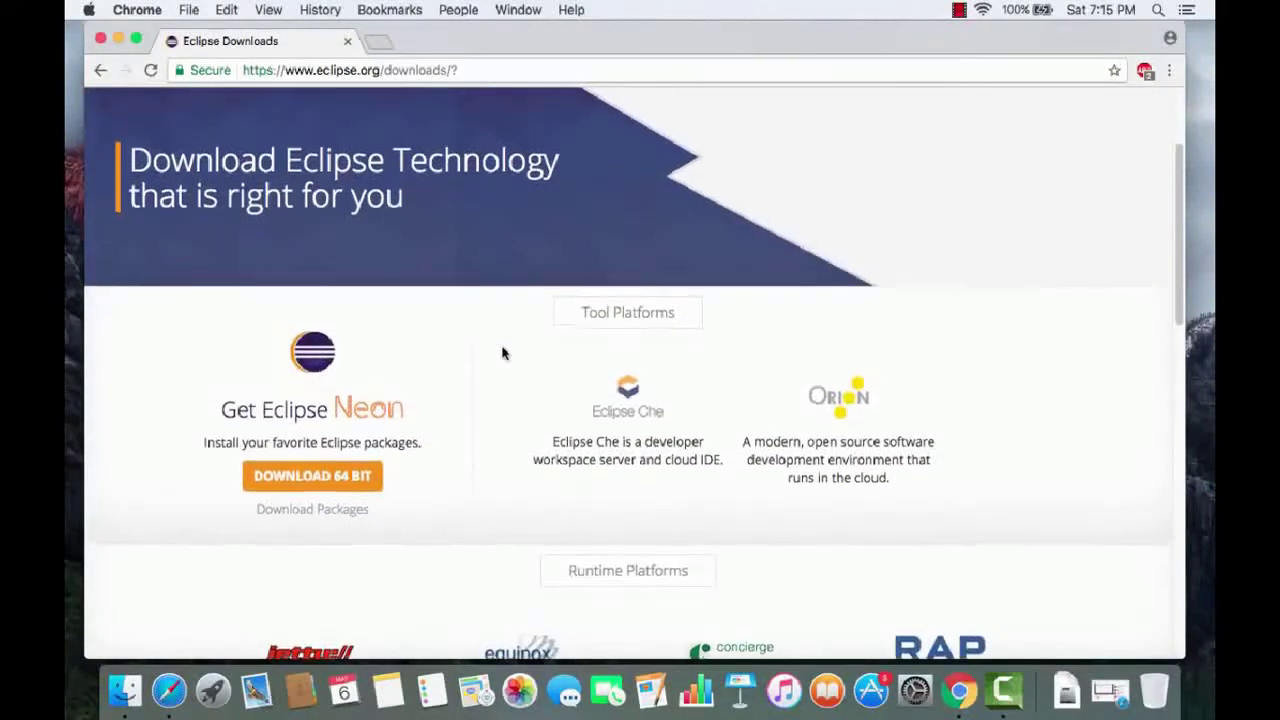
{"action": "scroll", "coordinate": [503, 352], "scroll_direction": "down", "scroll_amount": 3}
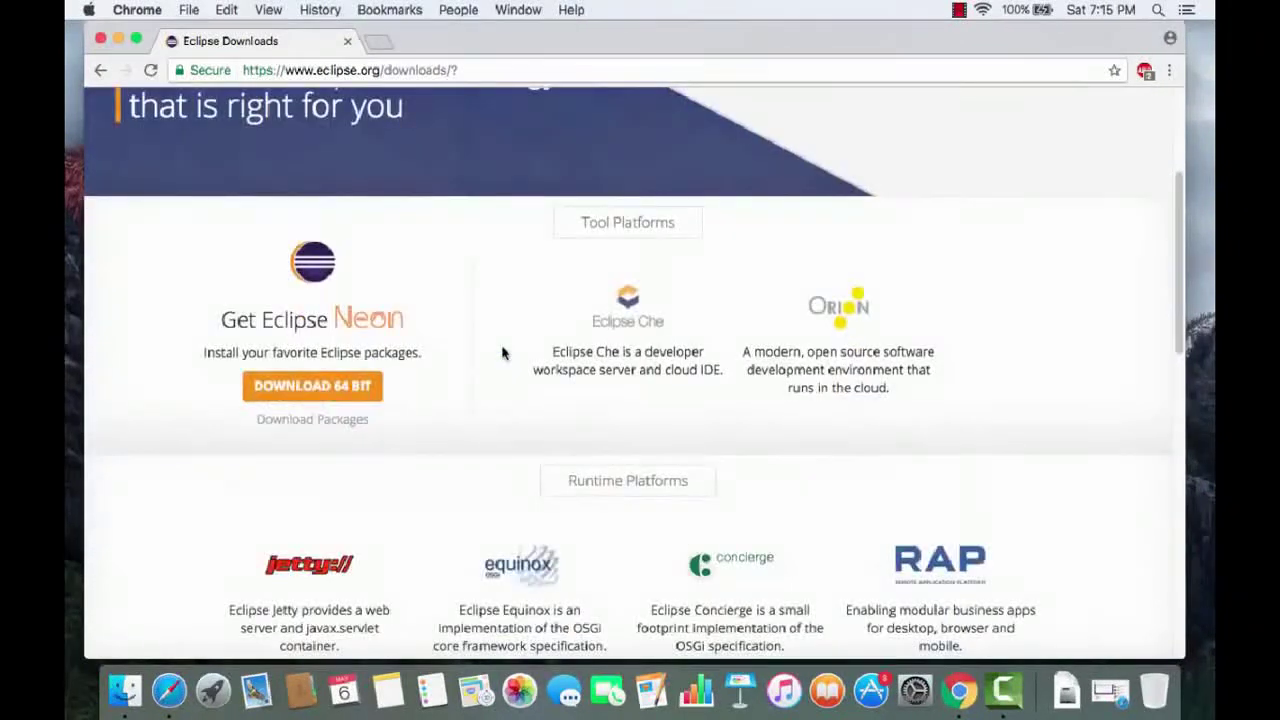
{"action": "scroll", "coordinate": [503, 352], "scroll_direction": "up", "scroll_amount": 1}
{"action": "scroll", "coordinate": [503, 352], "scroll_direction": "down", "scroll_amount": 2}
{"action": "scroll", "coordinate": [503, 352], "scroll_direction": "up", "scroll_amount": 4}
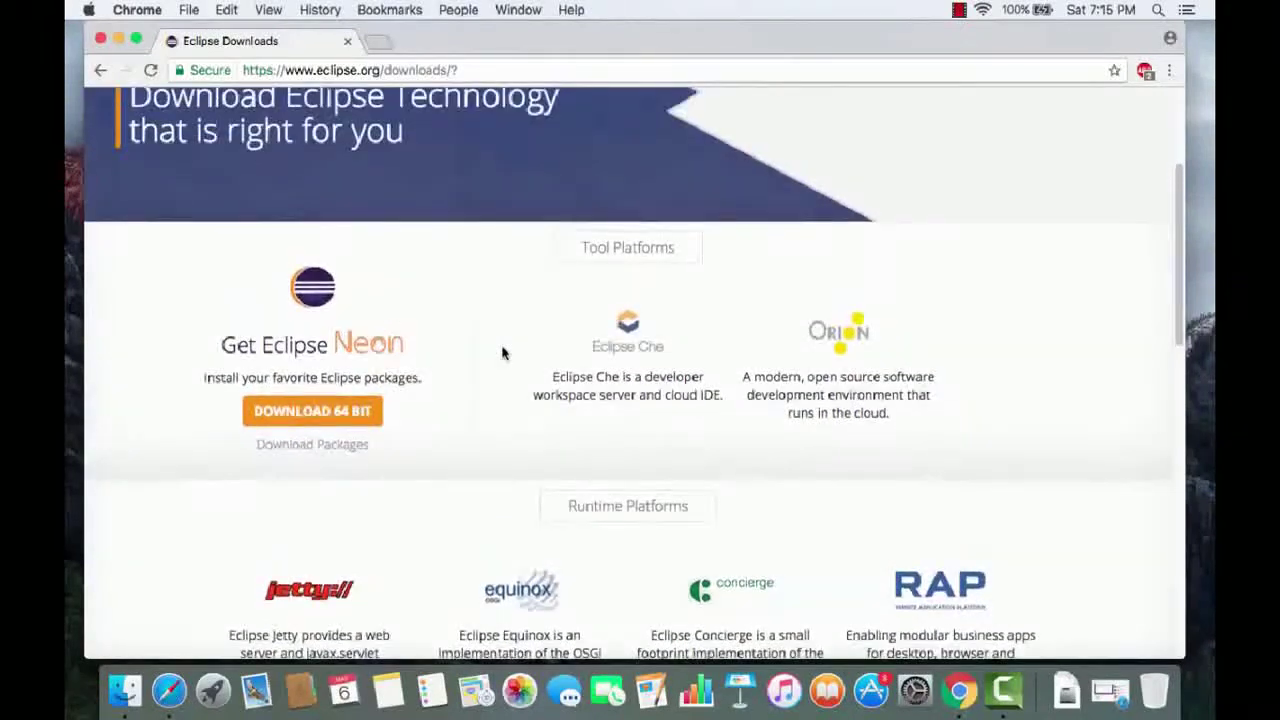
{"action": "scroll", "coordinate": [503, 352], "scroll_direction": "down", "scroll_amount": 4}
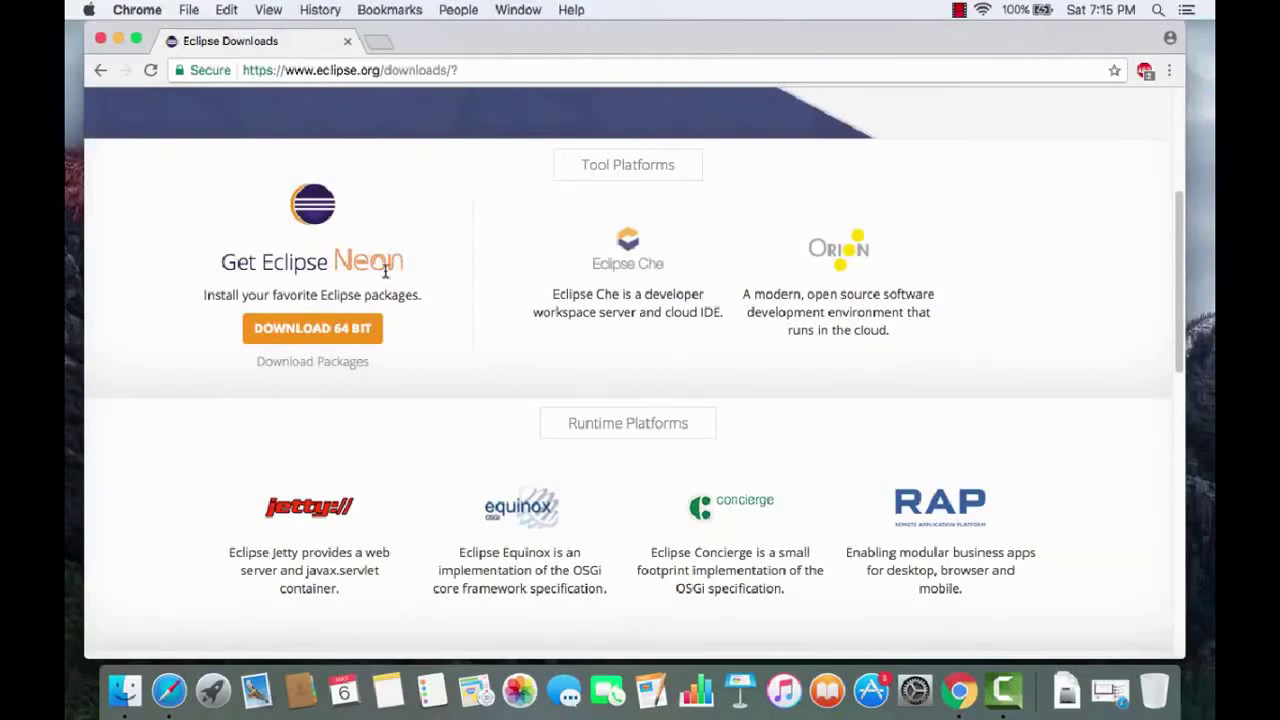
Go to Download Packages and keep Mac OS X (Cocoa) as the platform
{"action": "left_click", "coordinate": [318, 365]}
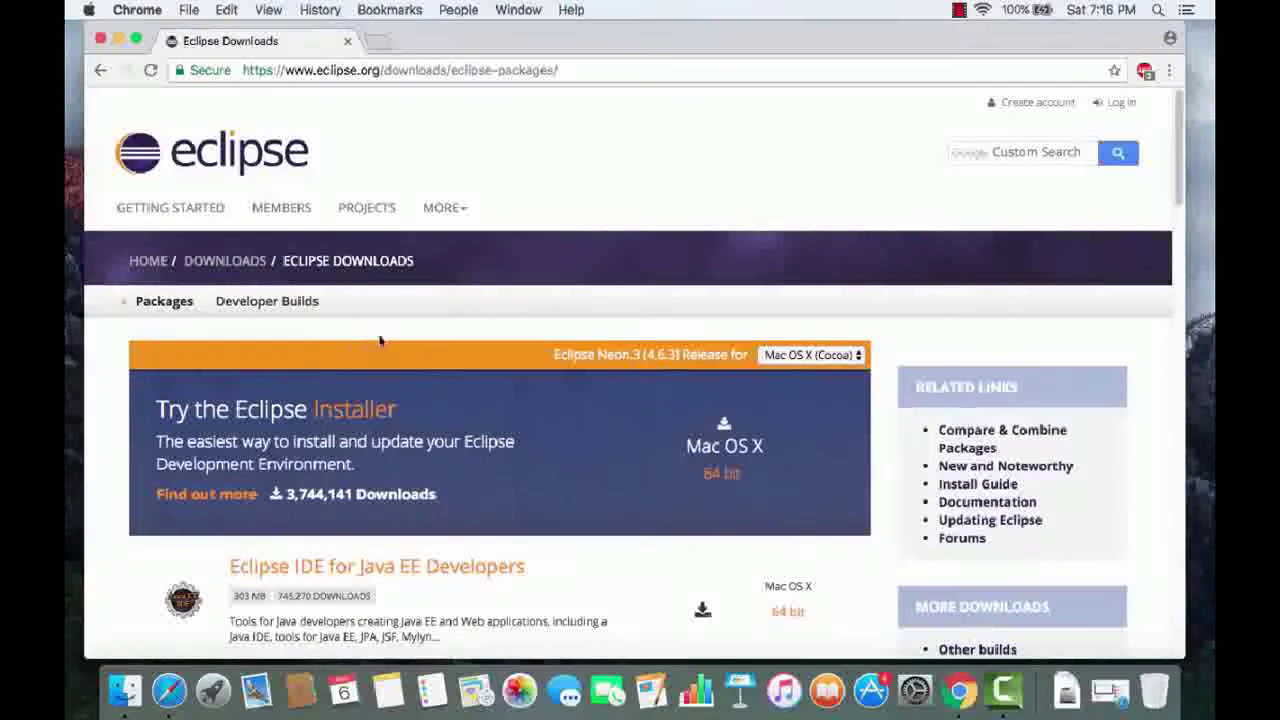
{"action": "scroll", "coordinate": [466, 345], "scroll_direction": "down", "scroll_amount": 2}
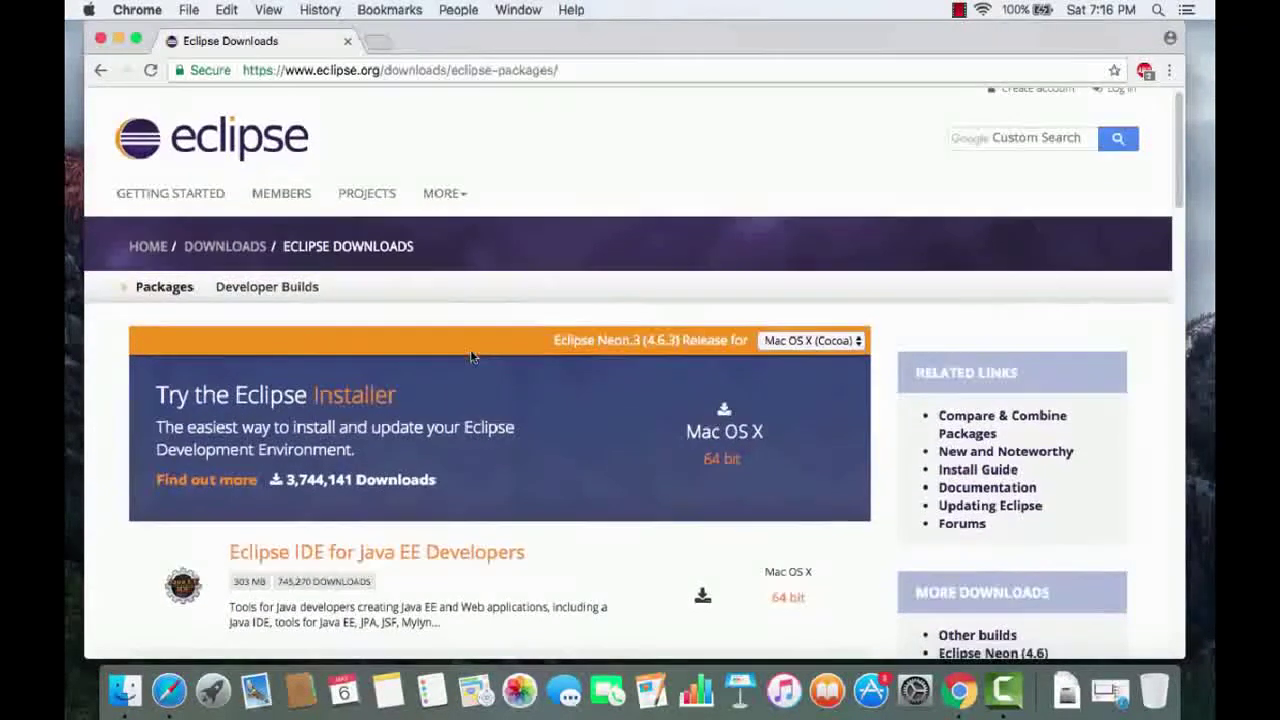
{"action": "scroll", "coordinate": [472, 355], "scroll_direction": "down", "scroll_amount": 3}
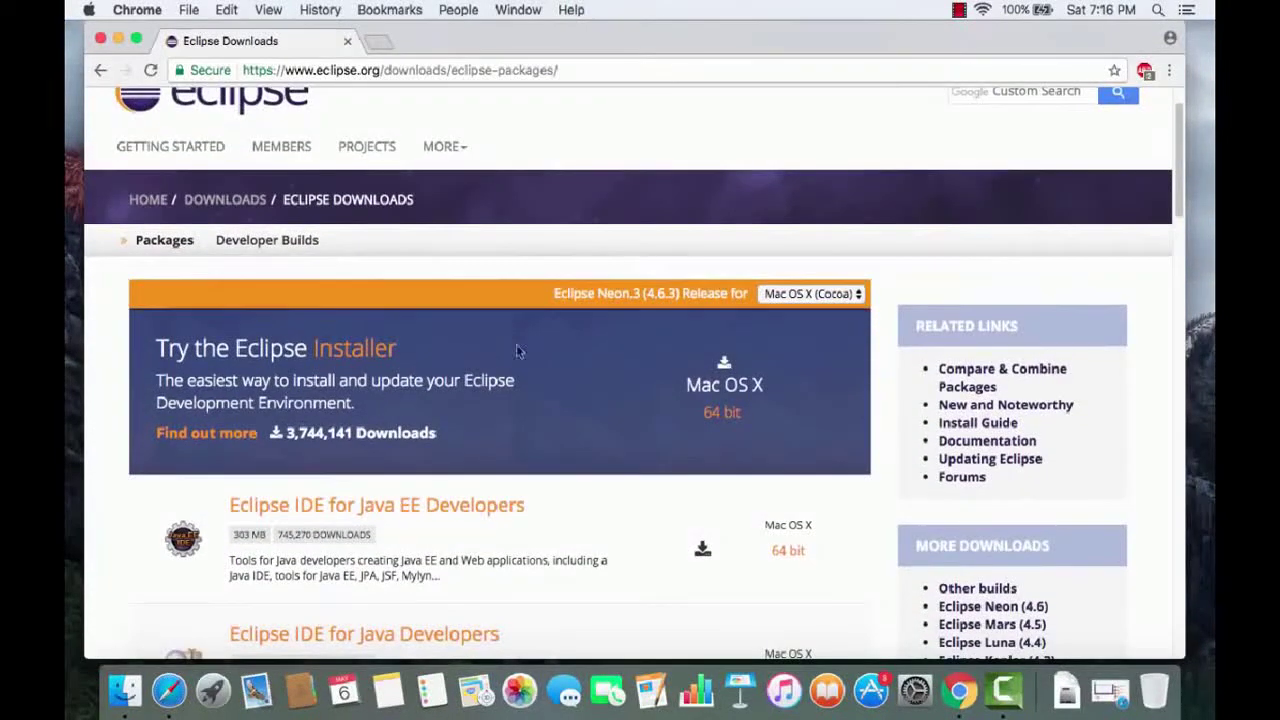
{"action": "left_click", "coordinate": [795, 300]}
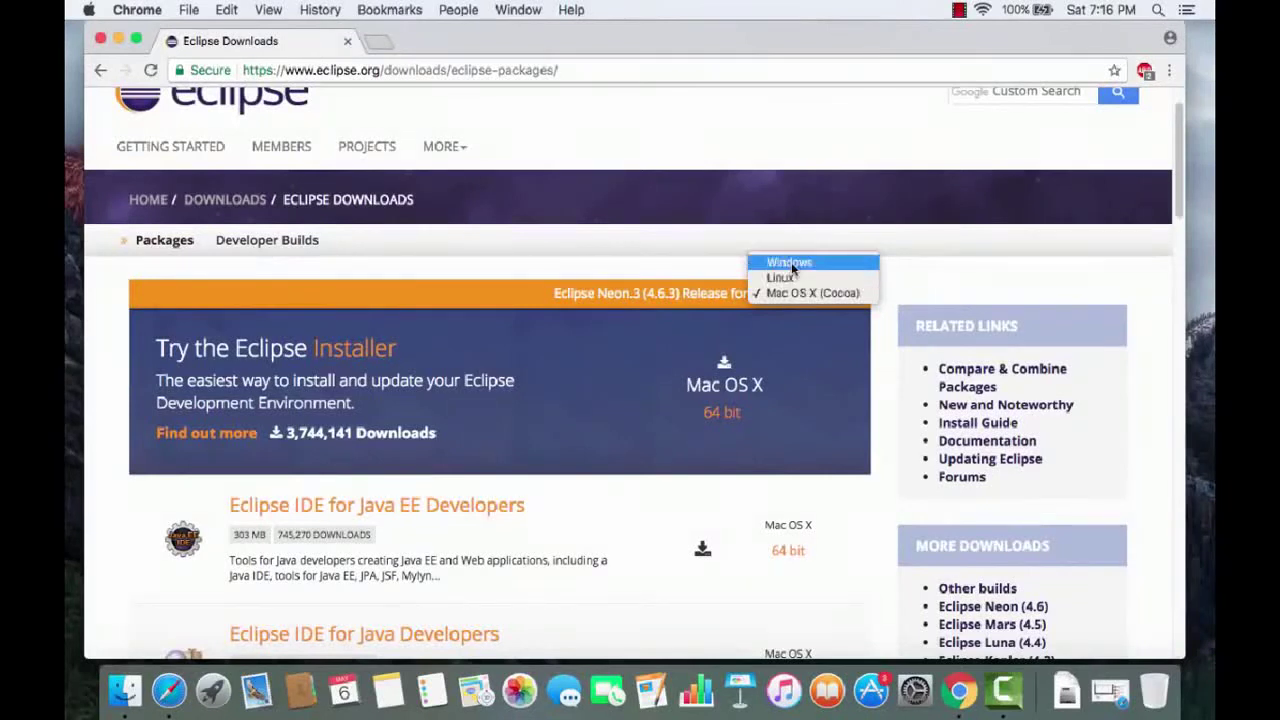
{"action": "left_click", "coordinate": [790, 293]}
Scroll to the package list and highlight the Java EE and Java Developers descriptions
{"action": "scroll", "coordinate": [548, 397], "scroll_direction": "down", "scroll_amount": 5}
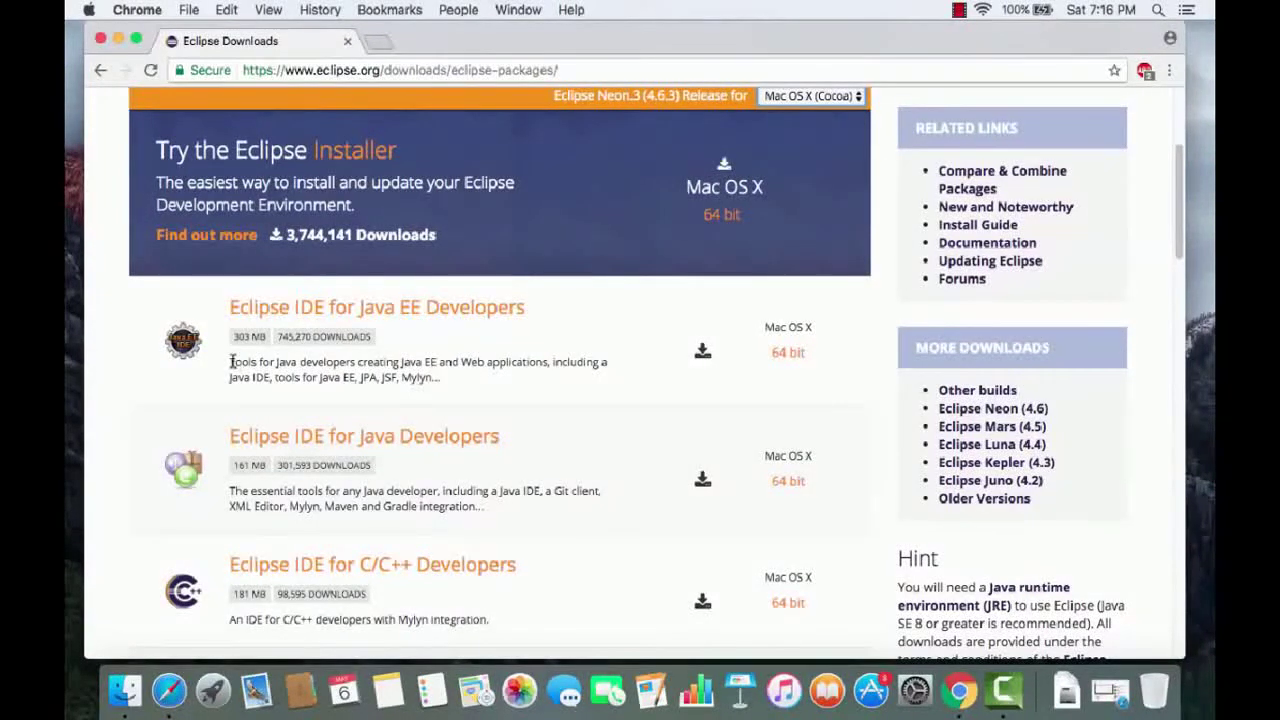
{"action": "left_click_drag", "start_coordinate": [230, 362], "coordinate": [440, 385]}
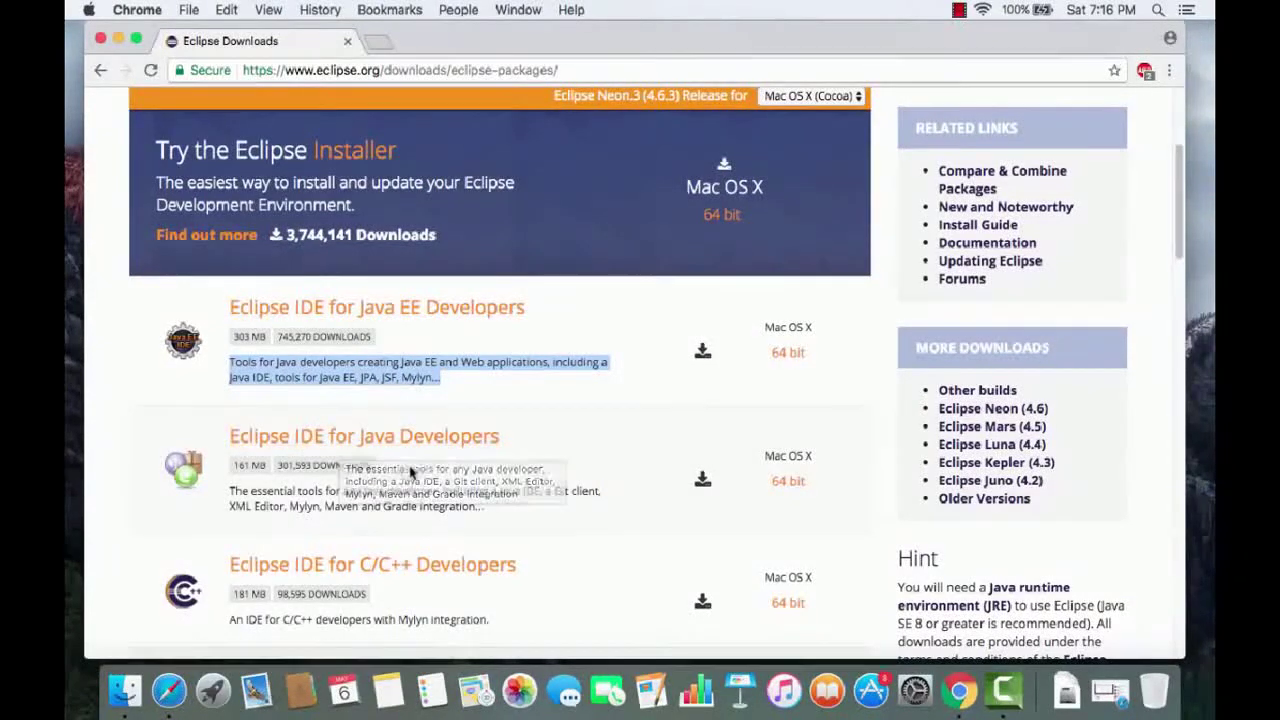
{"action": "left_click_drag", "start_coordinate": [237, 497], "coordinate": [483, 508]}
{"action": "left_click", "coordinate": [530, 498]}
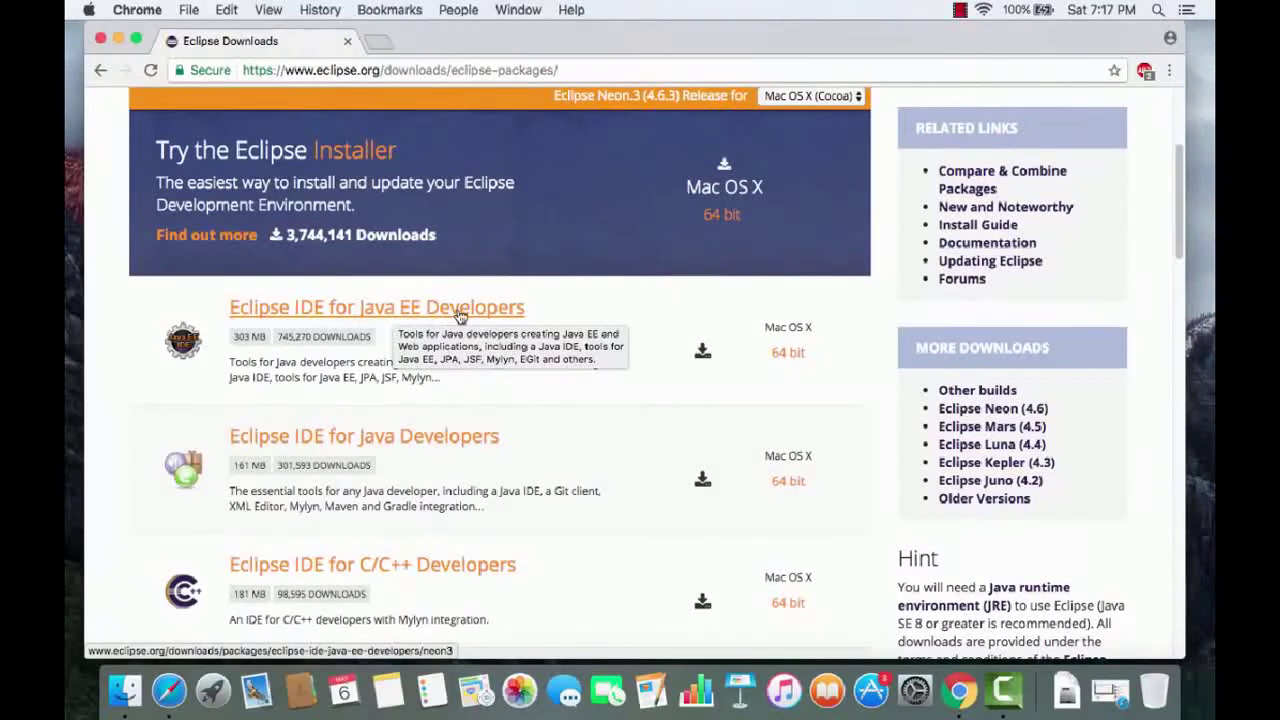
Choose the 64-bit Mac Java EE package and scroll its mirror download page
{"action": "left_click", "coordinate": [786, 355]}
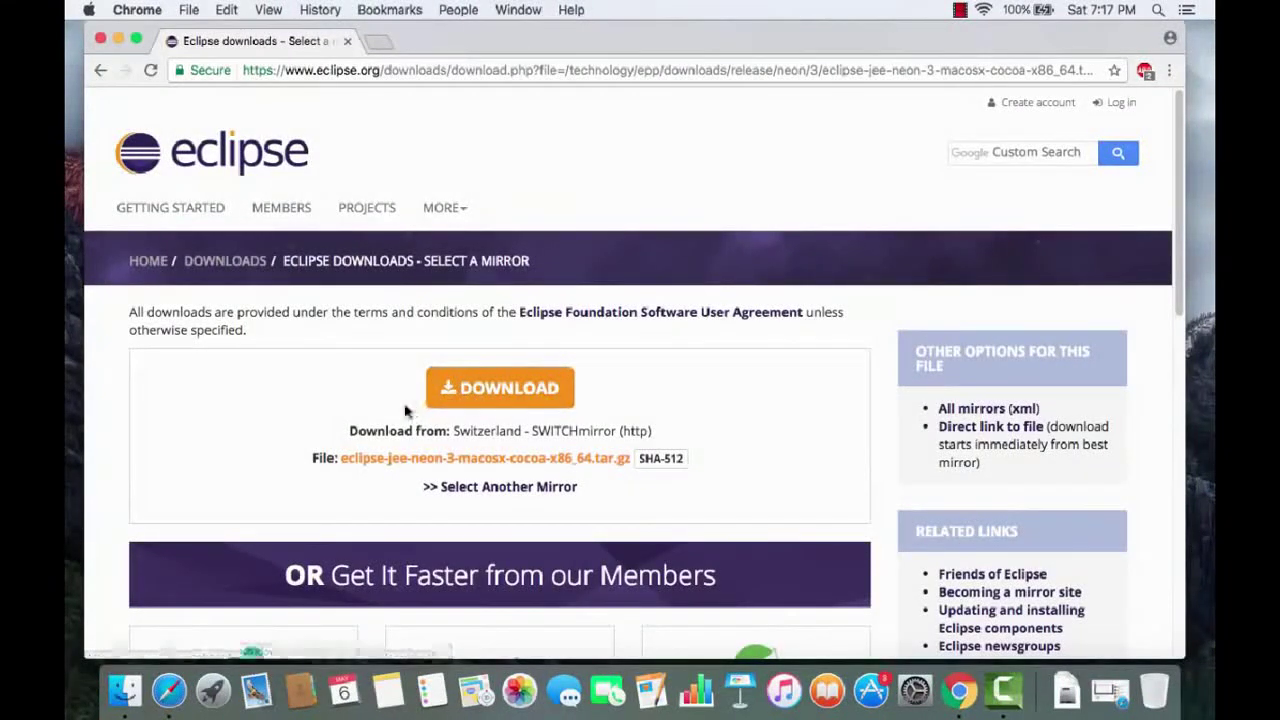
{"action": "scroll", "coordinate": [376, 408], "scroll_direction": "down", "scroll_amount": 2}
{"action": "scroll", "coordinate": [376, 408], "scroll_direction": "down", "scroll_amount": 5}
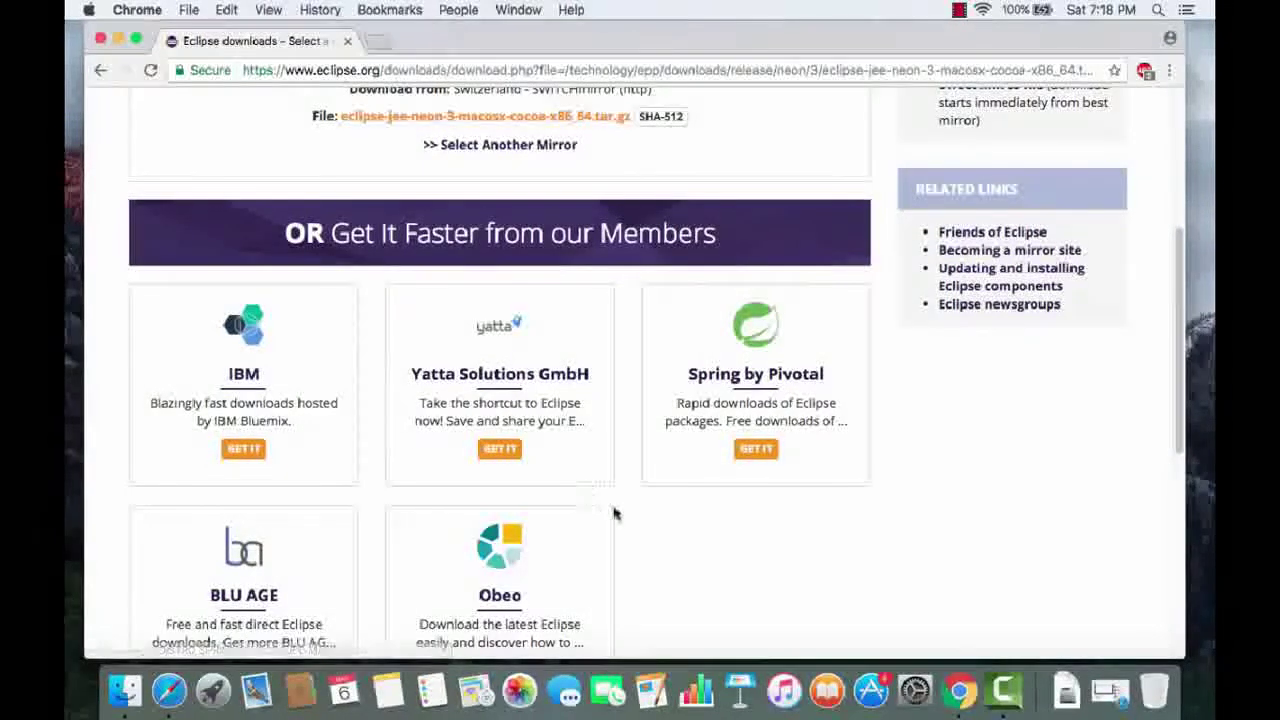
{"action": "scroll", "coordinate": [615, 514], "scroll_direction": "down", "scroll_amount": 1}
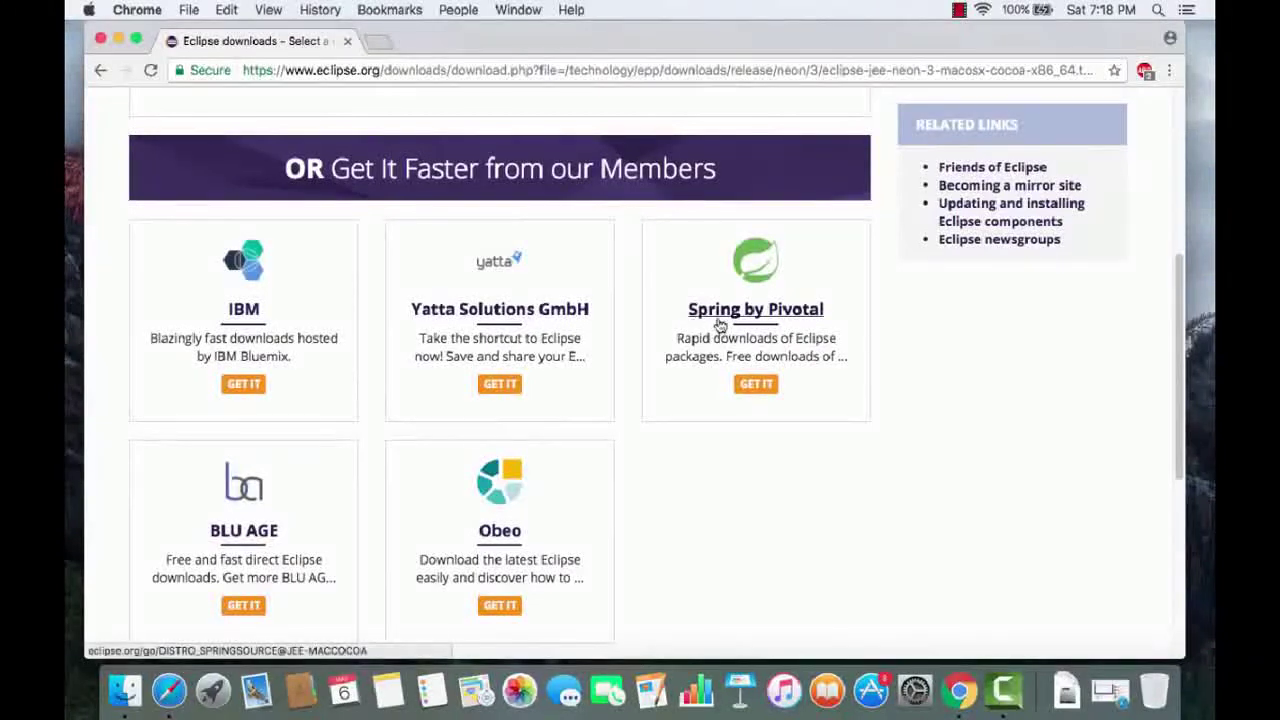
{"action": "scroll", "coordinate": [406, 517], "scroll_direction": "up", "scroll_amount": 4}
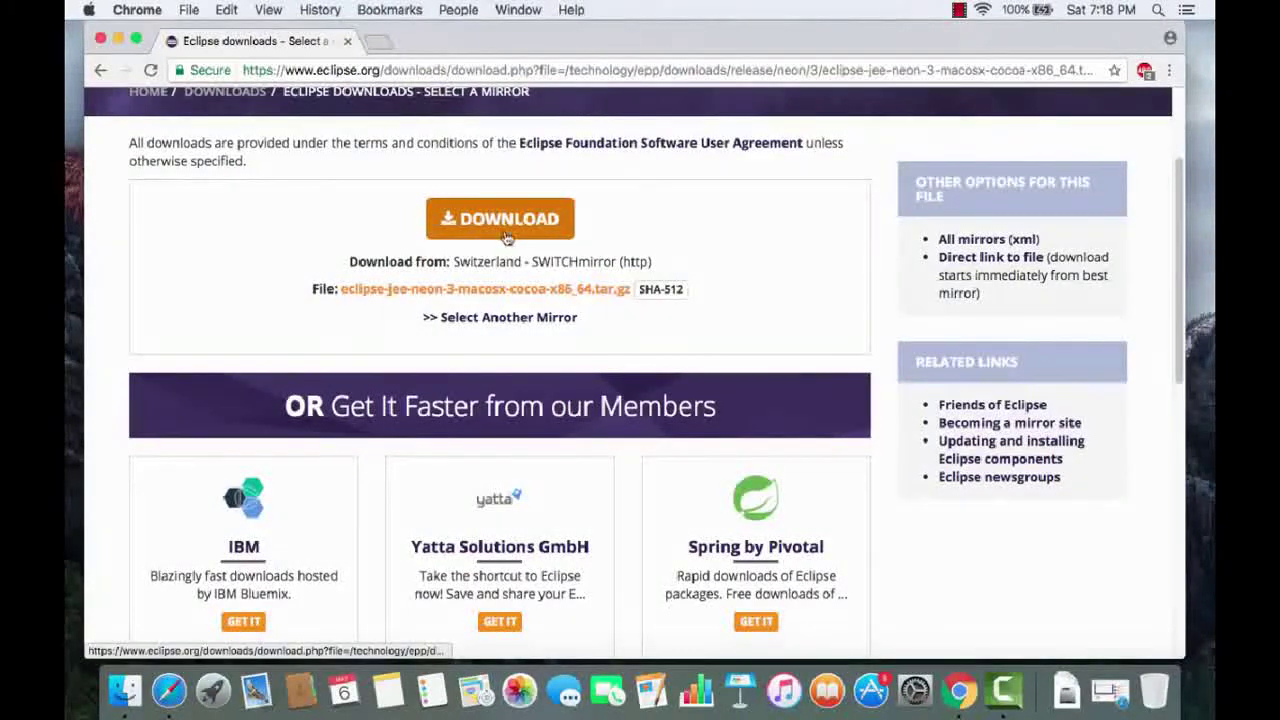
Open another download mirror in a new tab and scroll through it
{"action": "left_click", "coordinate": [485, 318], "text": "super"}
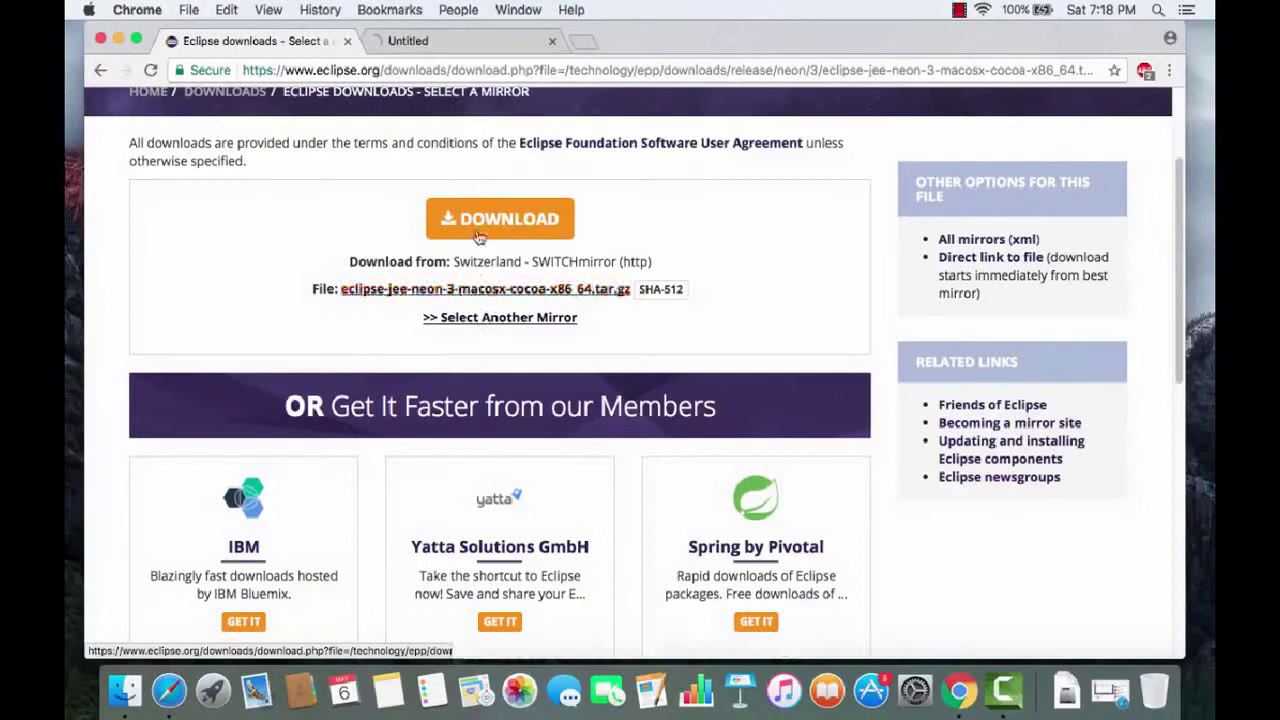
{"action": "left_click", "coordinate": [467, 45]}
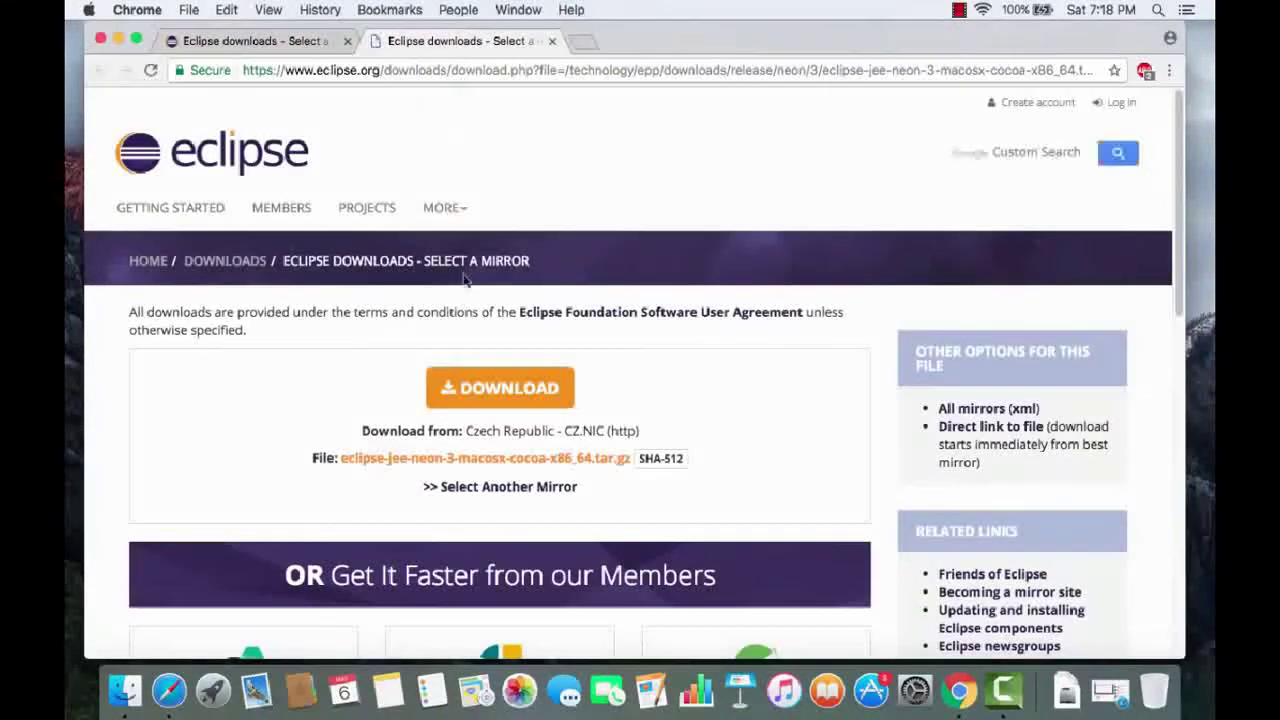
{"action": "scroll", "coordinate": [355, 373], "scroll_direction": "down", "scroll_amount": 10}
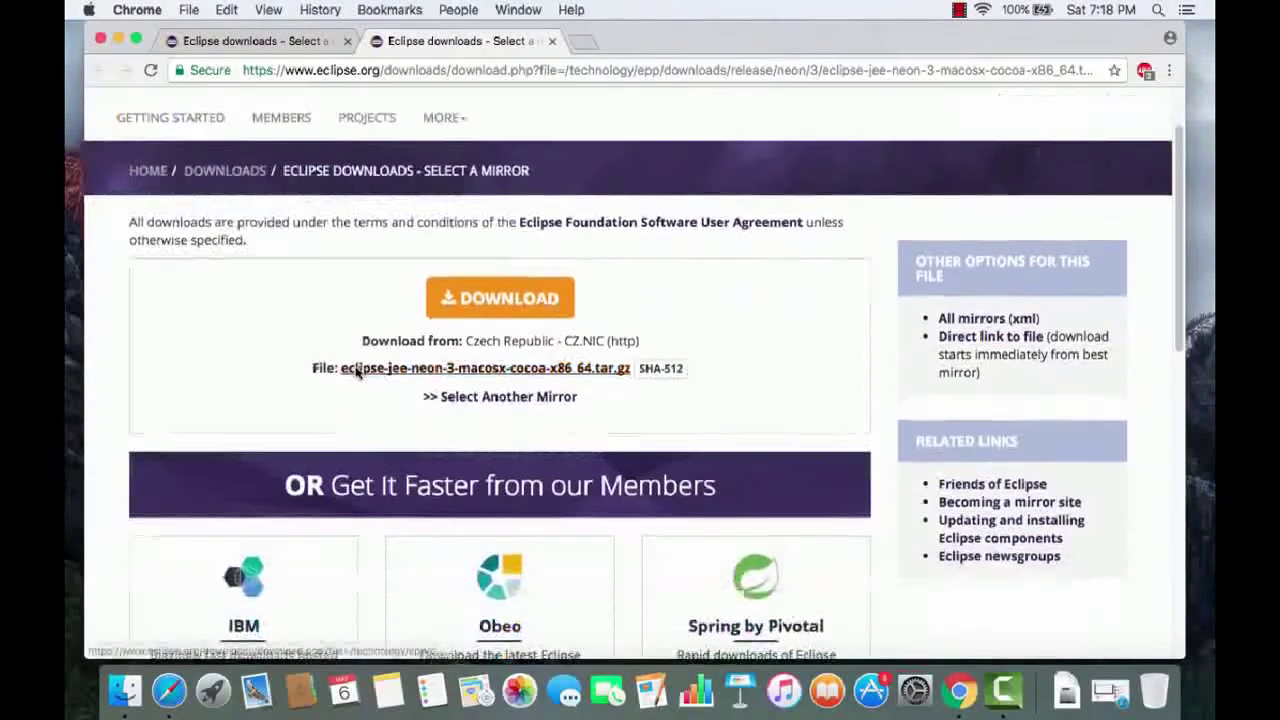
{"action": "scroll", "coordinate": [357, 369], "scroll_direction": "up", "scroll_amount": 5}
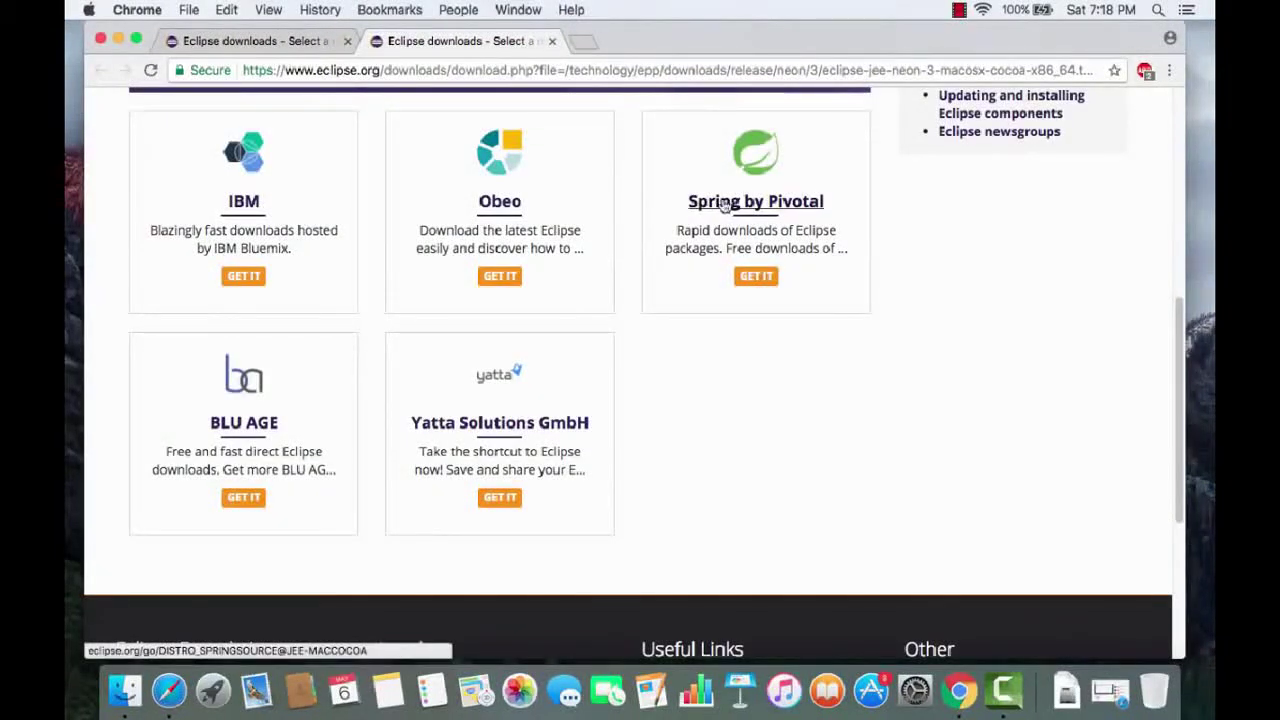
Open Spring by Pivotal's Eclipse Downloads page and browse its Mac list, then return to eclipse.org
{"action": "left_click", "coordinate": [760, 277]}
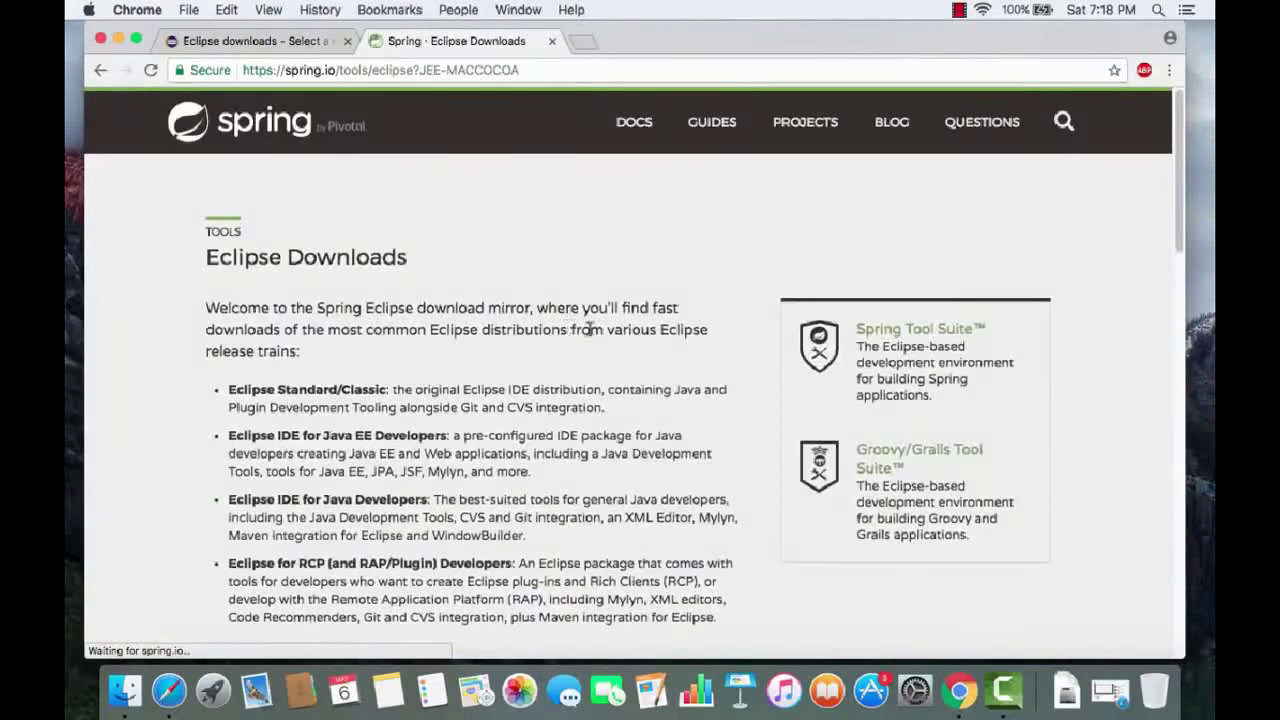
{"action": "scroll", "coordinate": [580, 334], "scroll_direction": "down", "scroll_amount": 5}
{"action": "scroll", "coordinate": [579, 338], "scroll_direction": "down", "scroll_amount": 10}
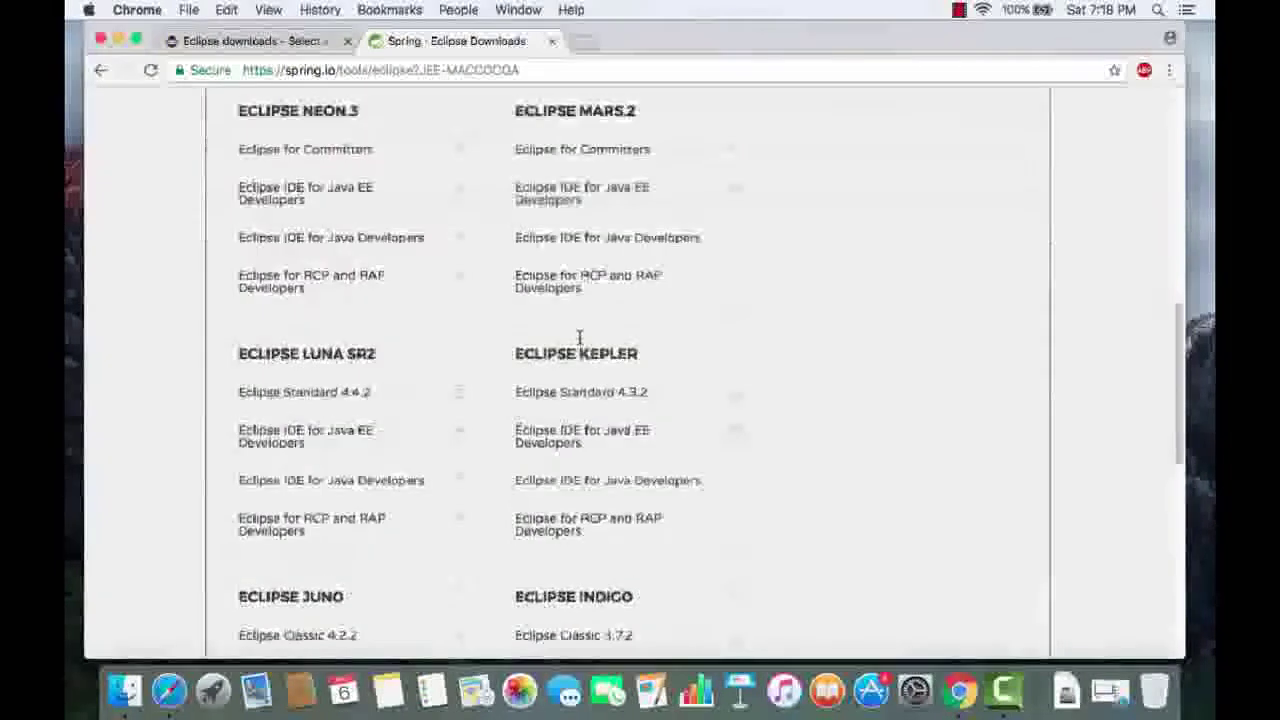
{"action": "scroll", "coordinate": [581, 340], "scroll_direction": "up", "scroll_amount": 3}
{"action": "scroll", "coordinate": [581, 330], "scroll_direction": "up", "scroll_amount": 1}
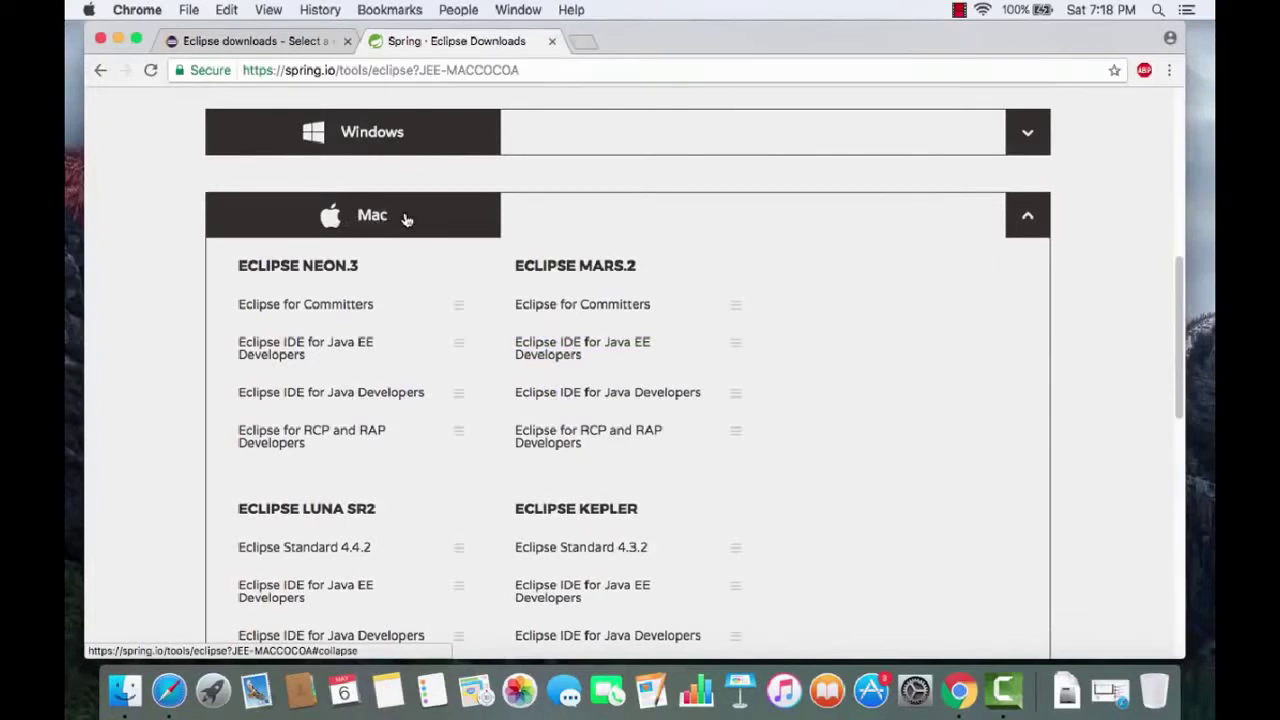
{"action": "left_click", "coordinate": [297, 345]}
{"action": "left_click", "coordinate": [304, 46]}
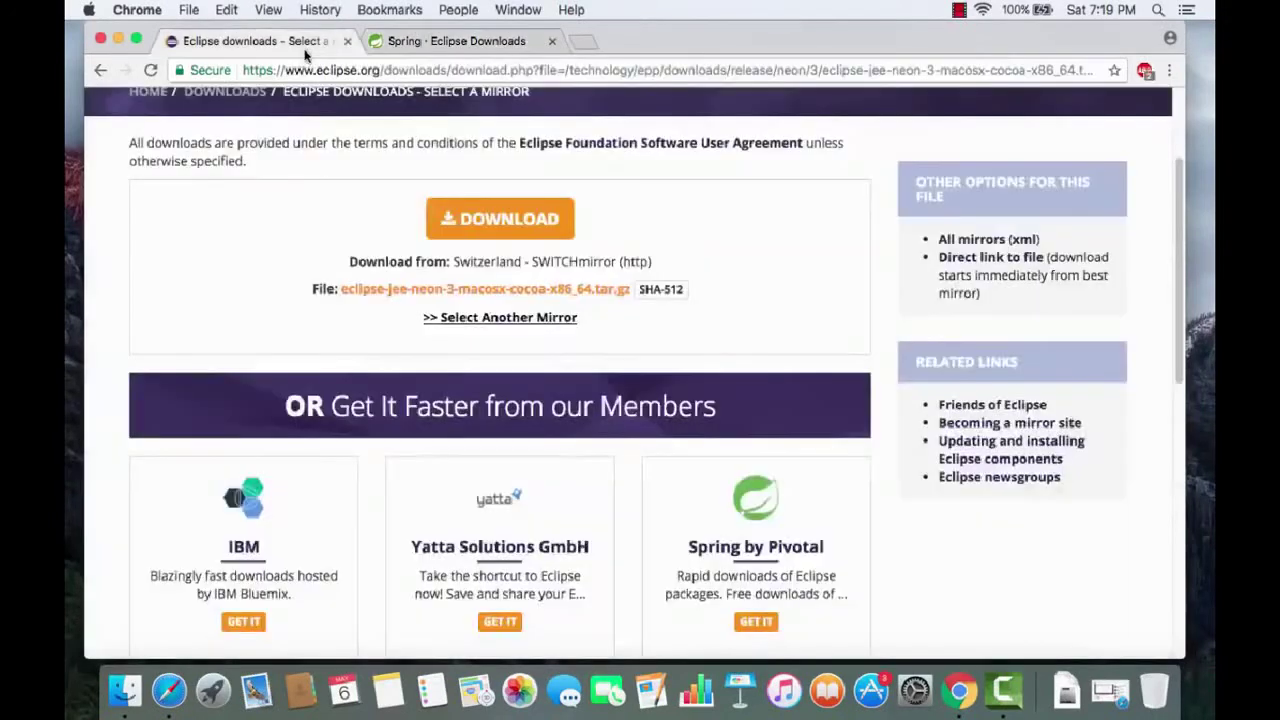
Download eclipse-jee-neon-3-macosx-cocoa-x86_64.tar.gz from the eclipse.org mirror page
{"action": "left_click", "coordinate": [507, 227]}
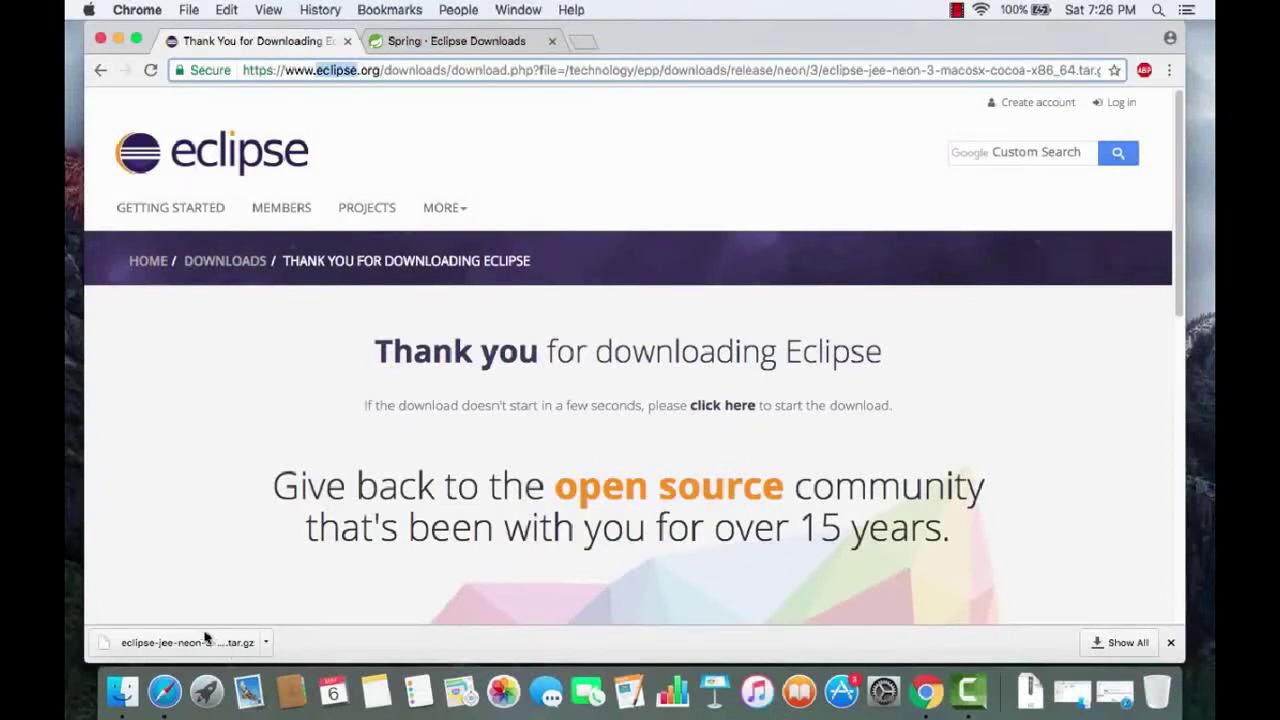
Reveal the downloaded Eclipse archive in Finder, move it into Documents, and minimise Chrome
{"action": "left_click", "coordinate": [263, 643]}
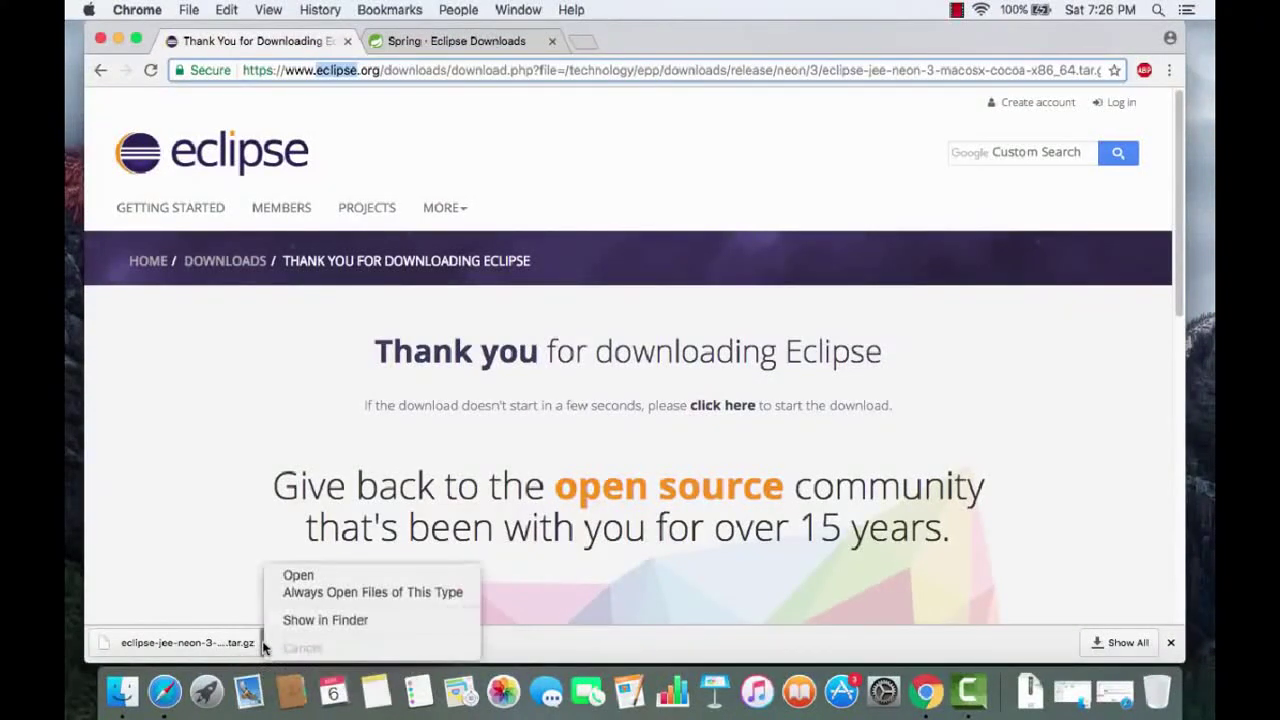
{"action": "left_click", "coordinate": [320, 621]}
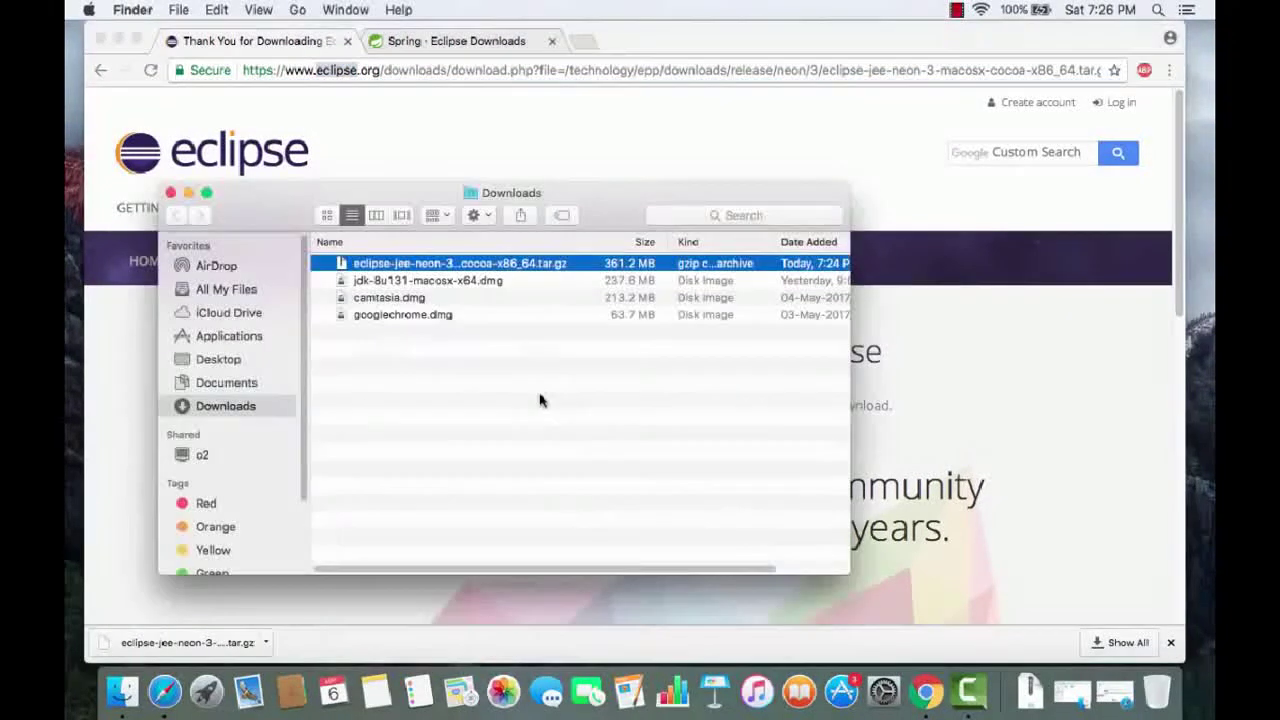
{"action": "left_click", "coordinate": [430, 263]}
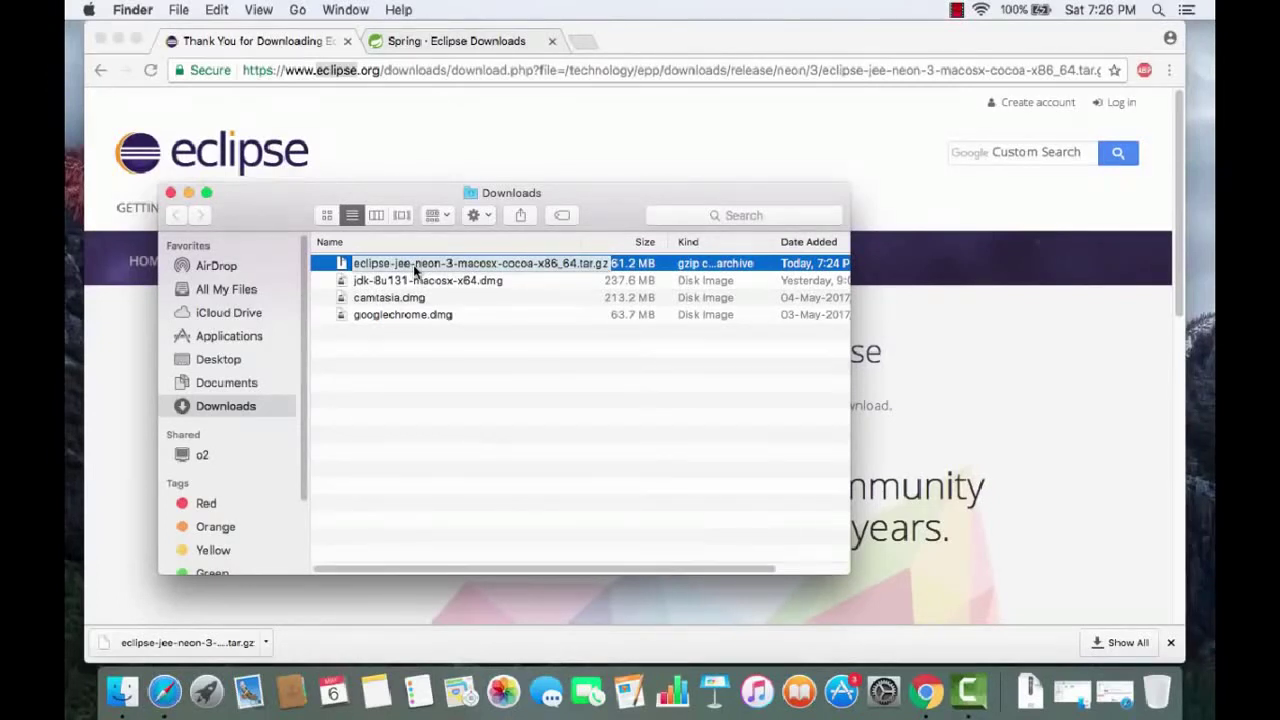
{"action": "left_click_drag", "start_coordinate": [415, 270], "coordinate": [270, 383]}
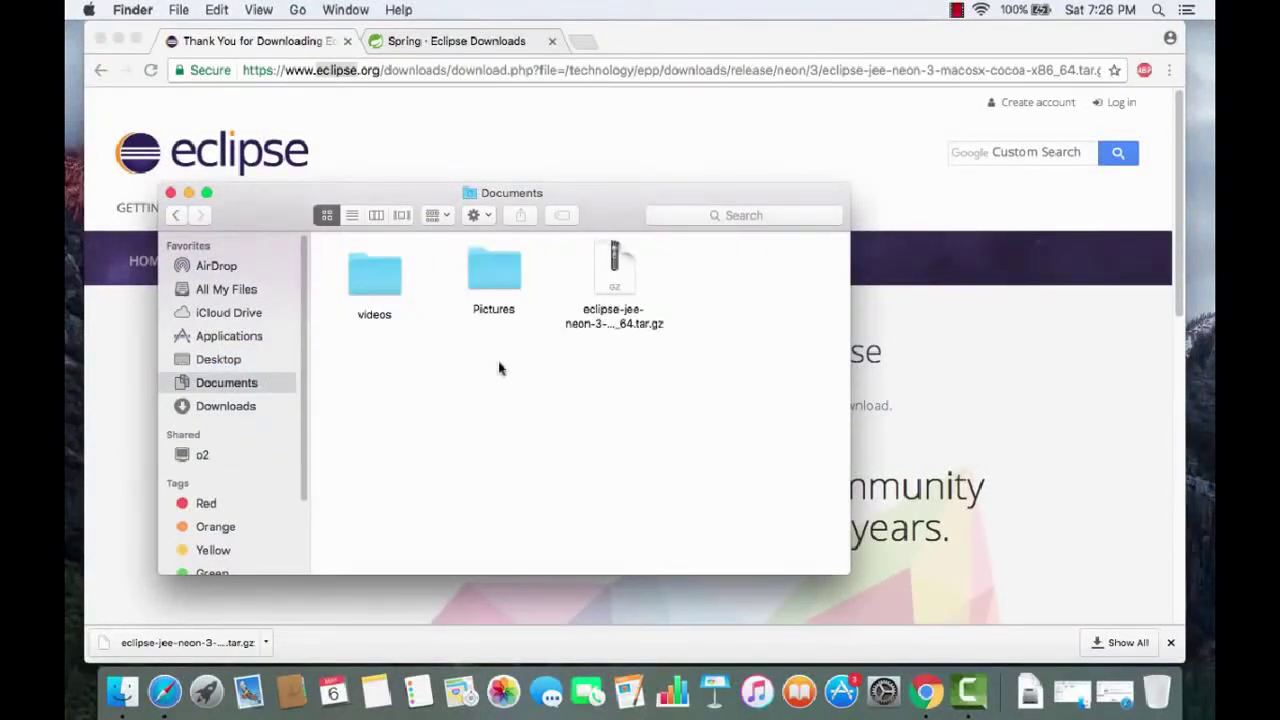
{"action": "left_click", "coordinate": [119, 38]}
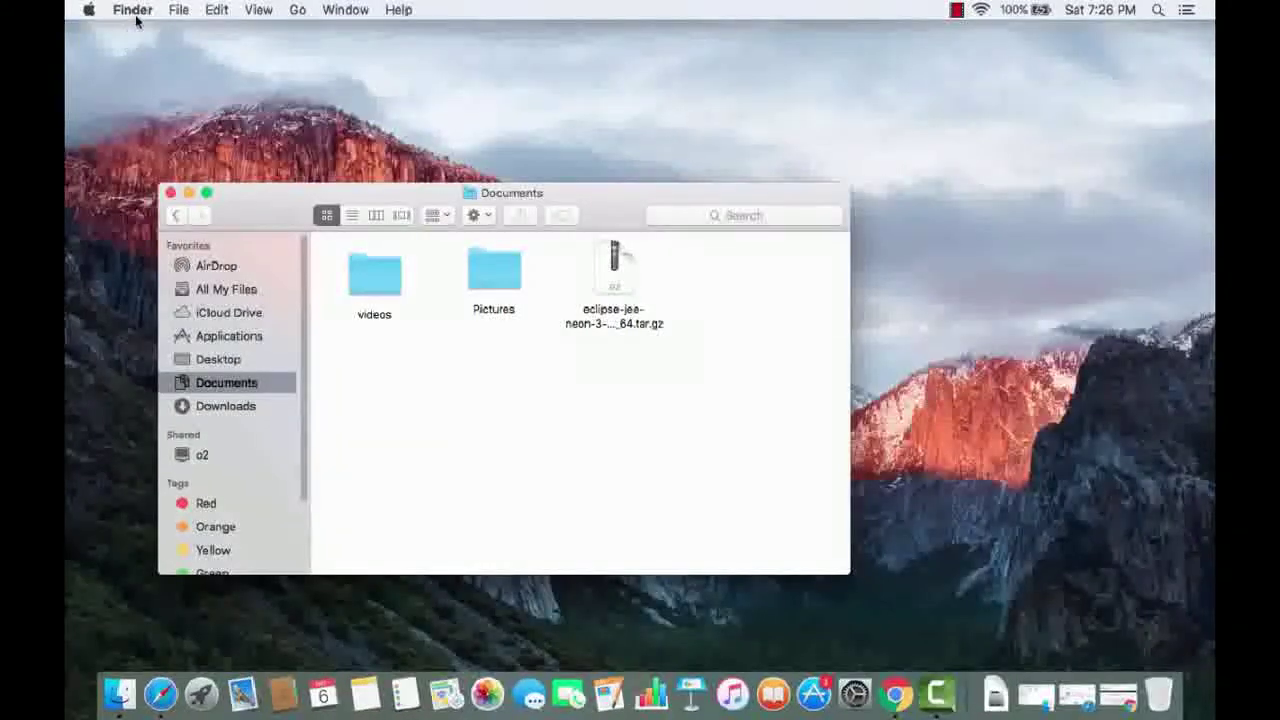
Create an 'eclipse' folder in Documents, move the tar.gz archive into it, and open it
{"action": "left_click", "coordinate": [178, 10]}
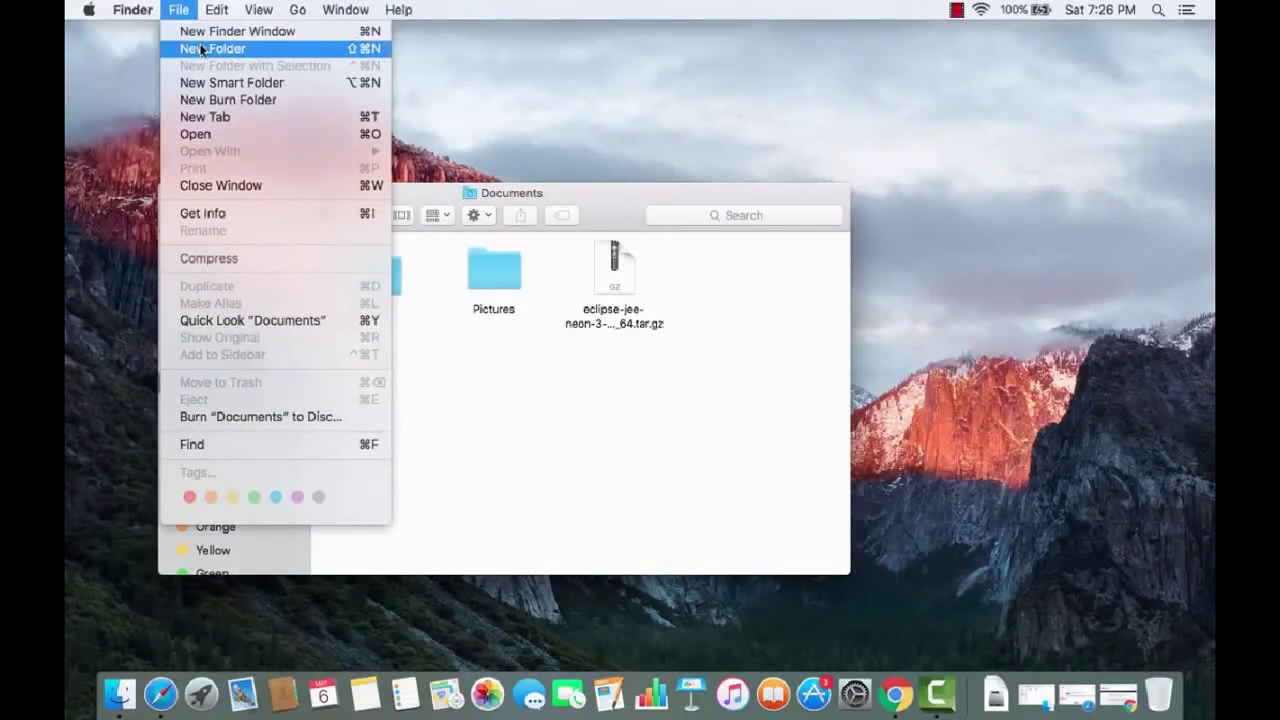
{"action": "left_click", "coordinate": [200, 48]}
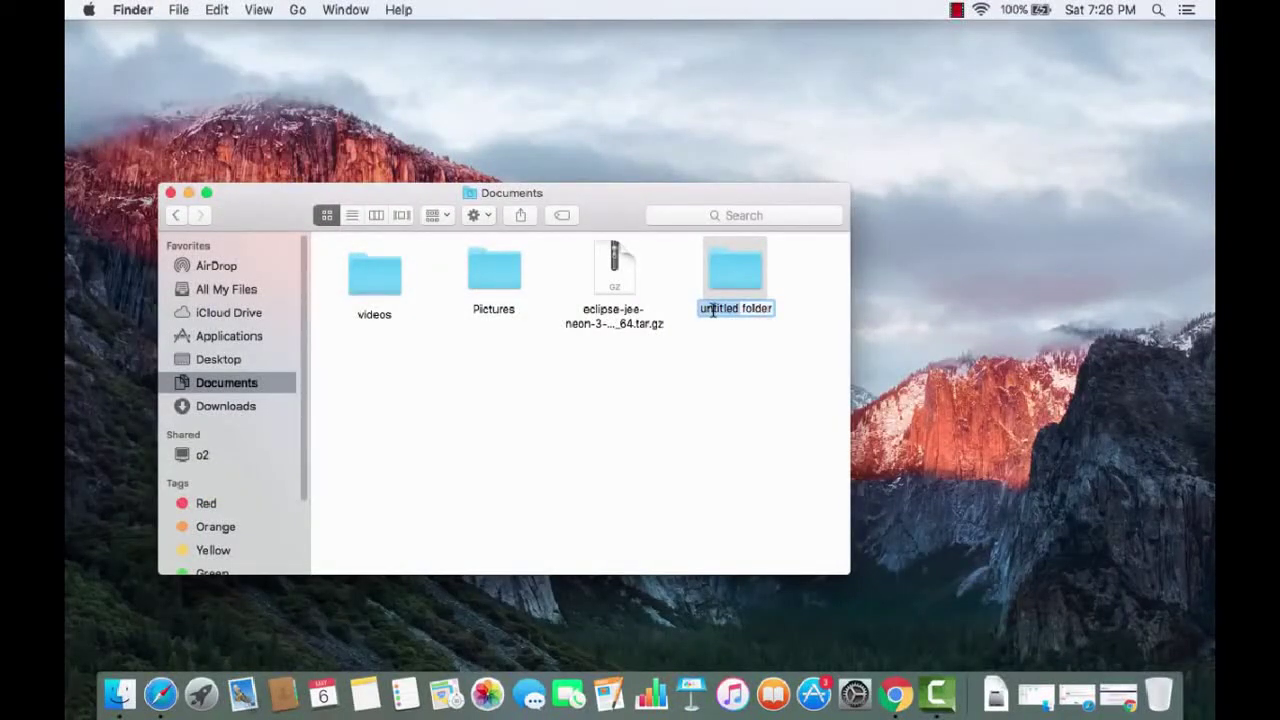
{"action": "left_click_drag", "start_coordinate": [773, 310], "coordinate": [697, 308]}
{"action": "type", "text": "eclipse"}
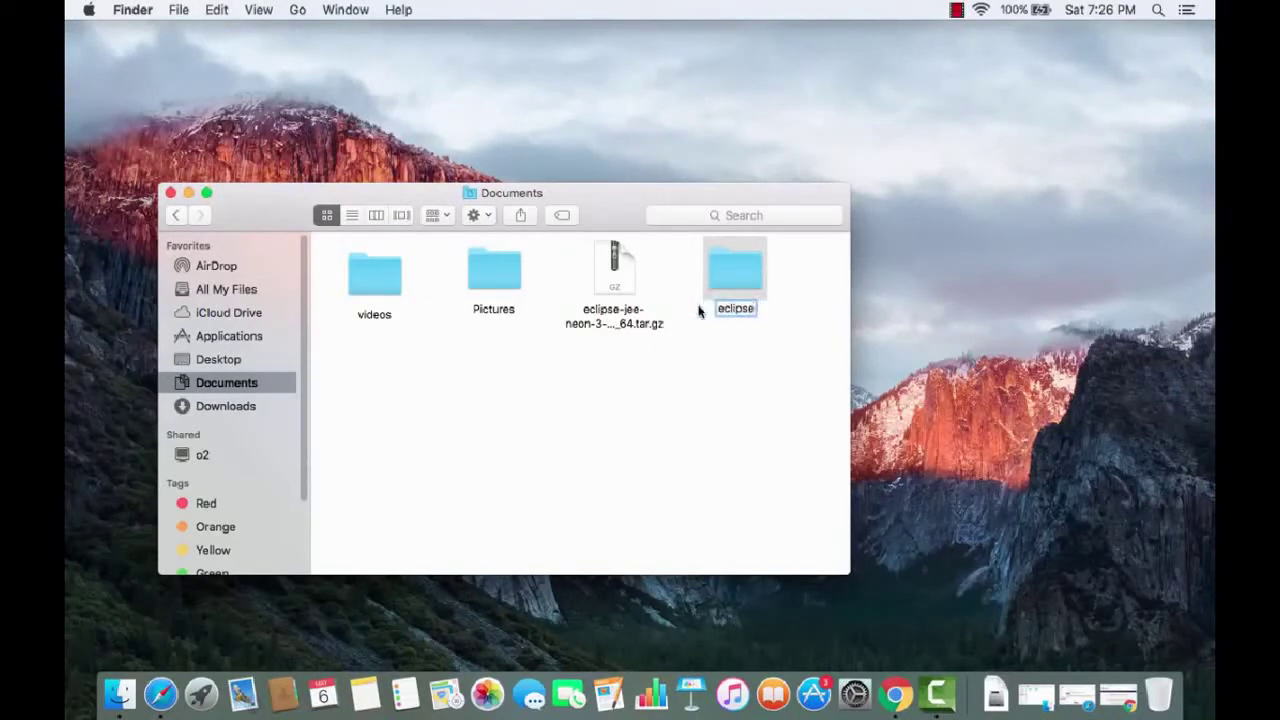
{"action": "key", "text": "Return"}
{"action": "mouse_move", "coordinate": [613, 287]}
{"action": "left_mouse_down"}
{"action": "mouse_move", "coordinate": [733, 281]}
{"action": "mouse_move", "coordinate": [612, 278]}
{"action": "left_mouse_up"}
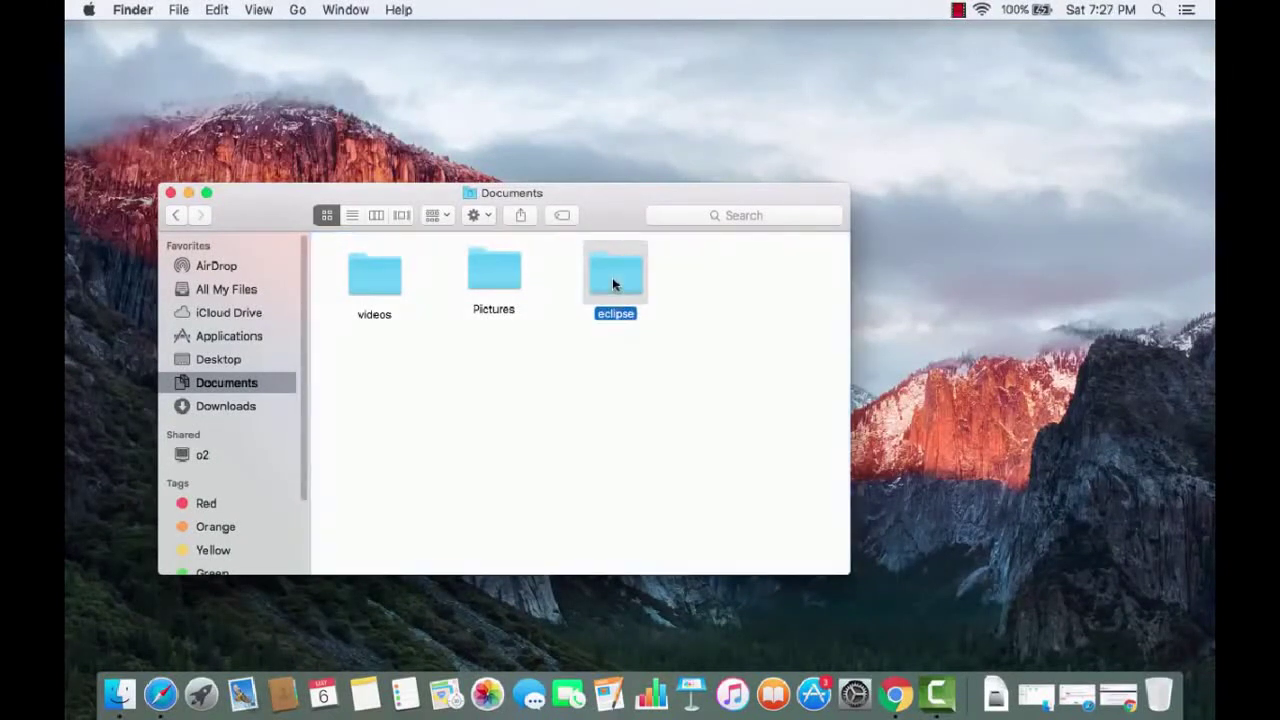
{"action": "double_click", "coordinate": [614, 282]}
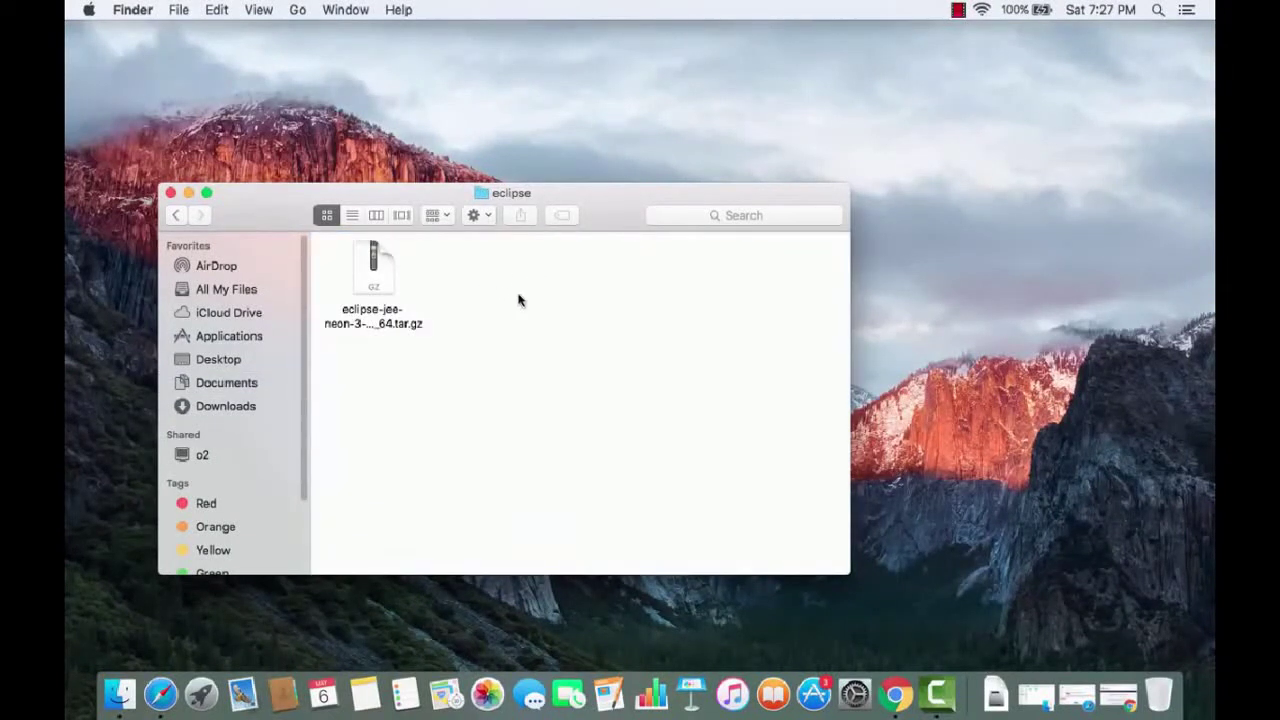
Extract the Eclipse tar.gz archive and place the Eclipse app beside it
{"action": "left_click", "coordinate": [378, 287]}
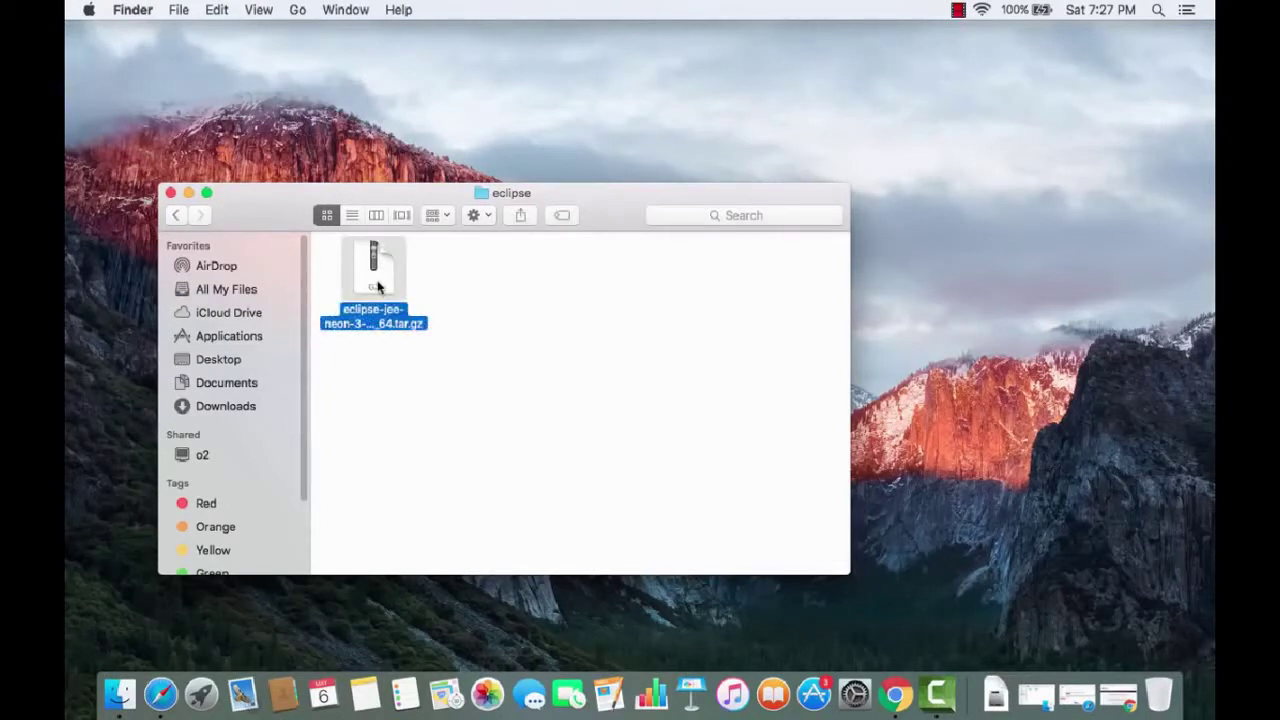
{"action": "double_click", "coordinate": [378, 287]}
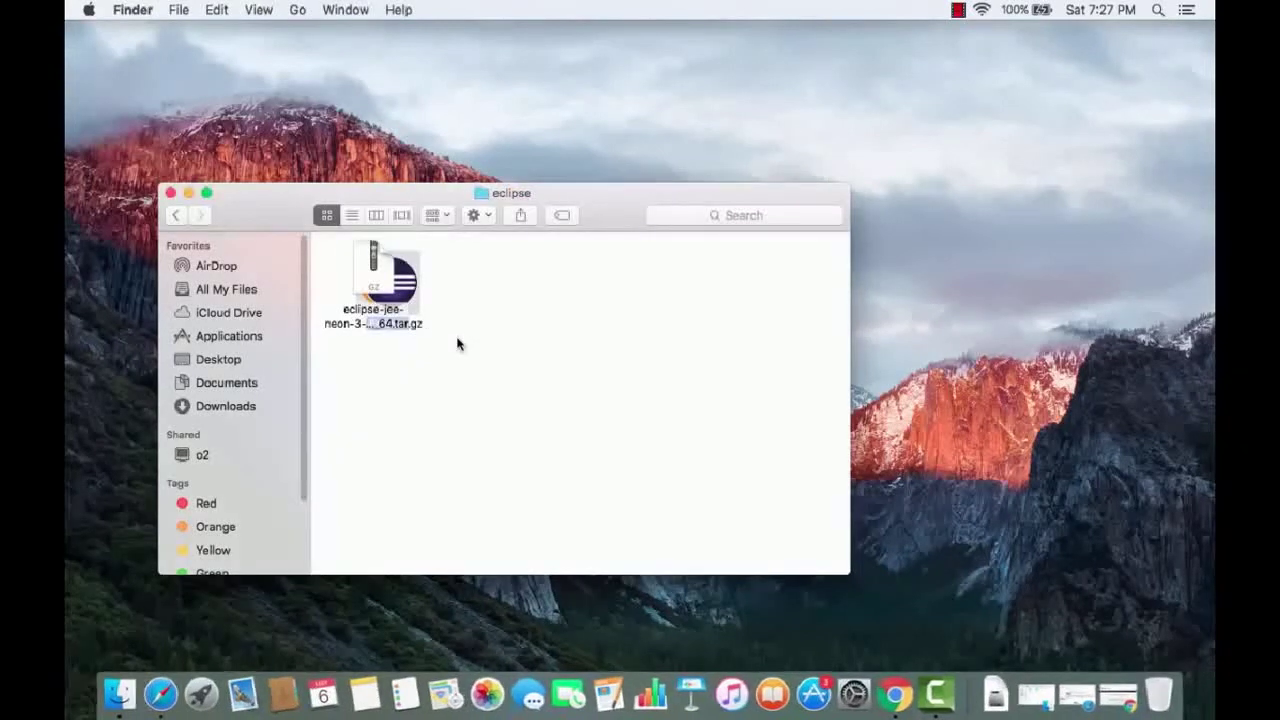
{"action": "left_click", "coordinate": [408, 290]}
{"action": "left_click_drag", "start_coordinate": [410, 290], "coordinate": [485, 288]}
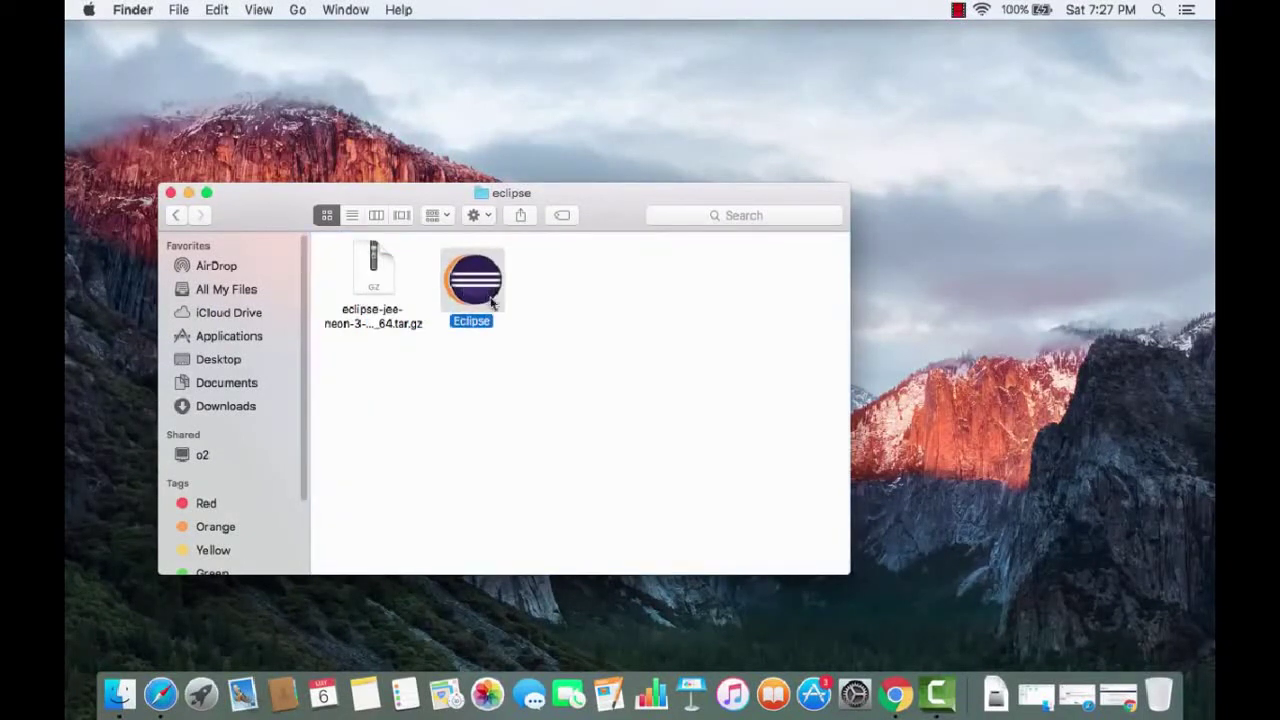
{"action": "left_click", "coordinate": [531, 316]}
Launch the extracted Eclipse application
{"action": "left_click", "coordinate": [497, 291]}
{"action": "left_click", "coordinate": [523, 364]}
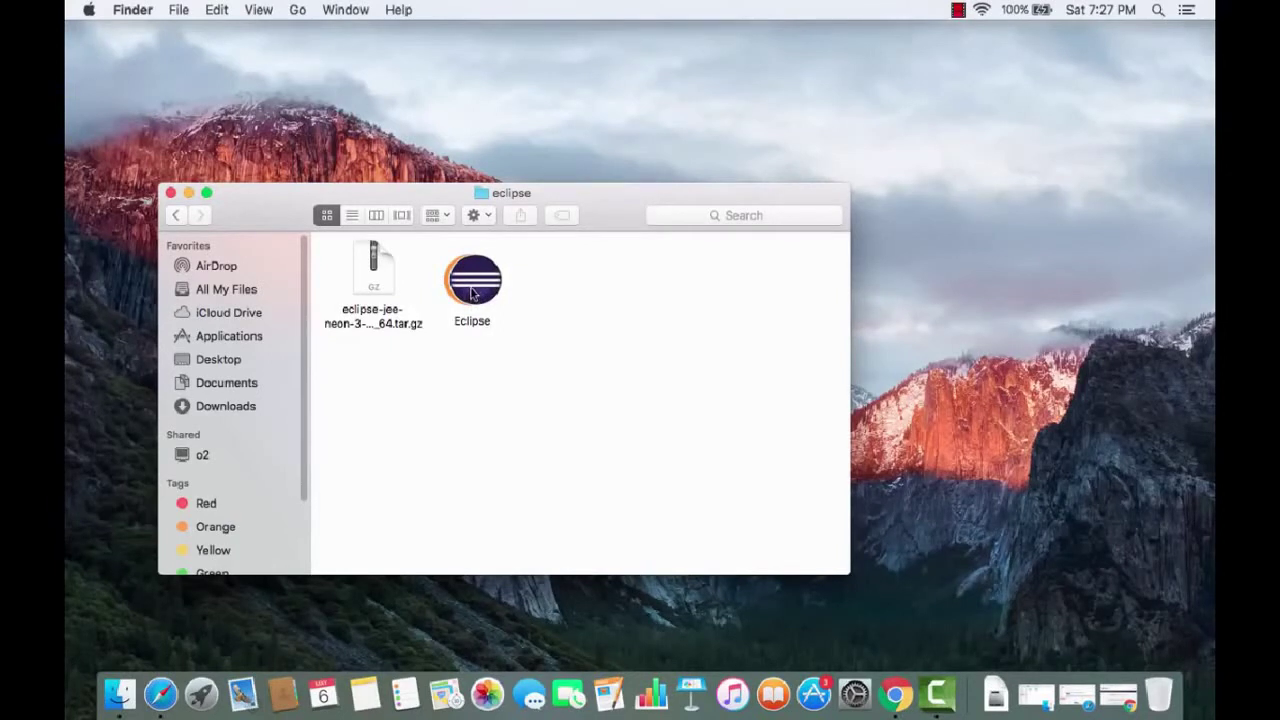
{"action": "double_click", "coordinate": [472, 290]}
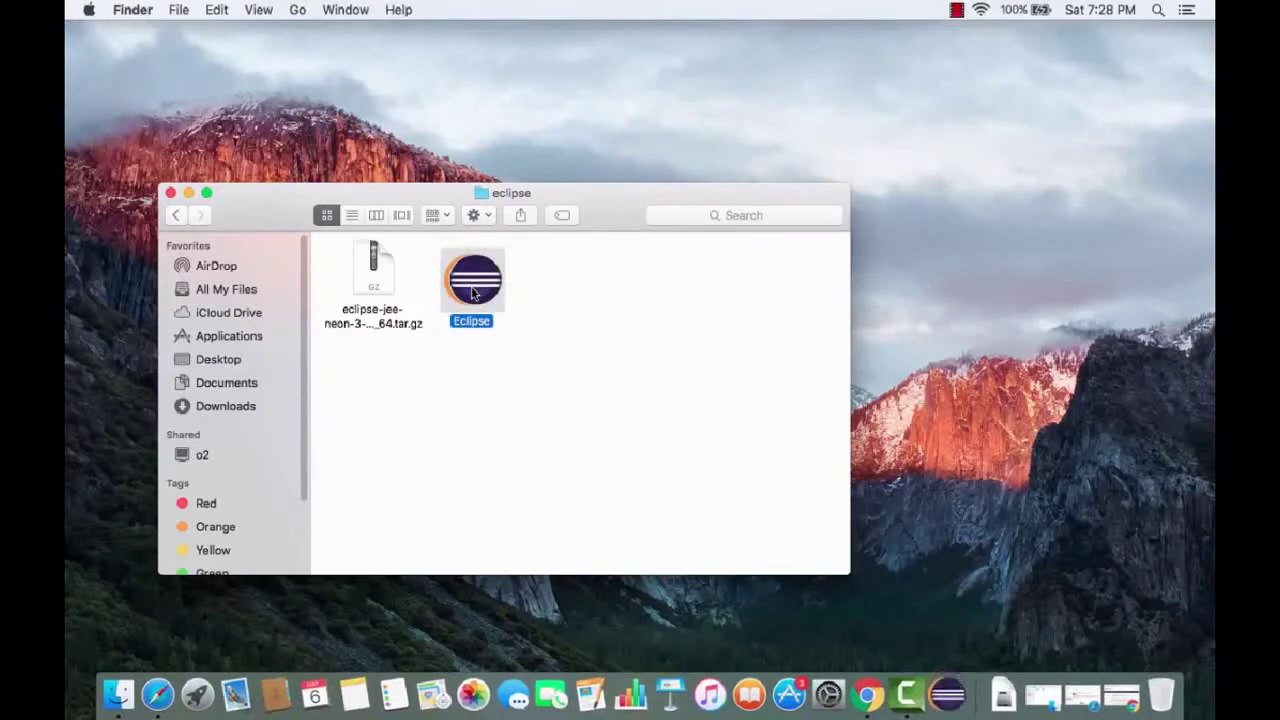
Minimise Finder and allow the downloaded Eclipse app to open despite the security warning
{"action": "left_click", "coordinate": [189, 193]}
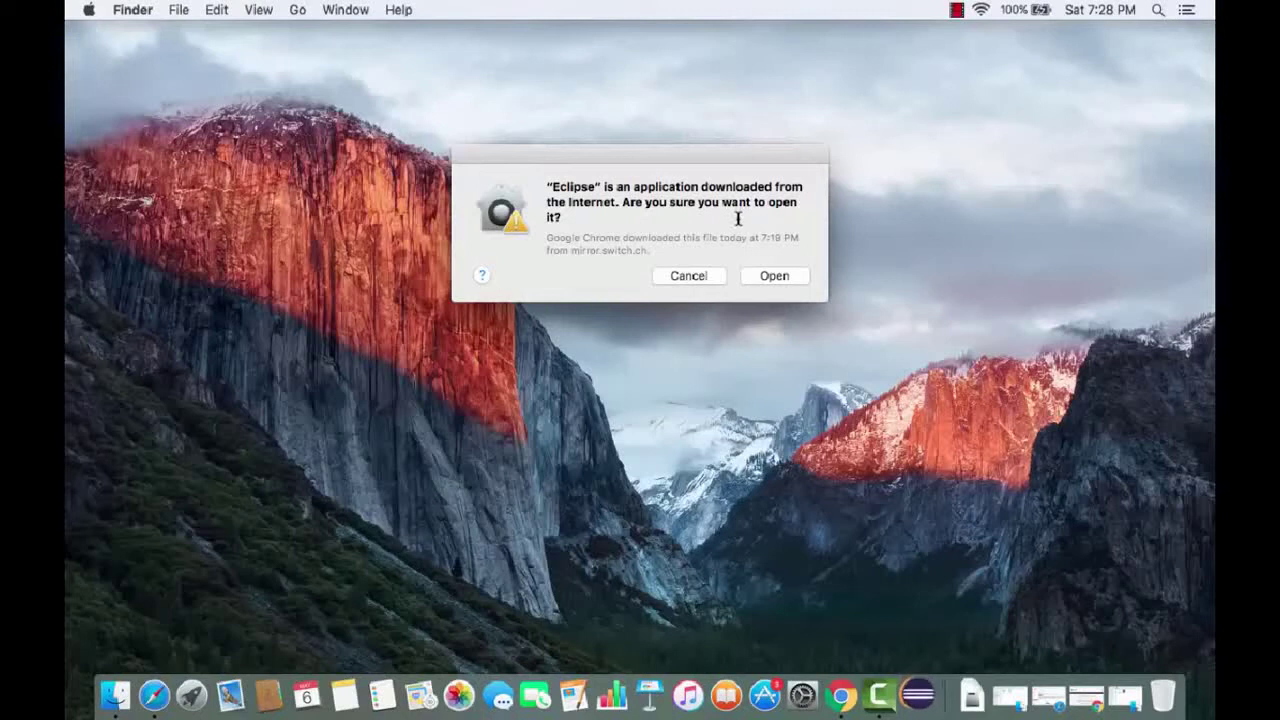
{"action": "left_click", "coordinate": [773, 280]}
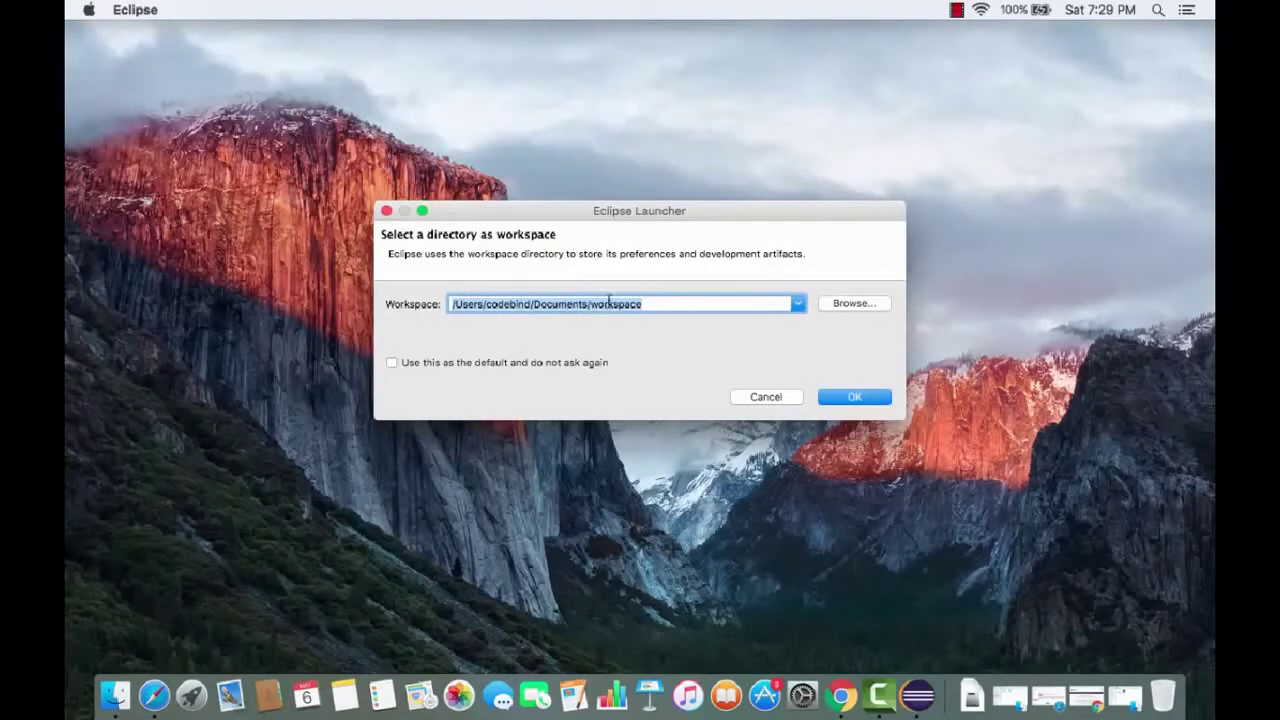
Review the Documents workspace path, cancel Browse, and accept it to launch Eclipse
{"action": "left_click", "coordinate": [660, 307]}
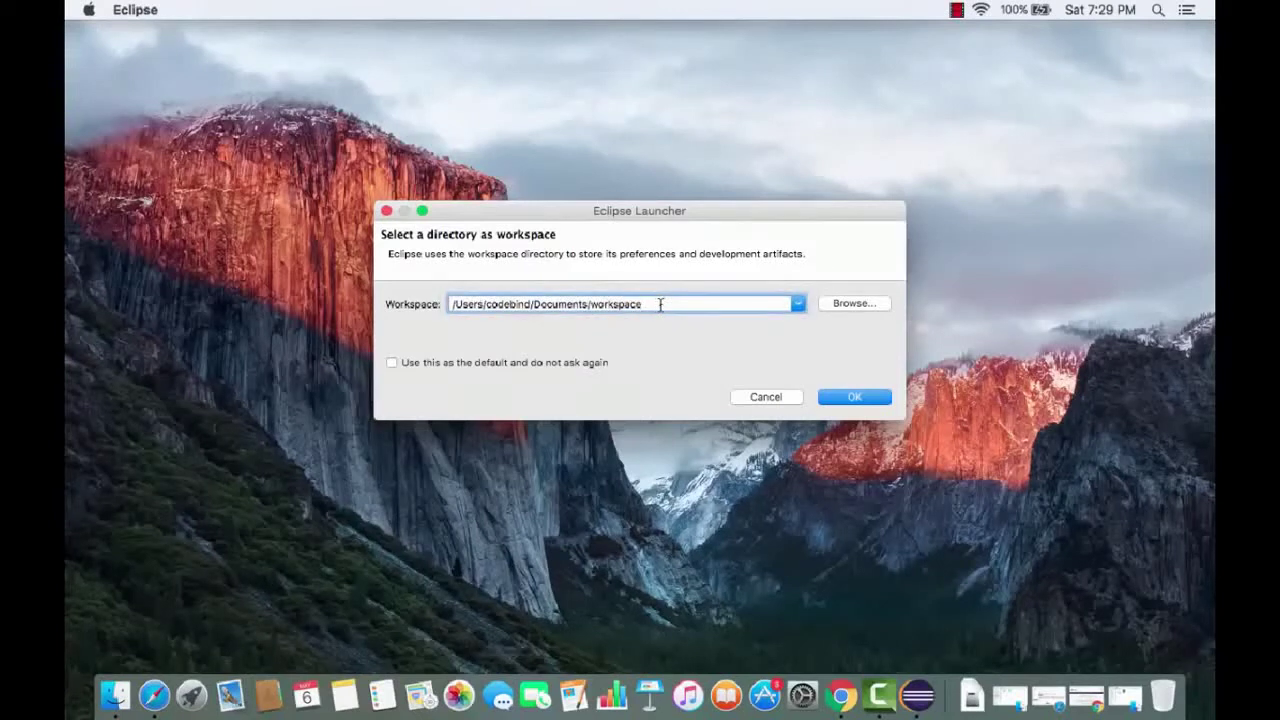
{"action": "double_click", "coordinate": [620, 306]}
{"action": "left_click", "coordinate": [845, 305]}
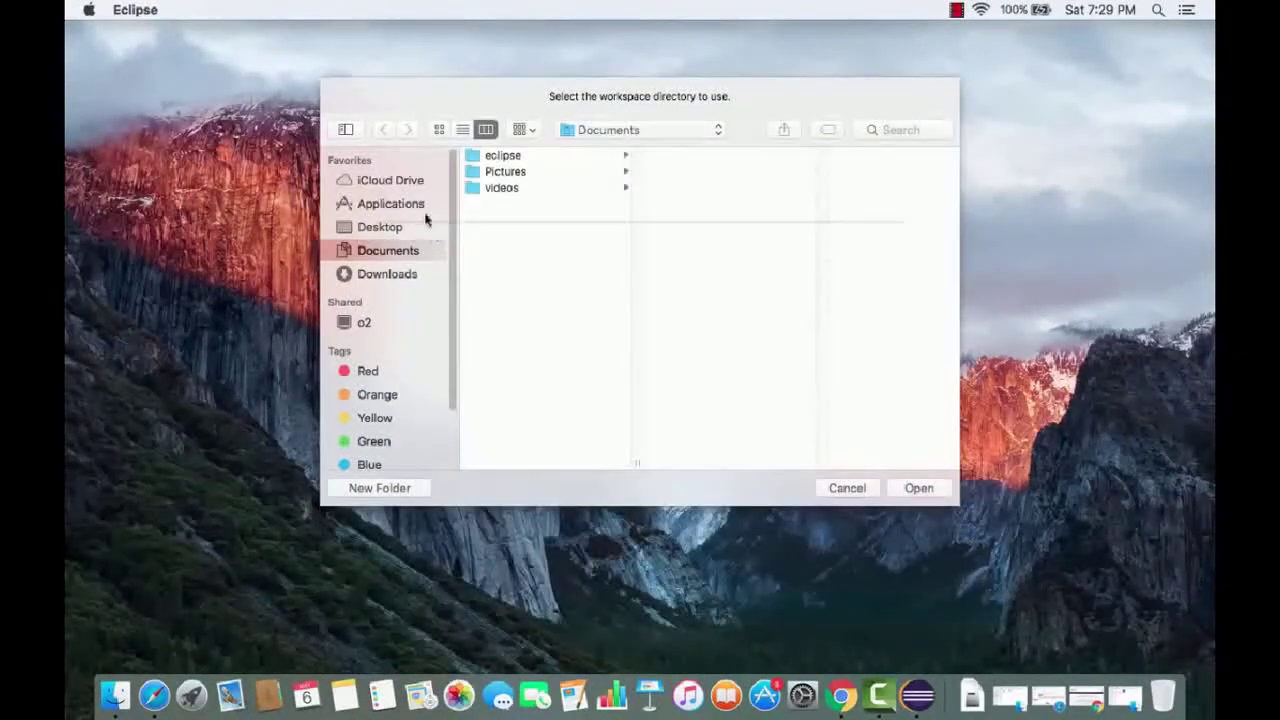
{"action": "left_click", "coordinate": [860, 487]}
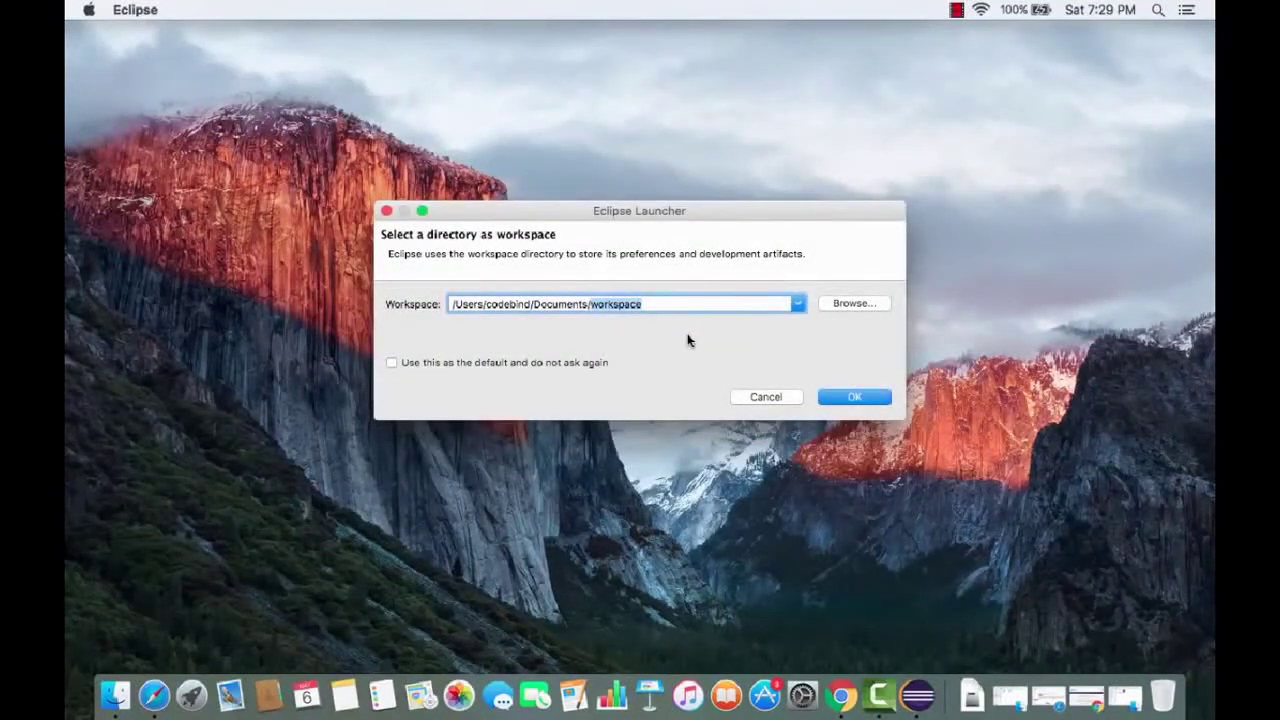
{"action": "left_click", "coordinate": [649, 307]}
{"action": "left_click", "coordinate": [840, 400]}
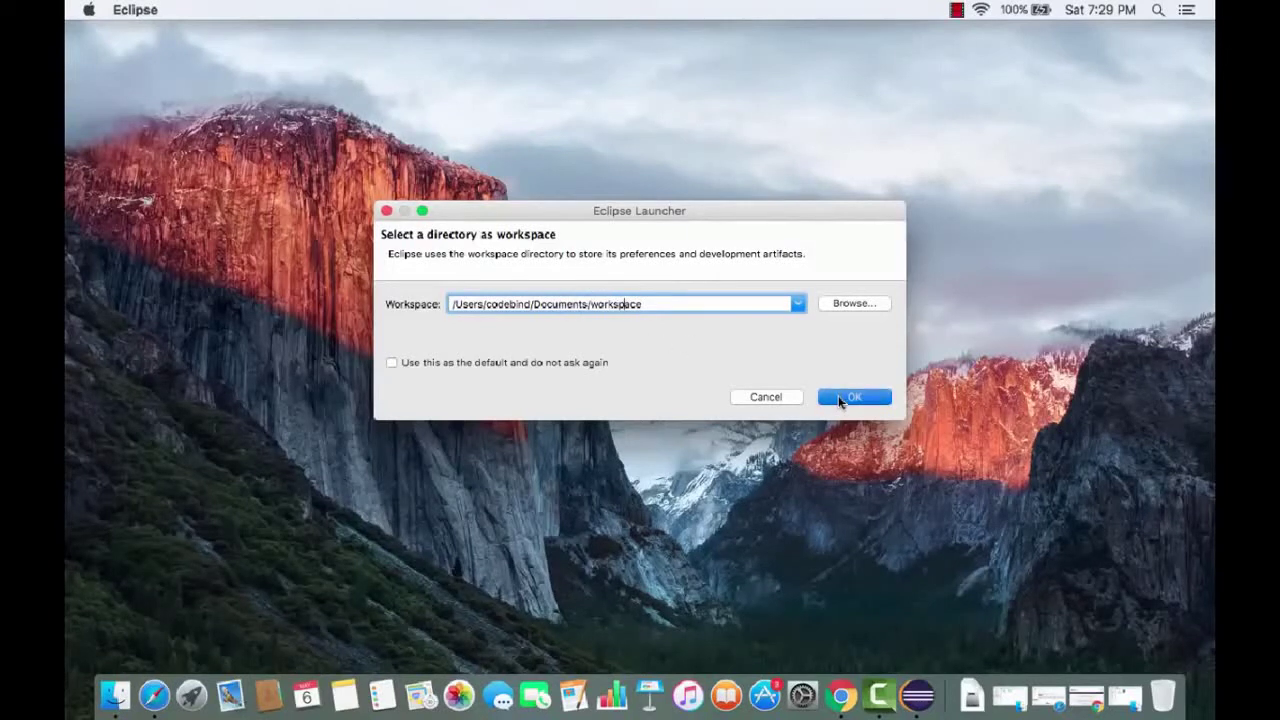
{"action": "left_click", "coordinate": [840, 398]}
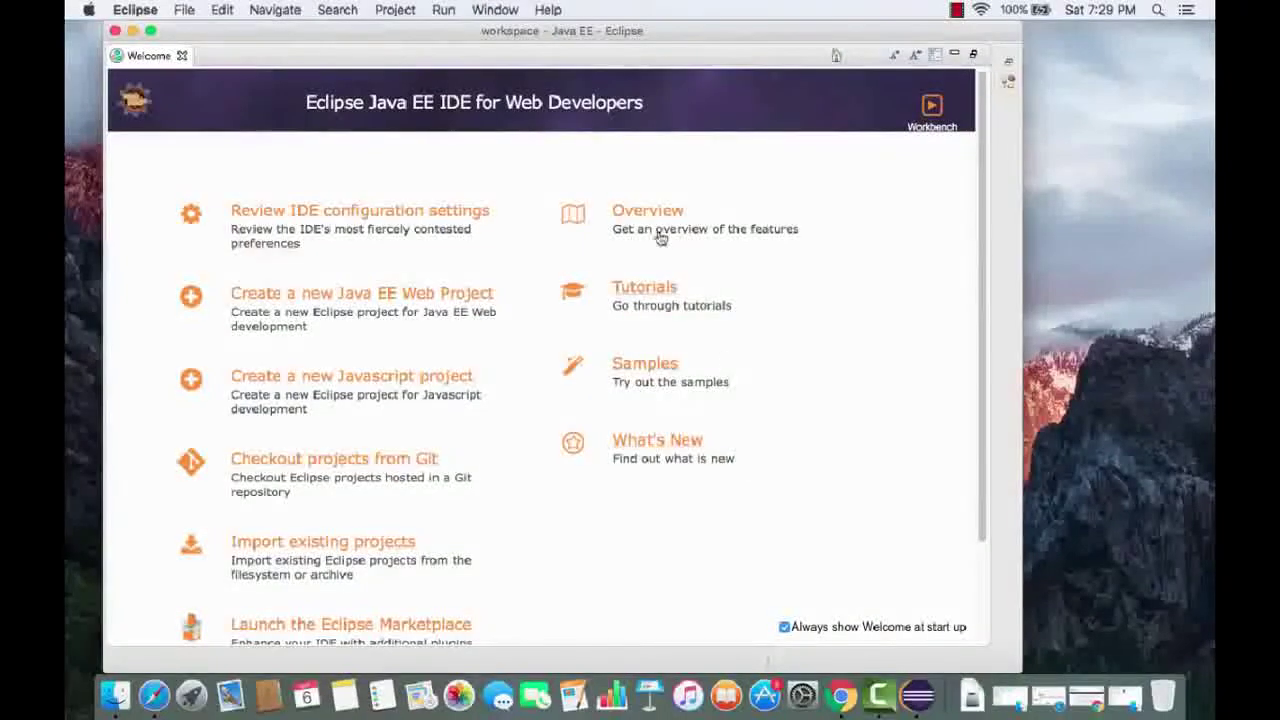
Maximize the Eclipse window, restore it, then widen it by dragging its edge
{"action": "left_click", "coordinate": [150, 33]}
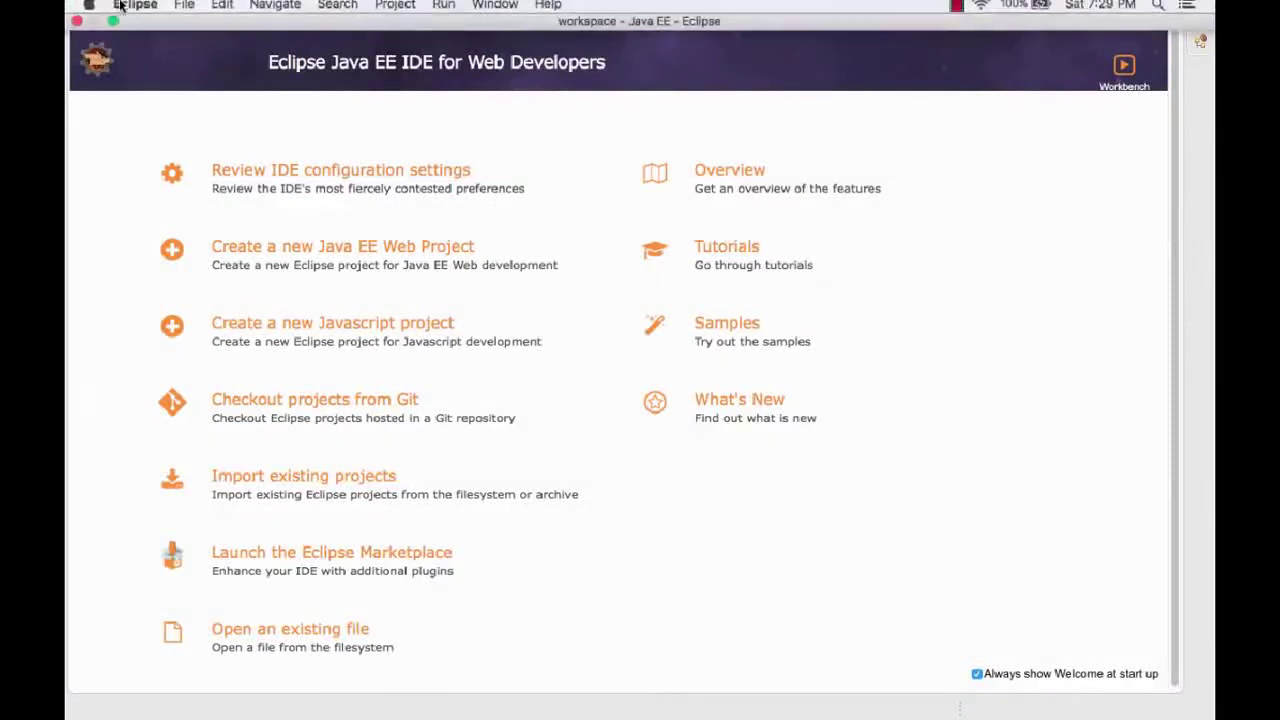
{"action": "left_click", "coordinate": [113, 21]}
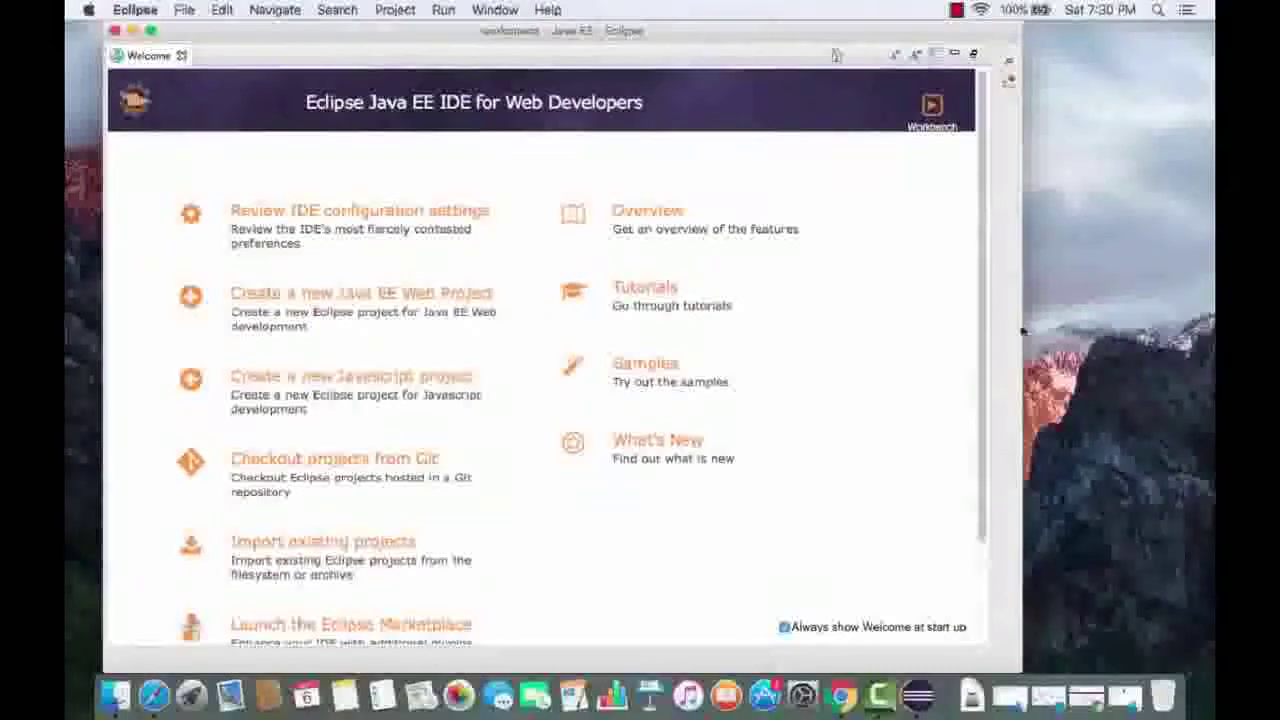
{"action": "left_click_drag", "start_coordinate": [1021, 331], "coordinate": [1211, 333]}
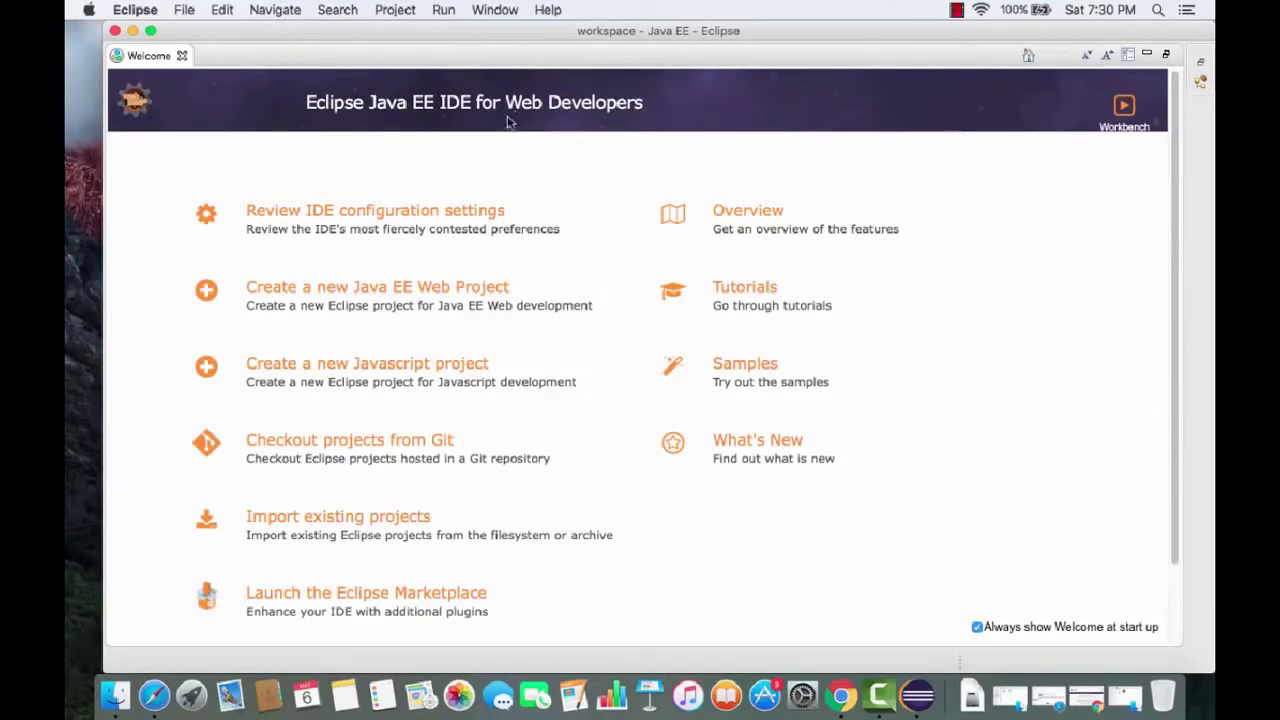
Open the New Project wizard from File > New, then cancel it
{"action": "left_click", "coordinate": [185, 10]}
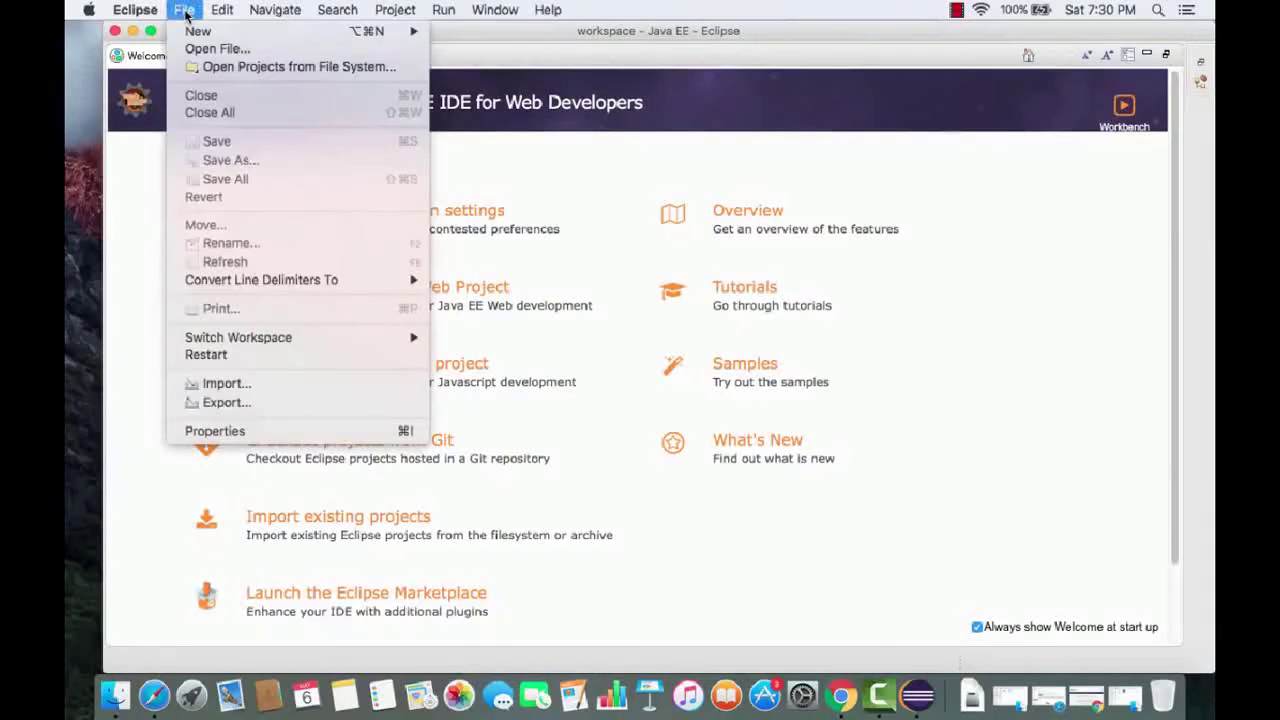
{"action": "mouse_move", "coordinate": [192, 32]}
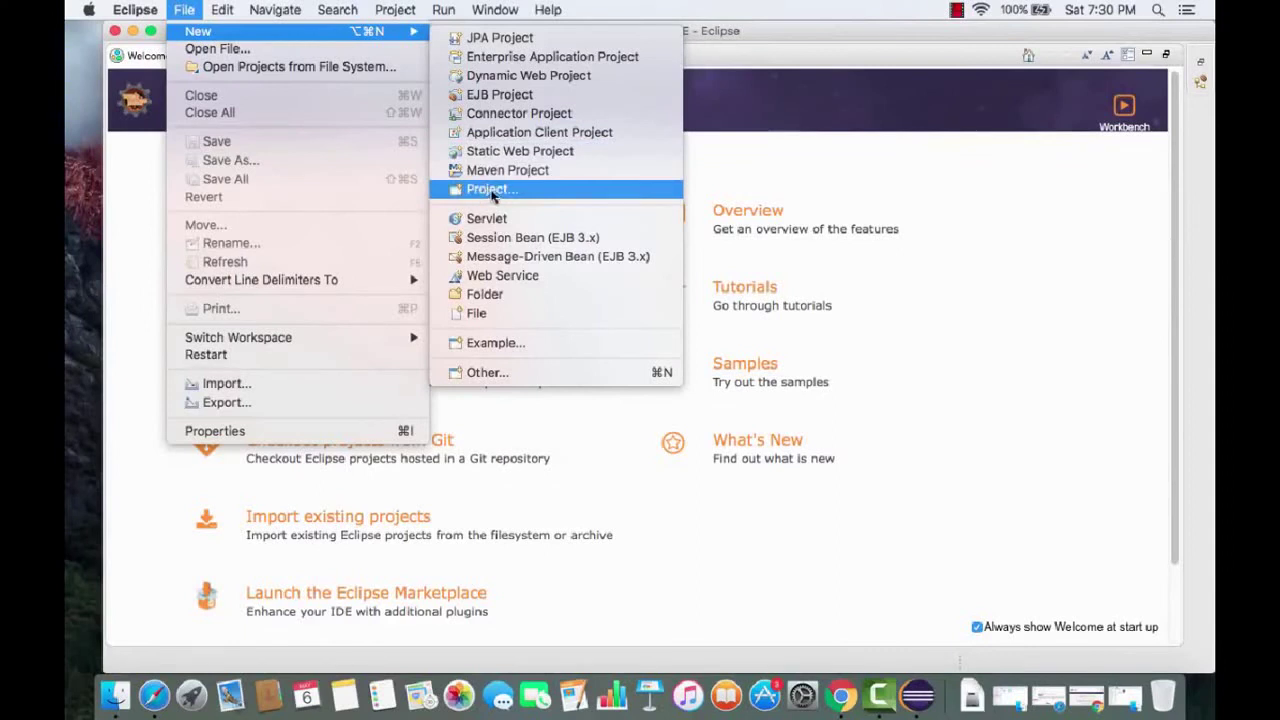
{"action": "left_click", "coordinate": [487, 190]}
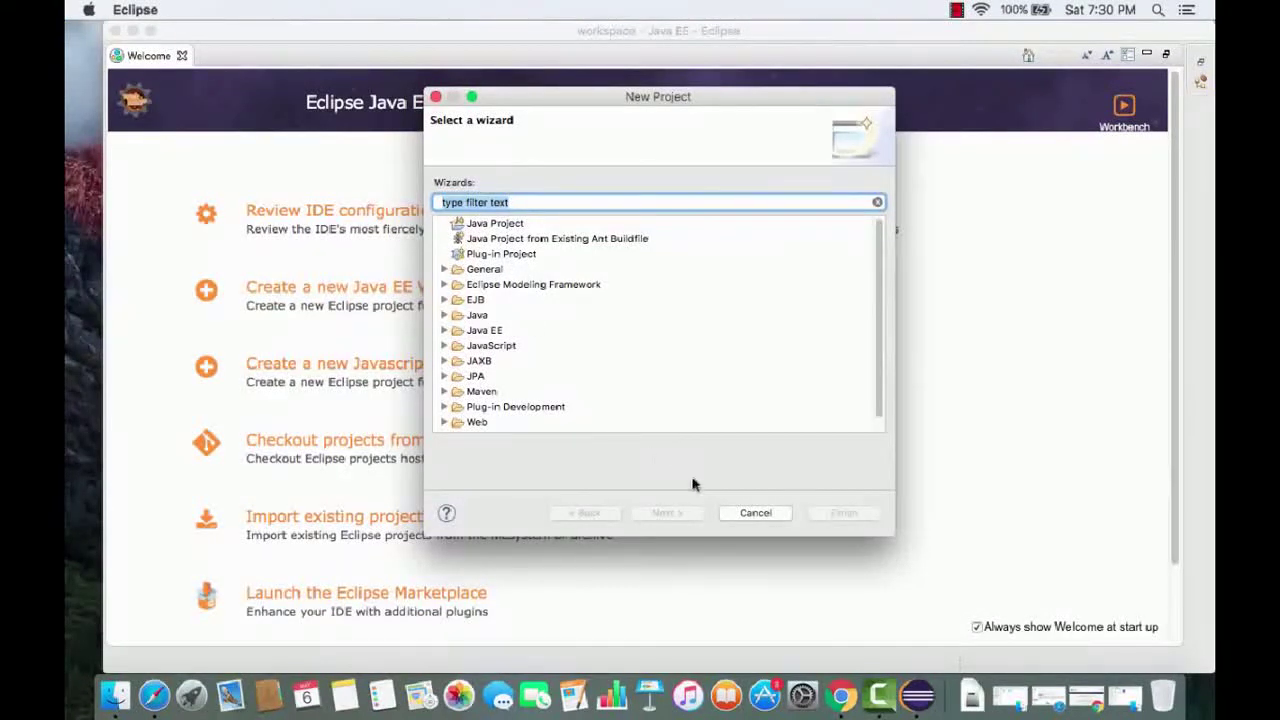
{"action": "left_click", "coordinate": [738, 513]}
Reopen the New Project wizard and pick Java > Java Project, advancing to its settings
{"action": "left_click", "coordinate": [184, 10]}
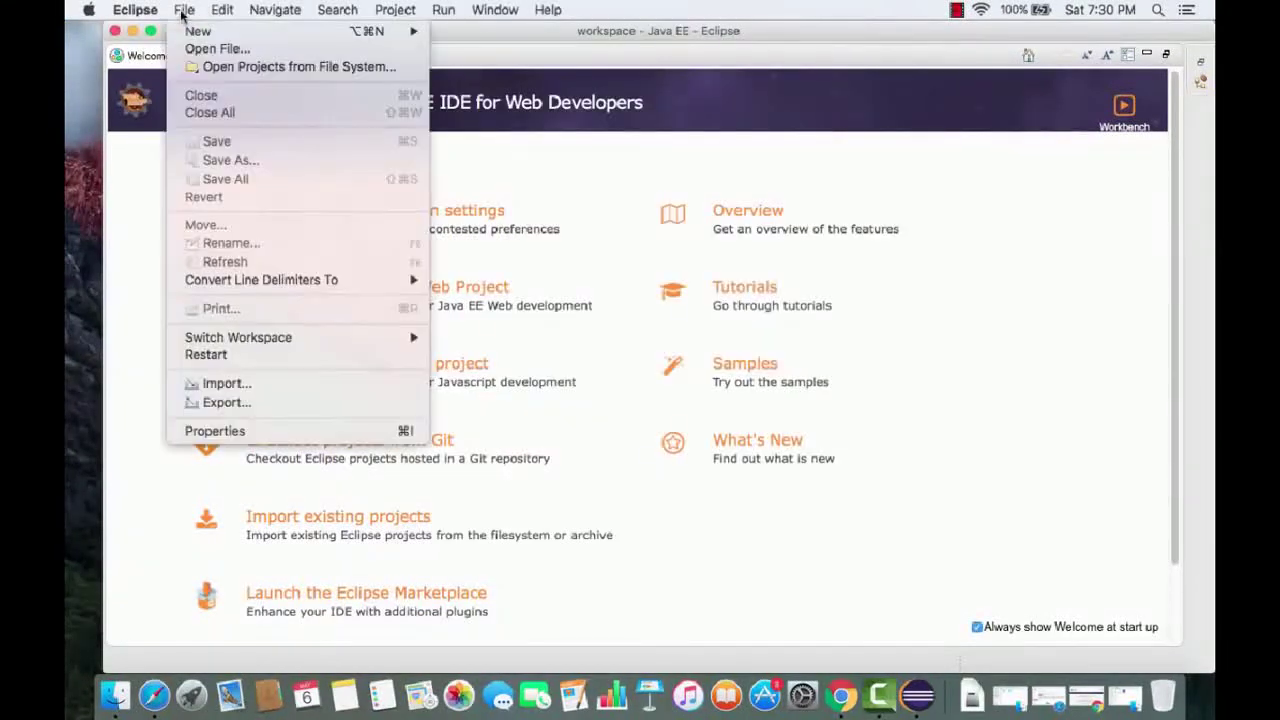
{"action": "mouse_move", "coordinate": [228, 33]}
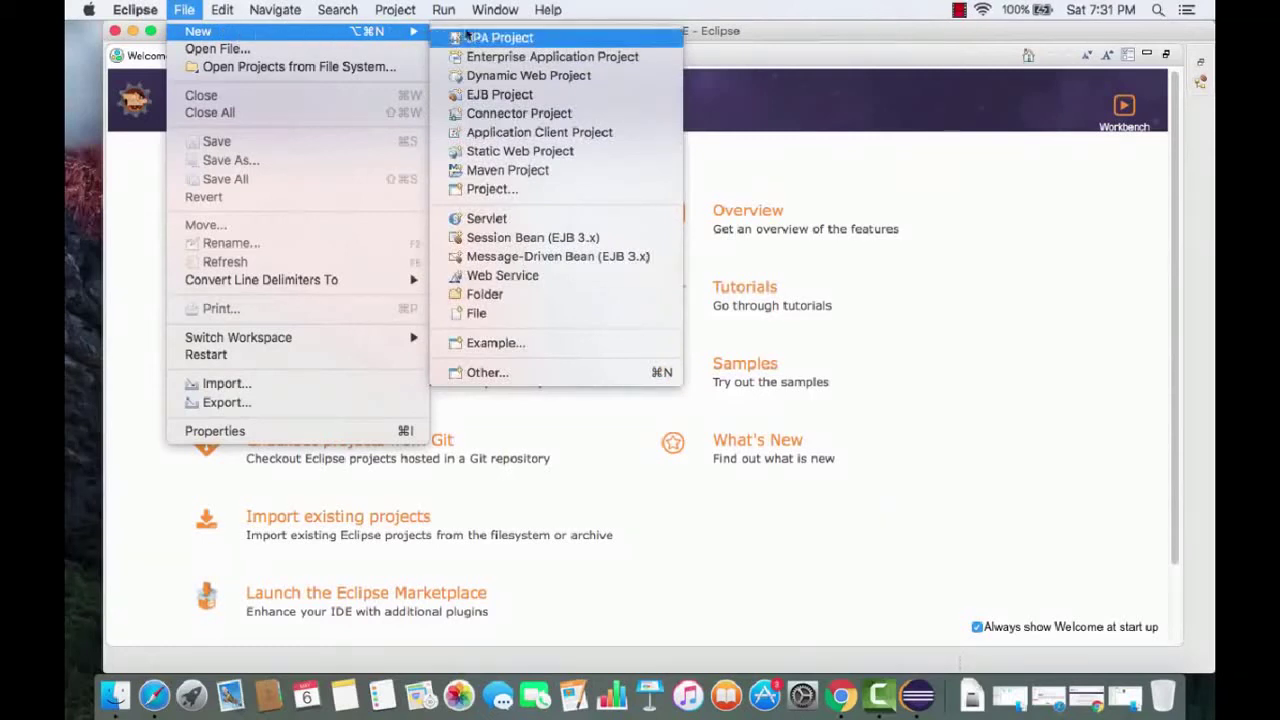
{"action": "left_click", "coordinate": [491, 196]}
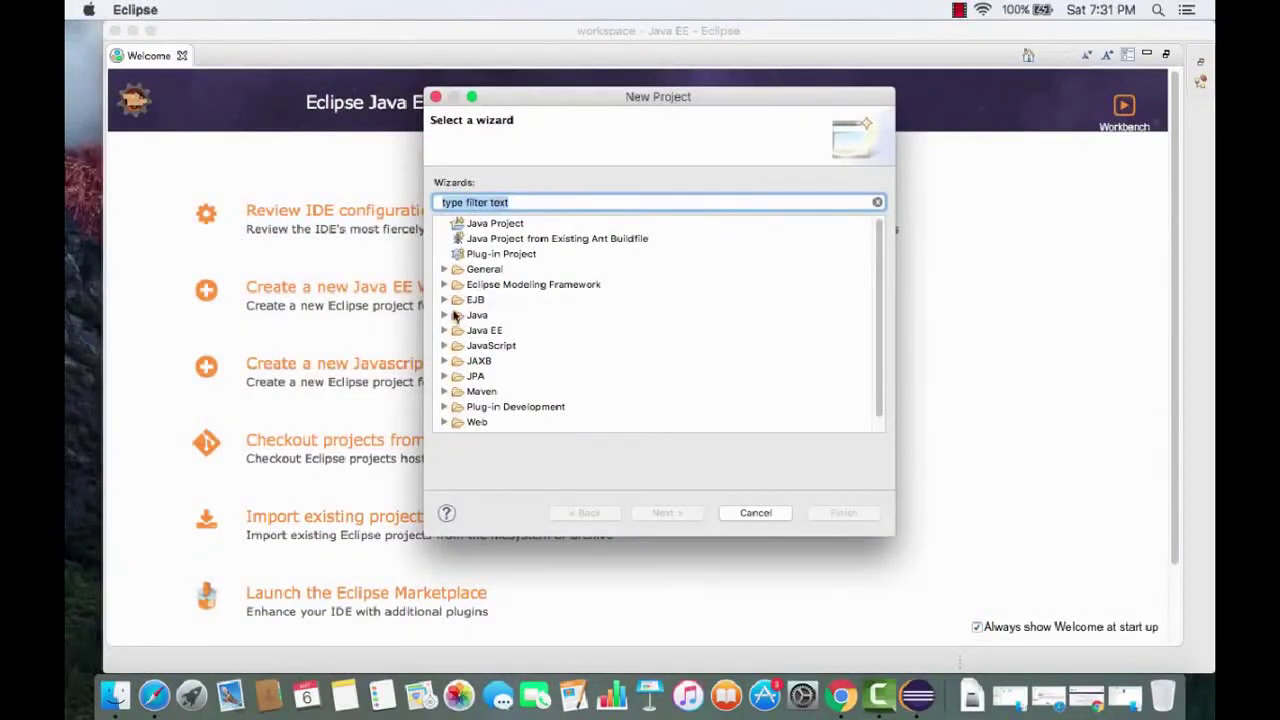
{"action": "left_click", "coordinate": [446, 316]}
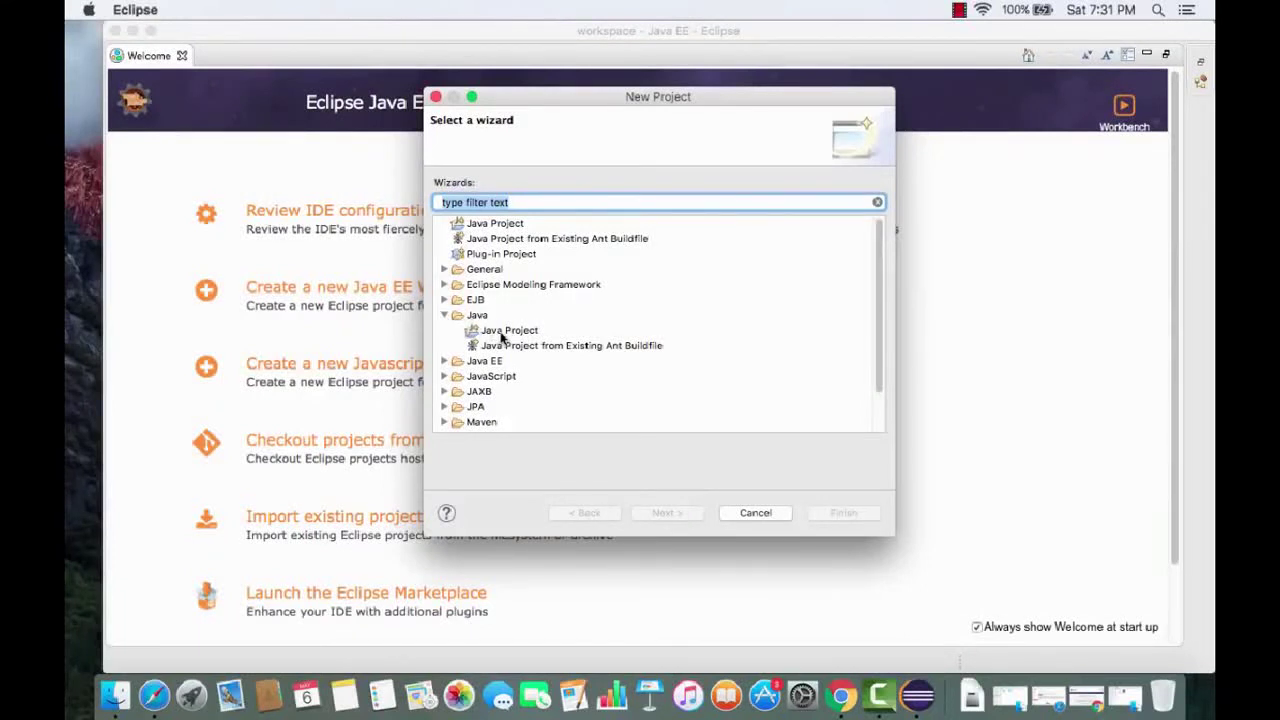
{"action": "left_click", "coordinate": [507, 339]}
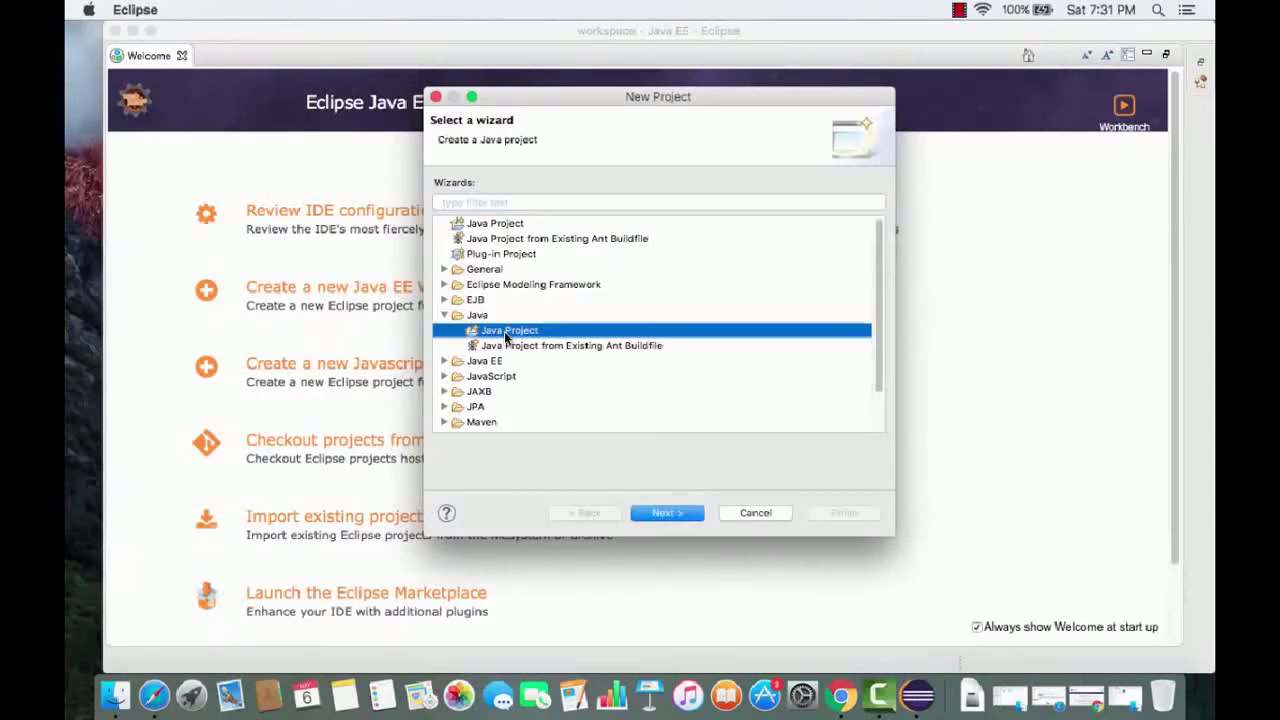
{"action": "left_click", "coordinate": [668, 515]}
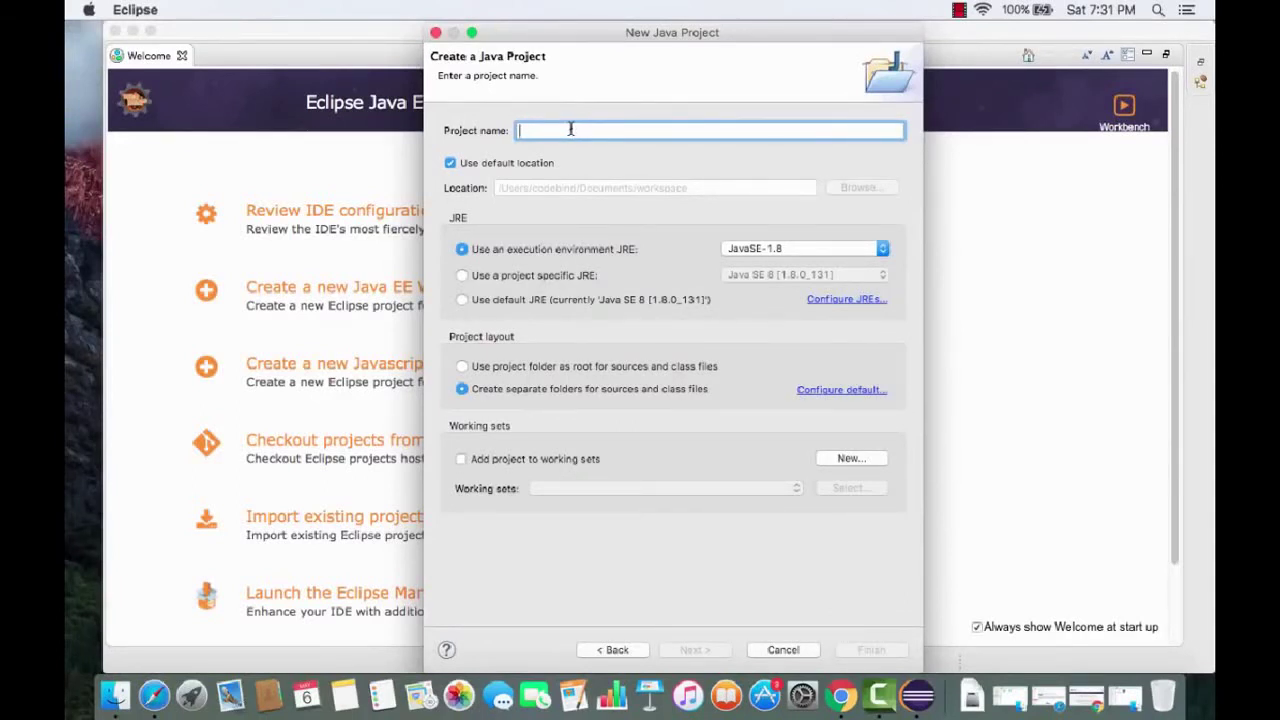
Name the project HelloWorld and keep JavaSE-1.8 as the execution environment JRE
{"action": "type", "text": "HelloWorl"}
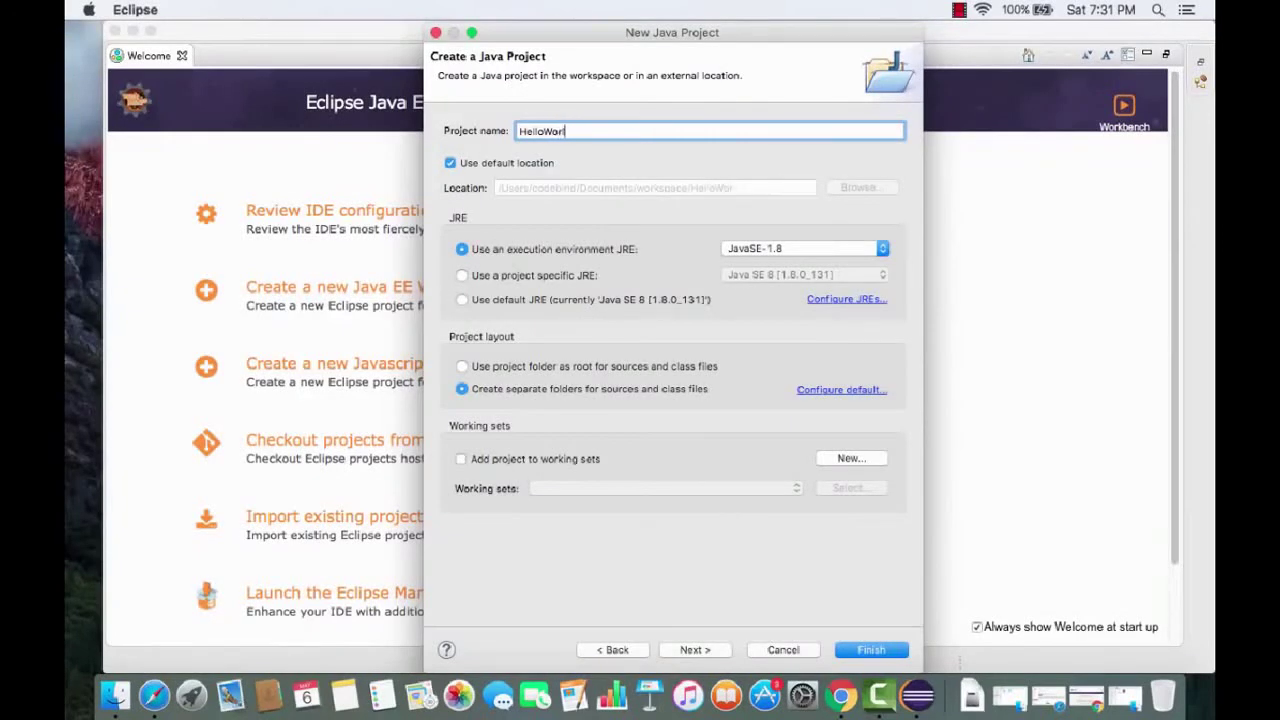
{"action": "type", "text": "d"}
{"action": "left_click", "coordinate": [777, 250]}
{"action": "left_click", "coordinate": [784, 254]}
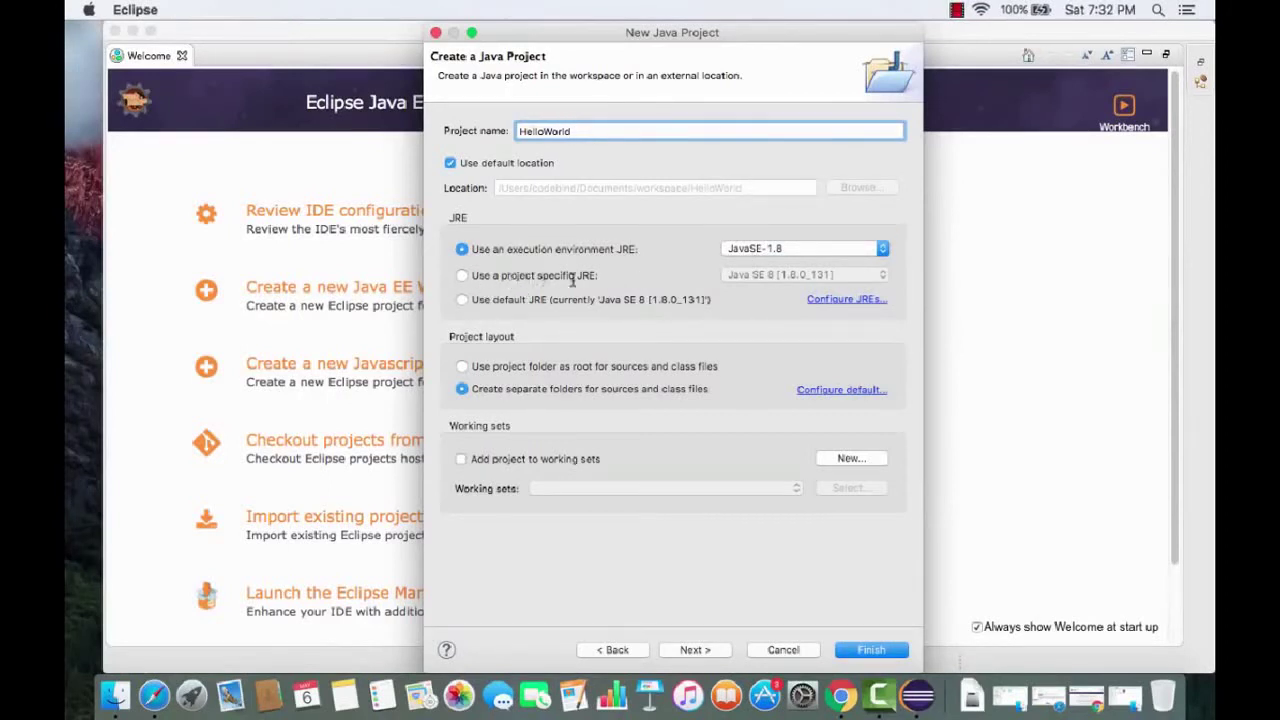
Try the project-specific JRE, revert to the execution environment JRE, and finish the wizard
{"action": "left_click", "coordinate": [462, 276]}
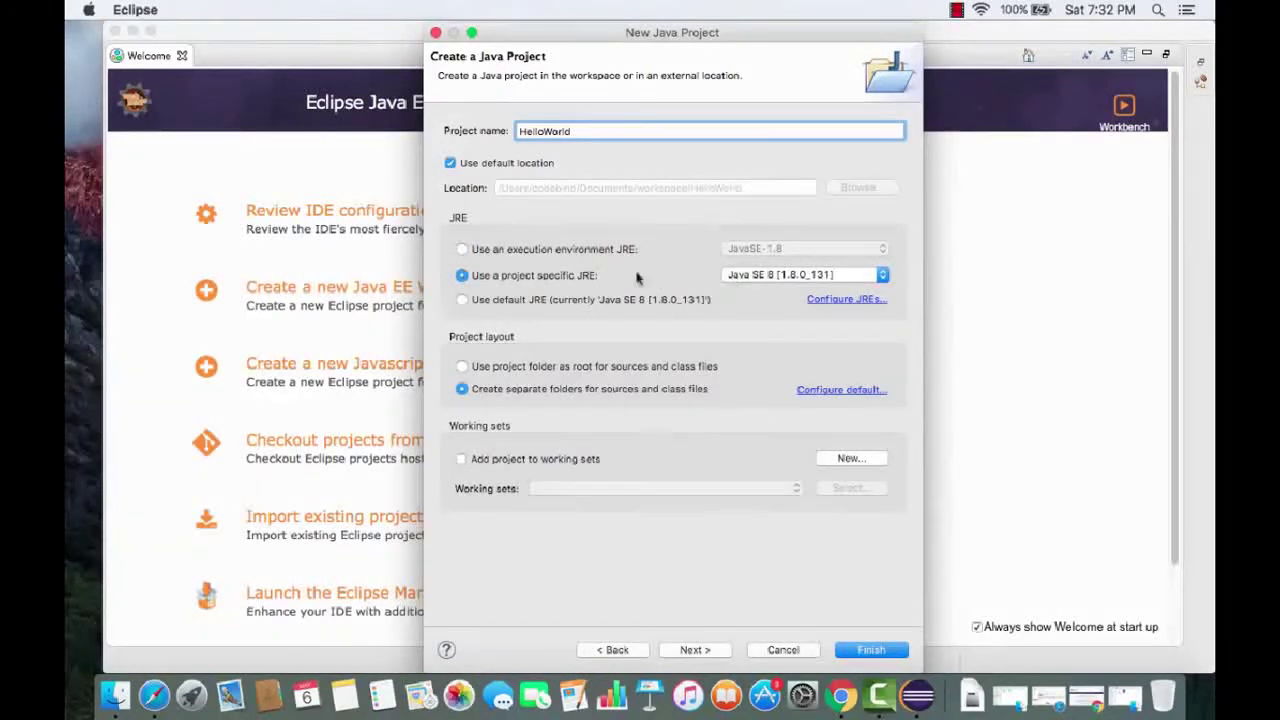
{"action": "left_click", "coordinate": [462, 250]}
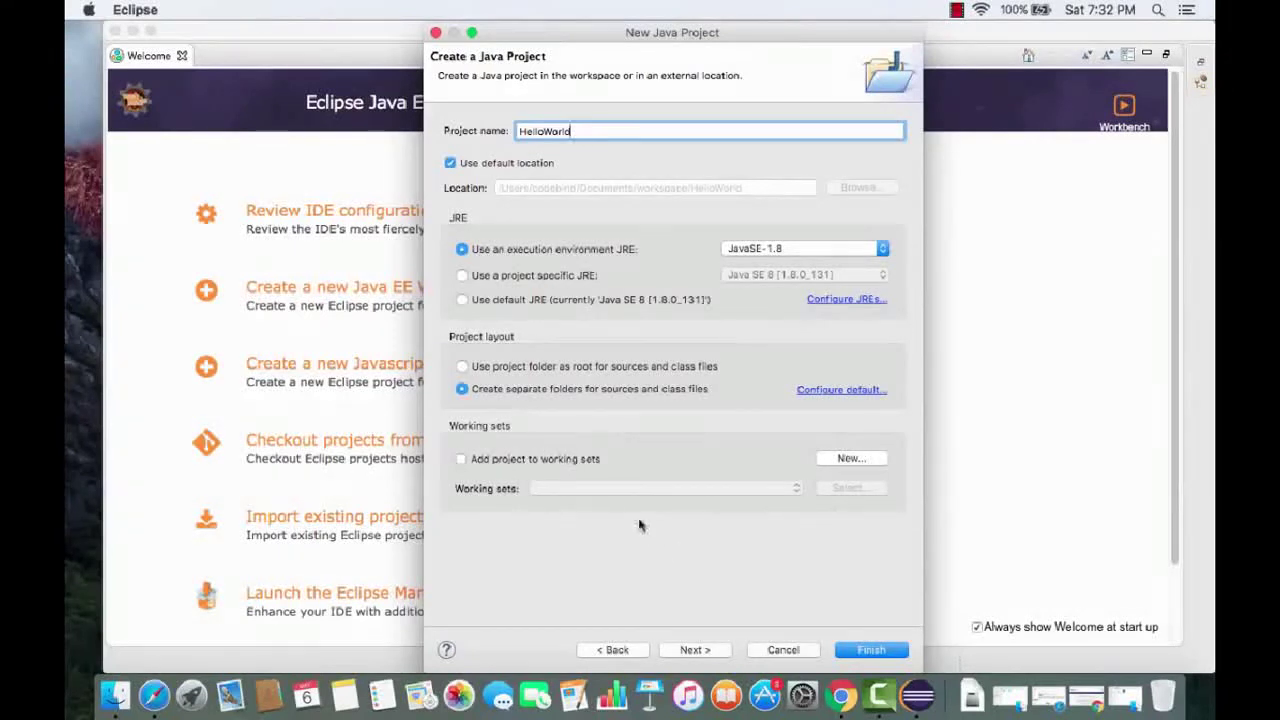
{"action": "left_click", "coordinate": [865, 652]}
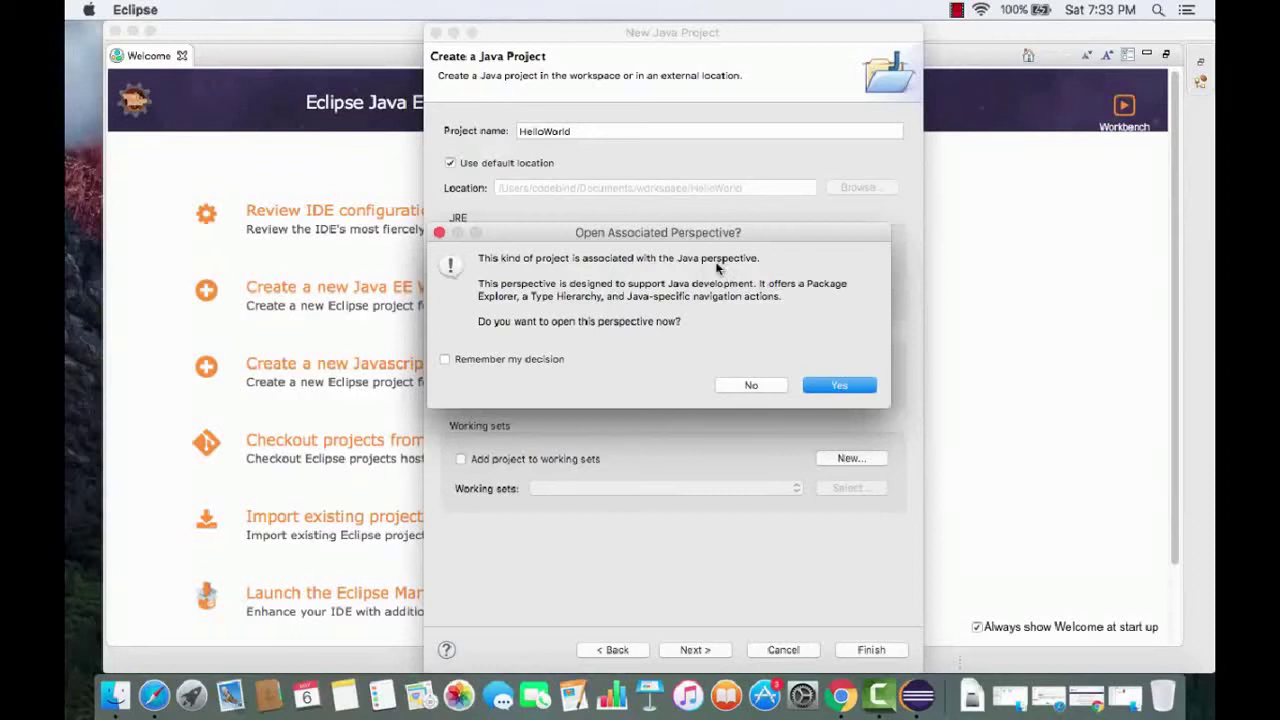
Switch to the Java perspective and close the Welcome page
{"action": "left_click", "coordinate": [838, 386]}
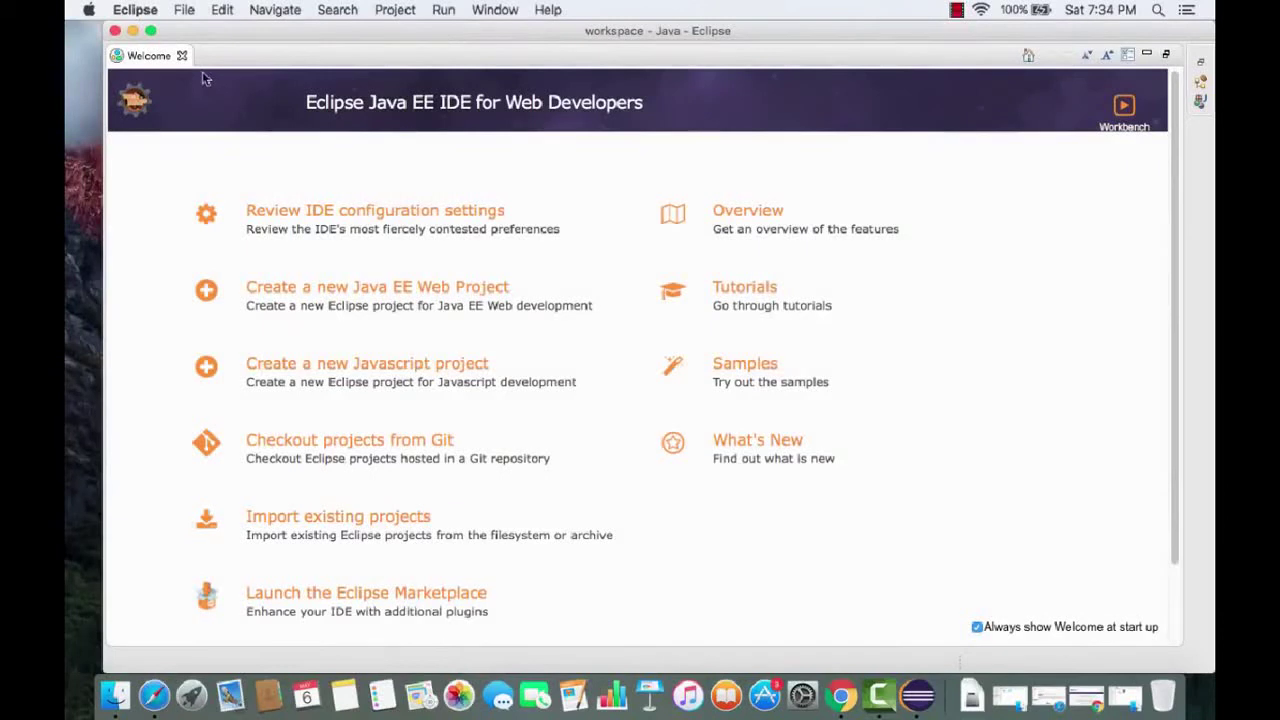
{"action": "left_click", "coordinate": [1148, 55]}
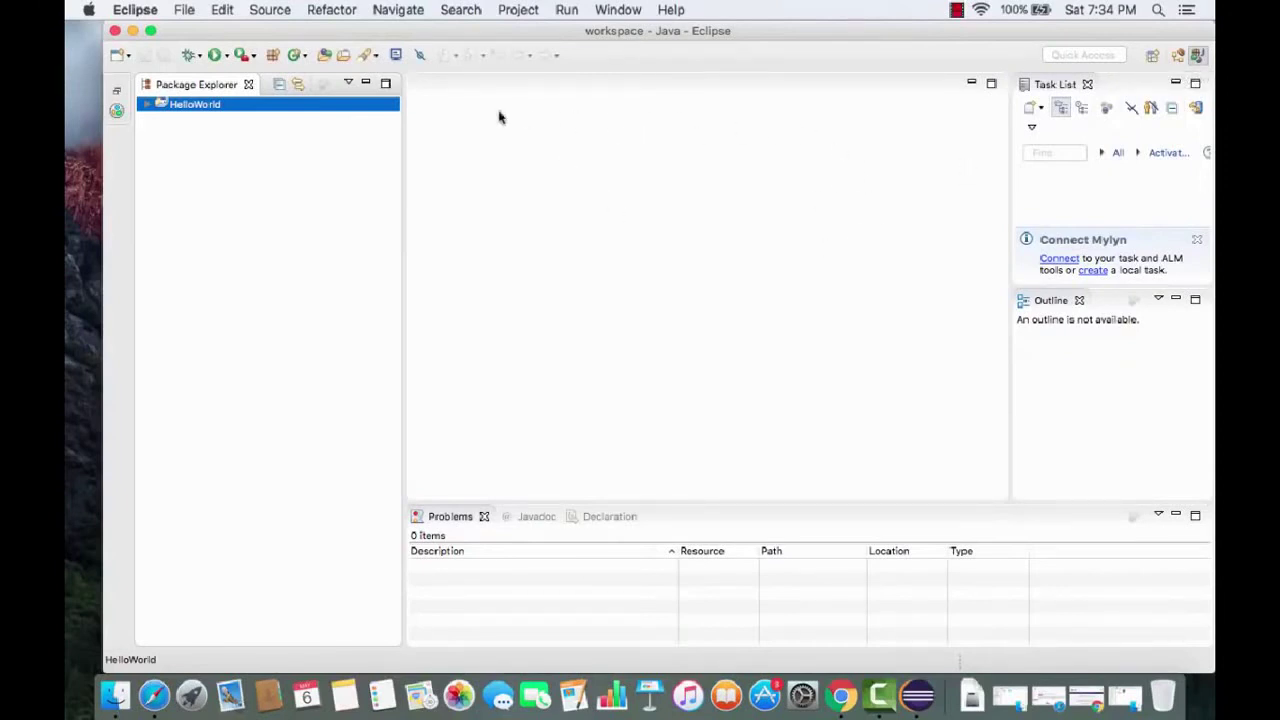
Expand HelloWorld in Package Explorer to reveal src and the JRE System Library
{"action": "left_click", "coordinate": [147, 106]}
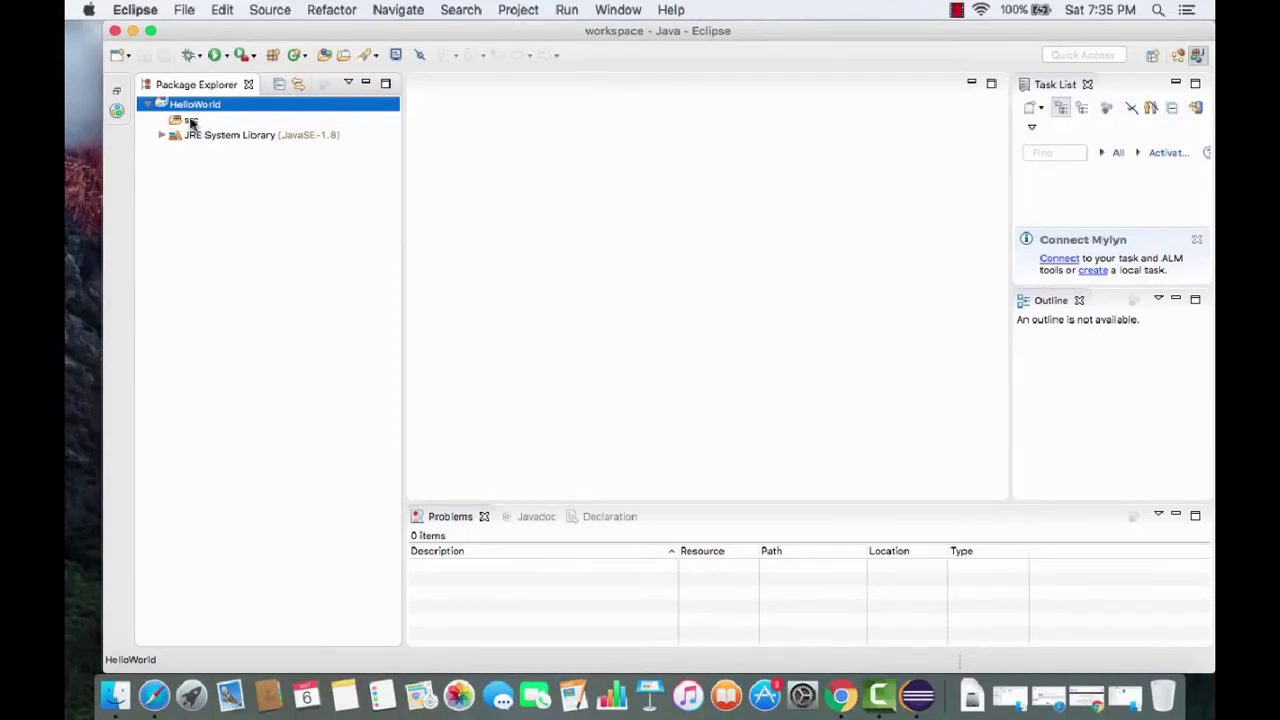
Show the New submenu from the src folder's context menu
{"action": "left_click", "coordinate": [198, 121]}
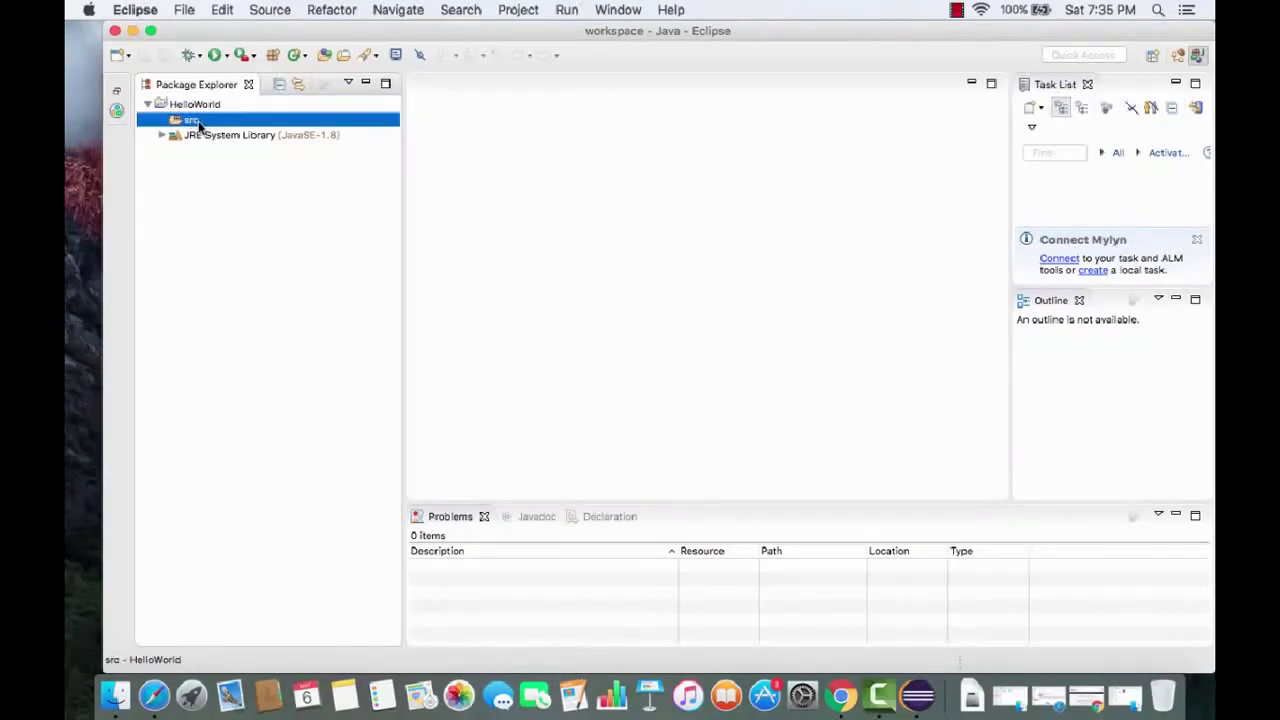
{"action": "right_click", "coordinate": [198, 121]}
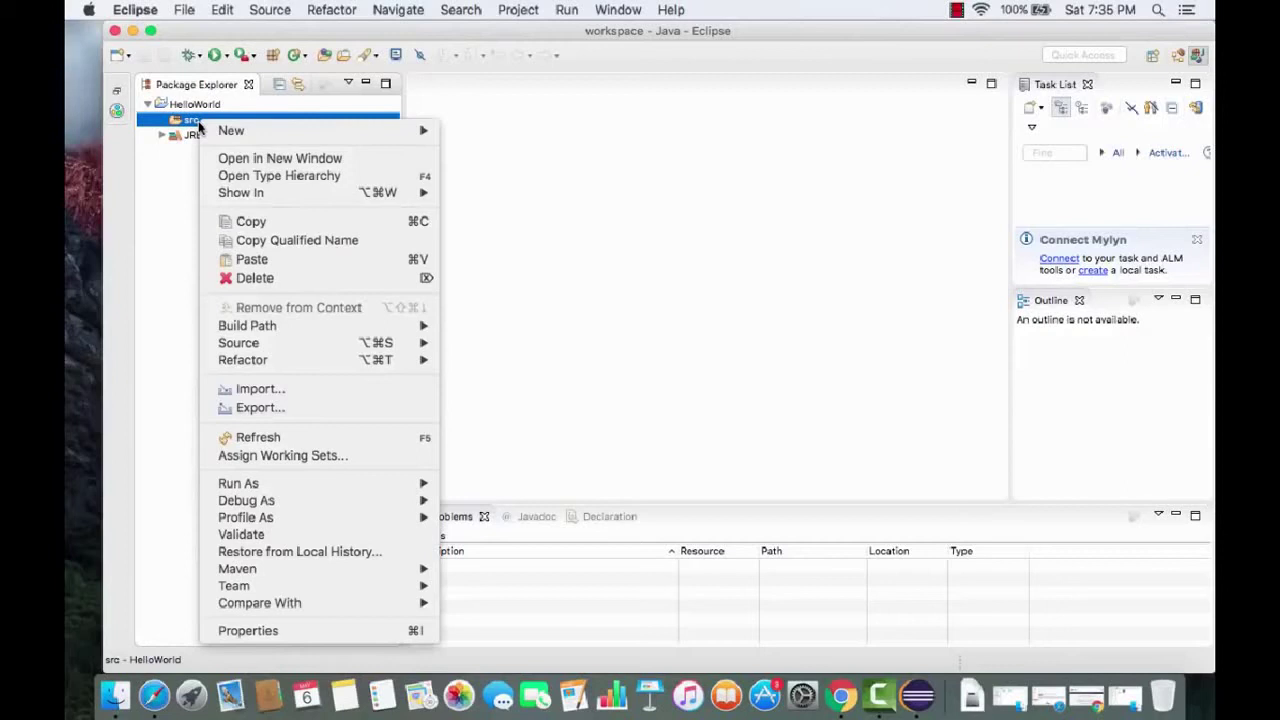
{"action": "mouse_move", "coordinate": [276, 134]}
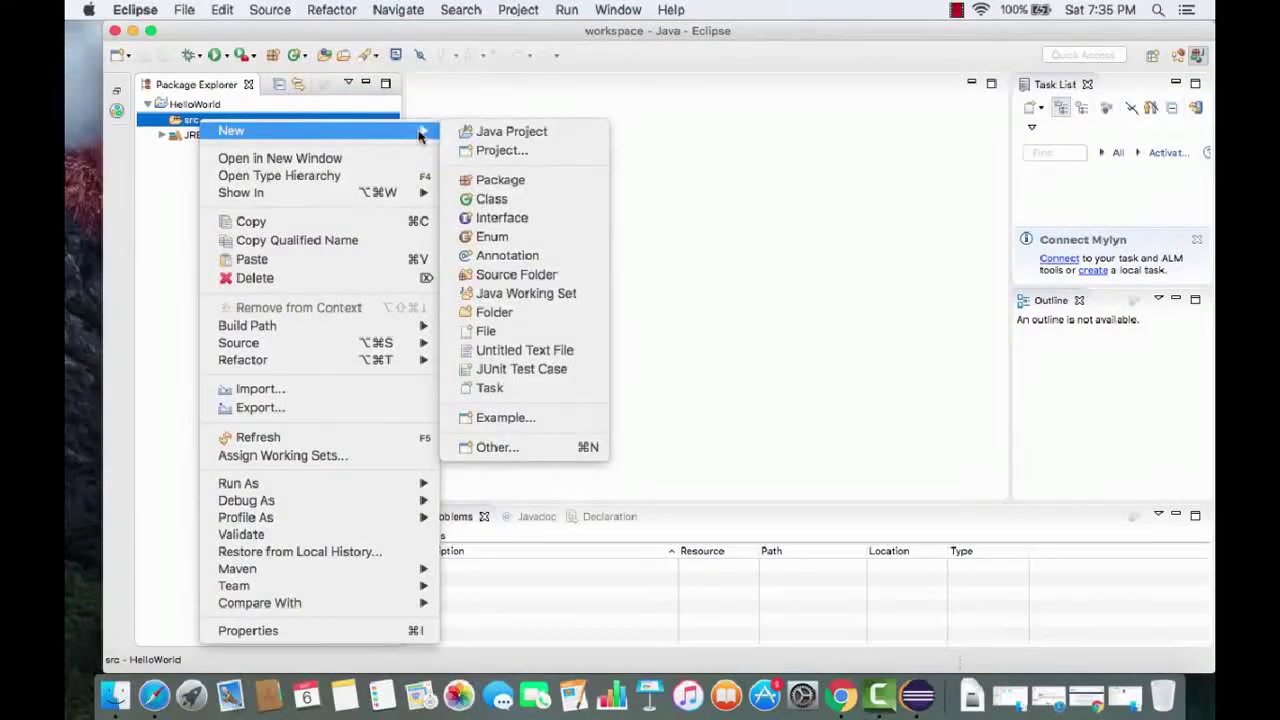
Create class Test in src with a public static void main(String[] args) stub
{"action": "left_click", "coordinate": [489, 200]}
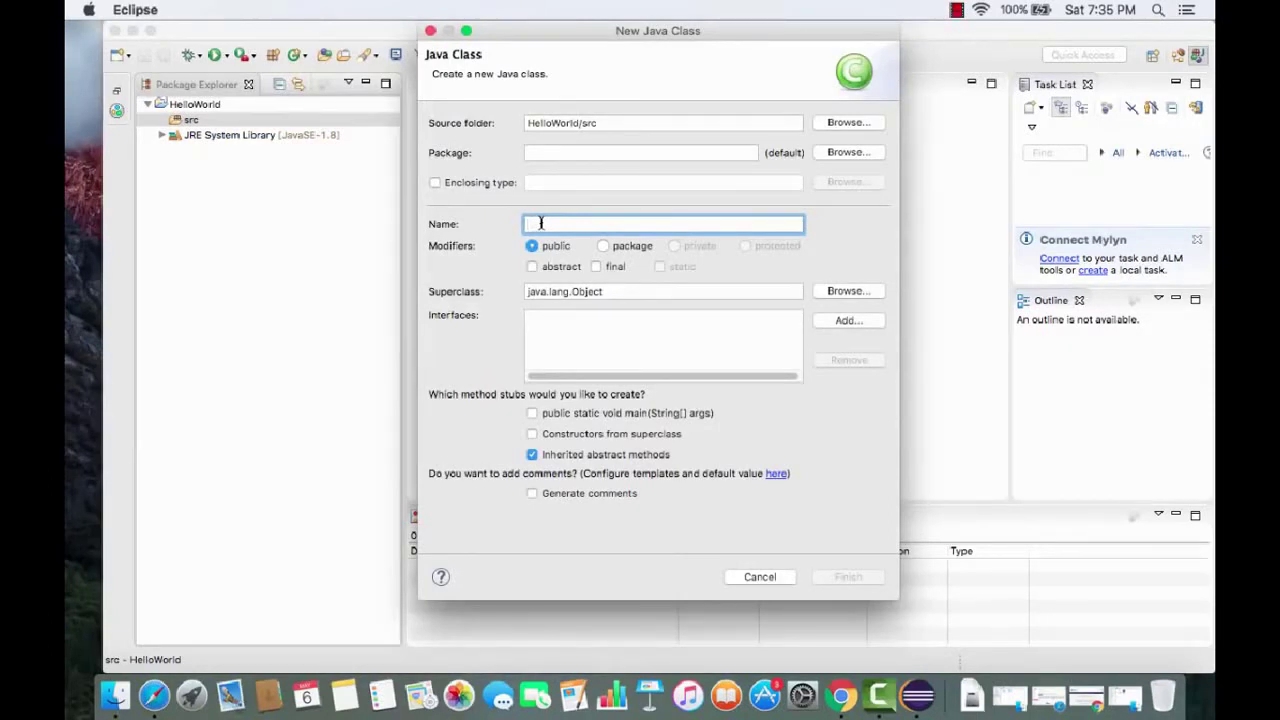
{"action": "type", "text": "Test"}
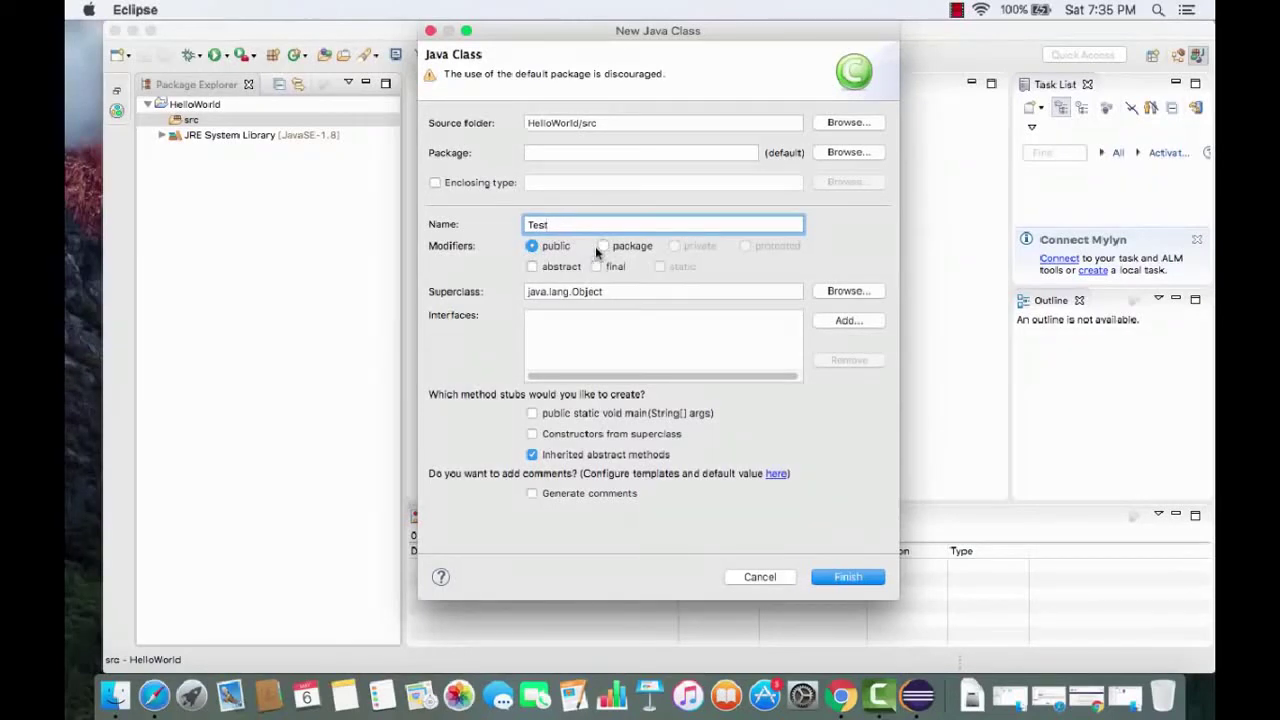
{"action": "double_click", "coordinate": [540, 224]}
{"action": "left_click", "coordinate": [838, 580]}
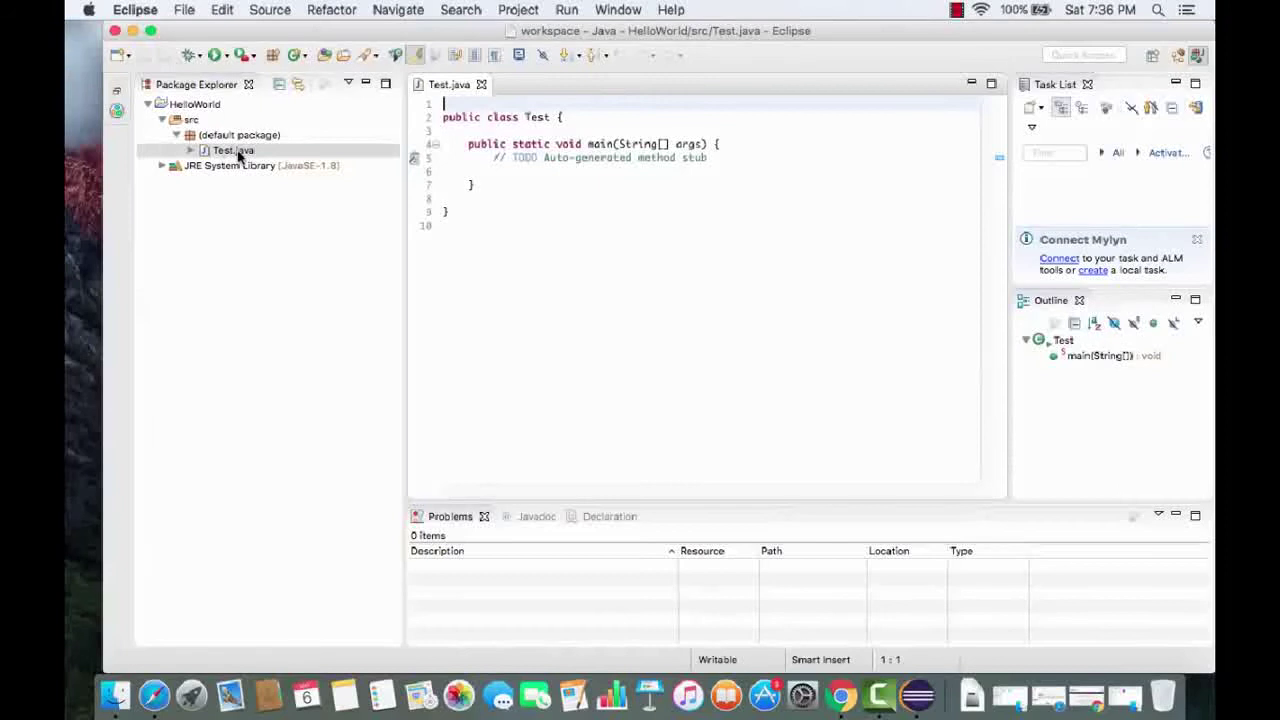
Highlight the main method, its name, the class name Test and the TODO comment to explain them
{"action": "left_click_drag", "start_coordinate": [500, 186], "coordinate": [440, 140]}
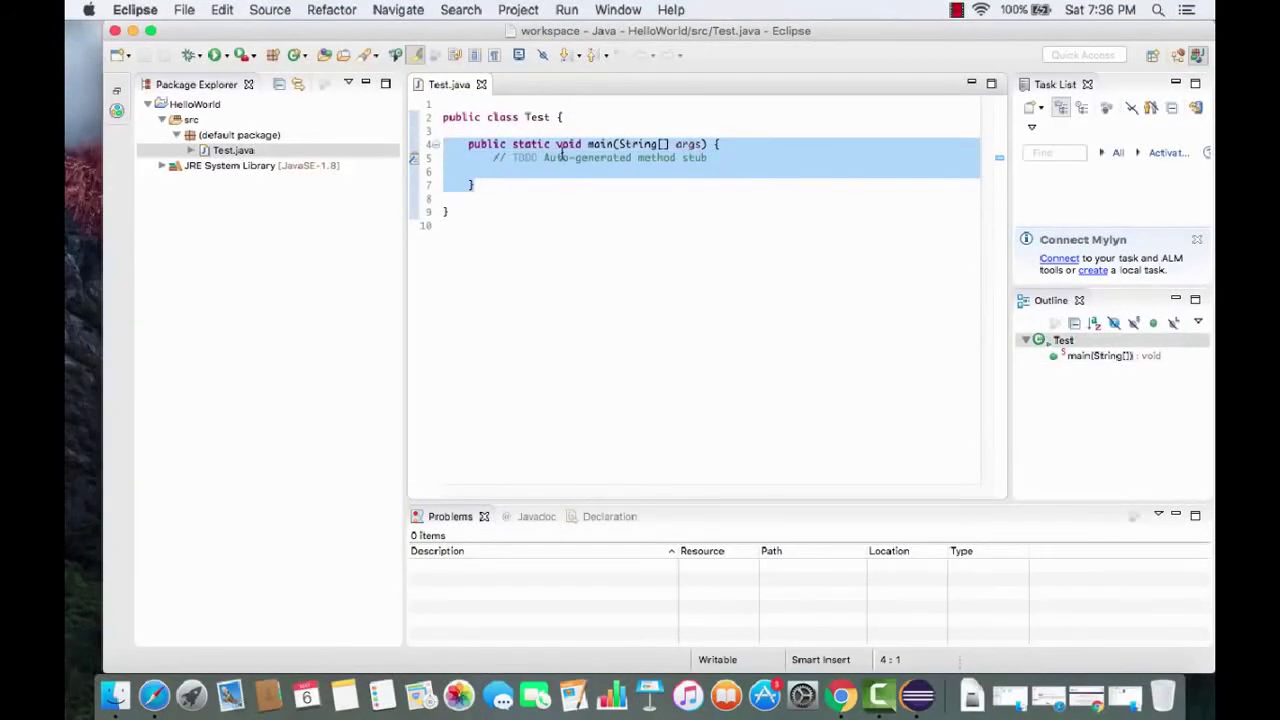
{"action": "left_click", "coordinate": [517, 158]}
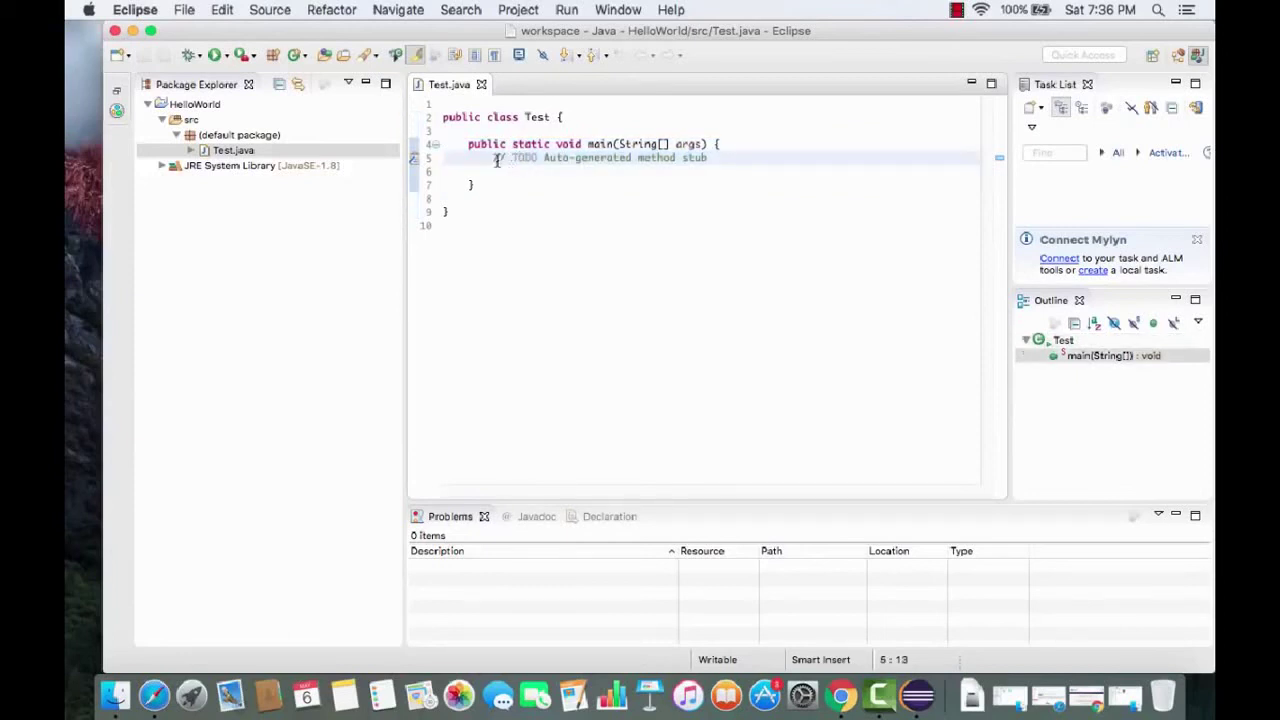
{"action": "left_click_drag", "start_coordinate": [495, 160], "coordinate": [709, 158]}
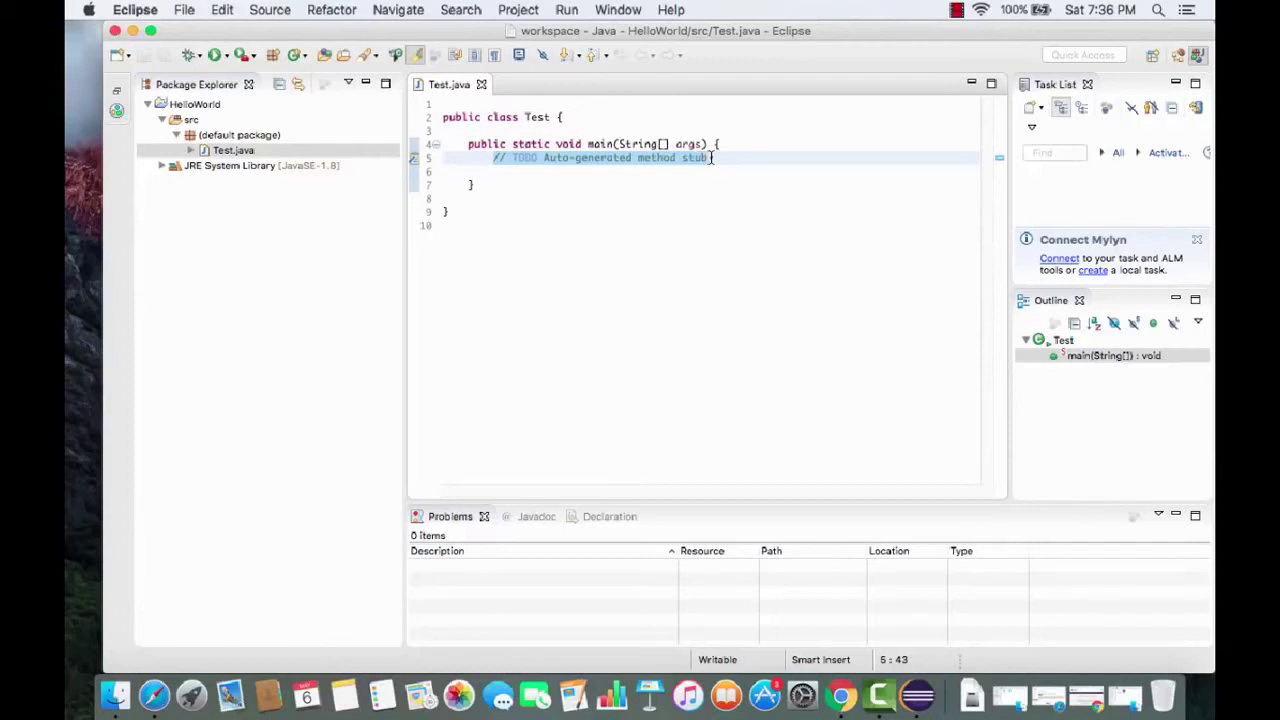
{"action": "left_click", "coordinate": [537, 117]}
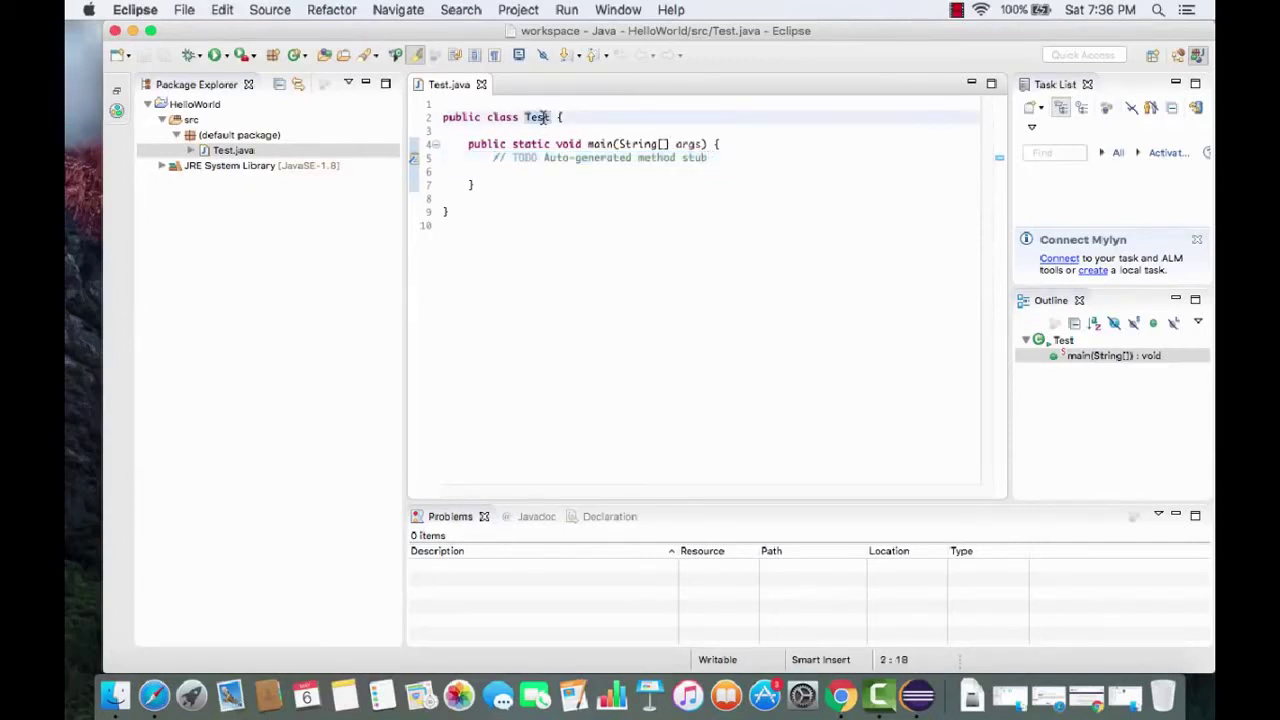
{"action": "left_click_drag", "start_coordinate": [466, 145], "coordinate": [491, 183]}
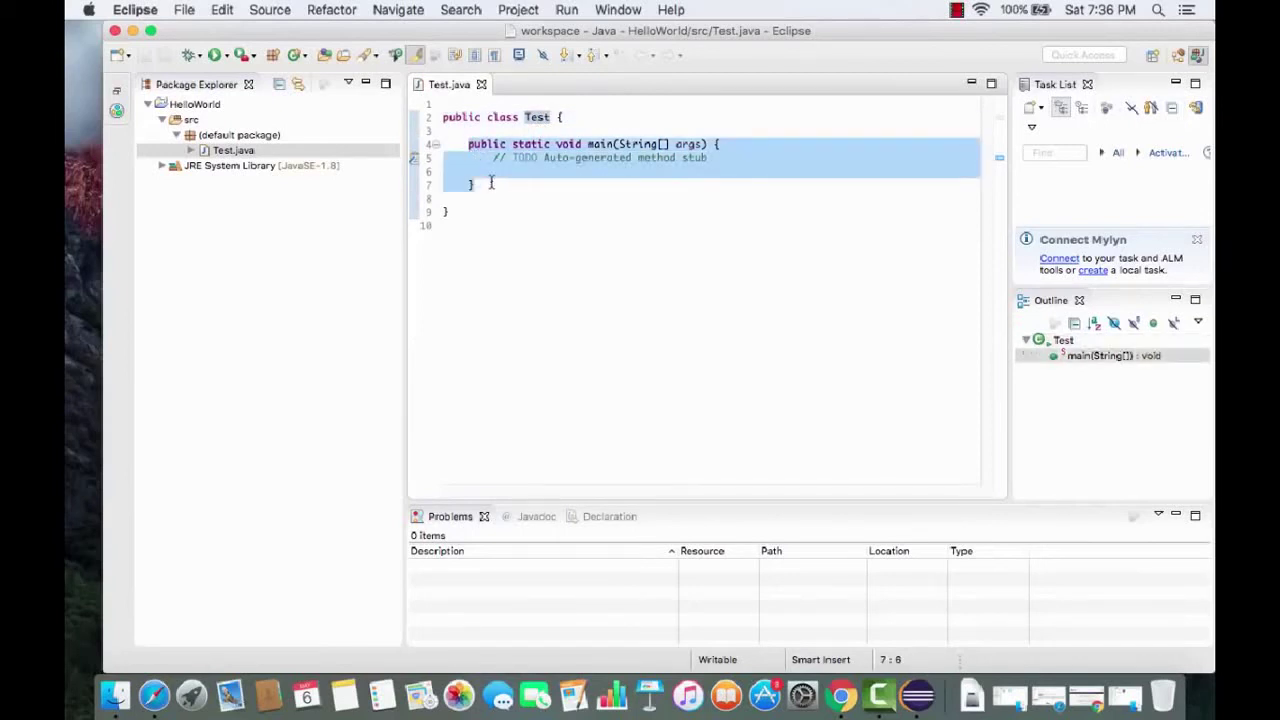
{"action": "left_click", "coordinate": [552, 171]}
{"action": "double_click", "coordinate": [598, 145]}
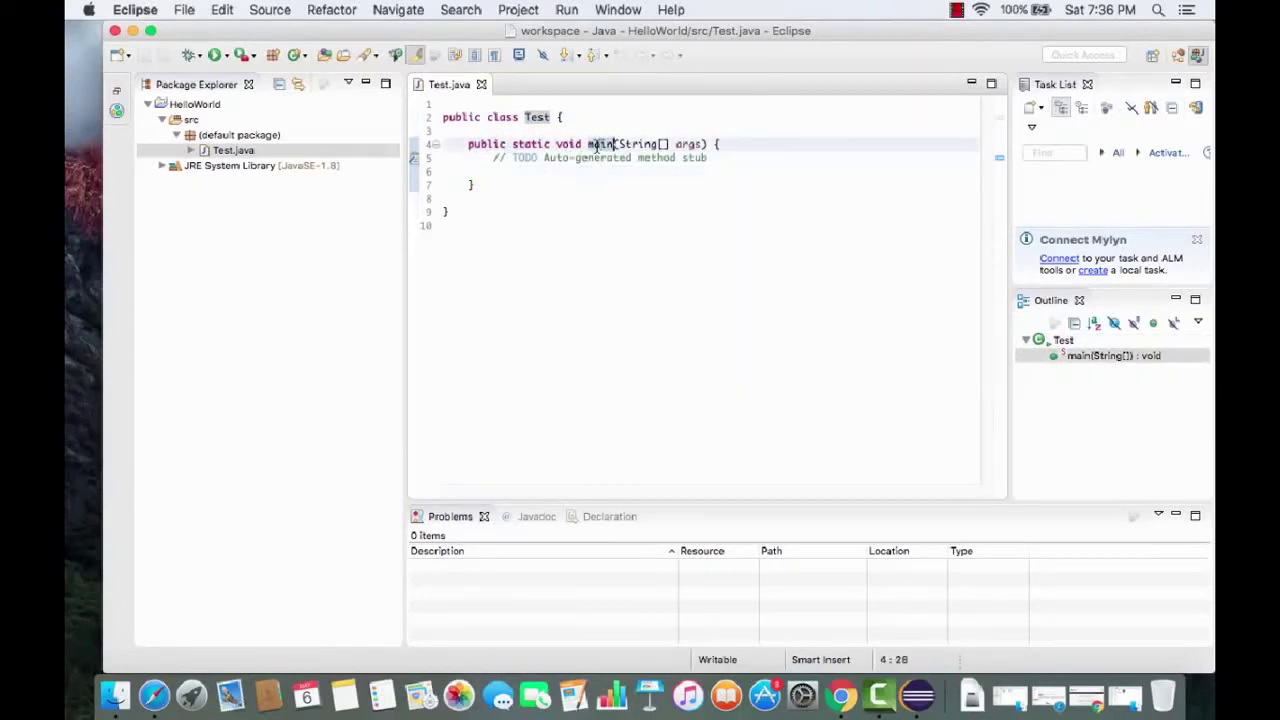
{"action": "left_click_drag", "start_coordinate": [492, 157], "coordinate": [716, 158]}
Replace the placeholder comment in main with System.out.println("Hello World"); on line 6
{"action": "key", "text": "BackSpace"}
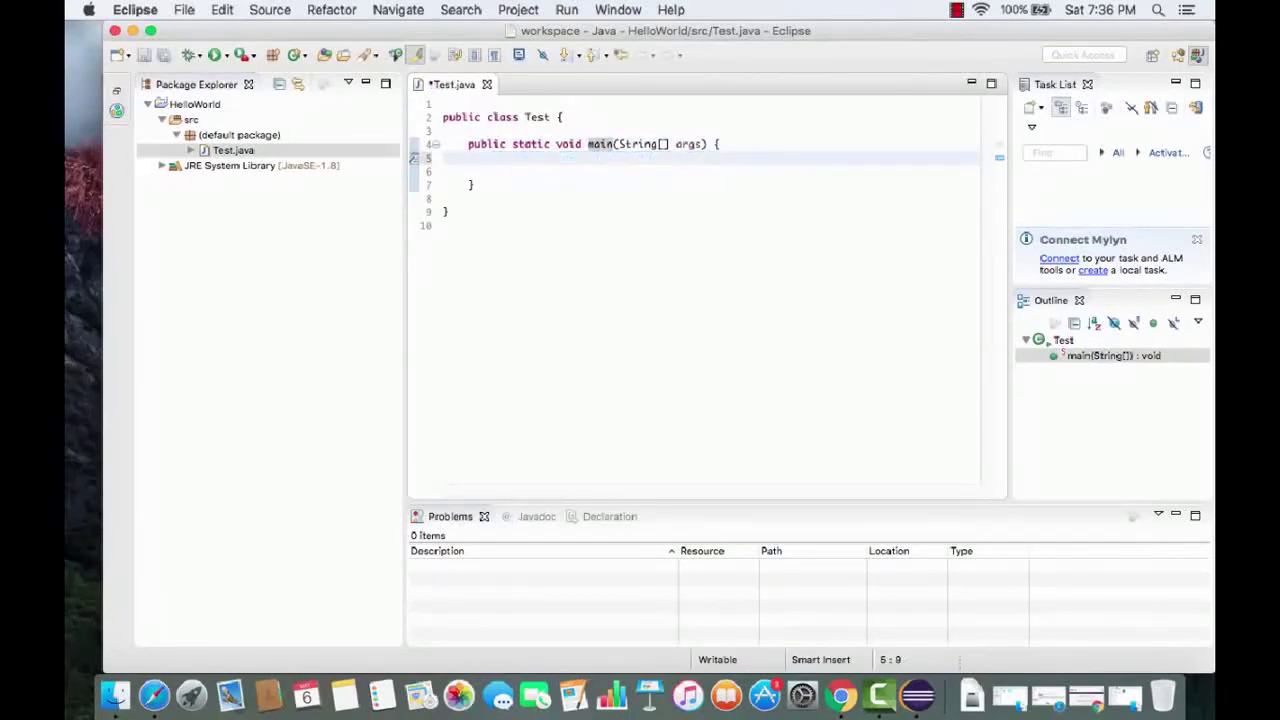
{"action": "key", "text": "Return"}
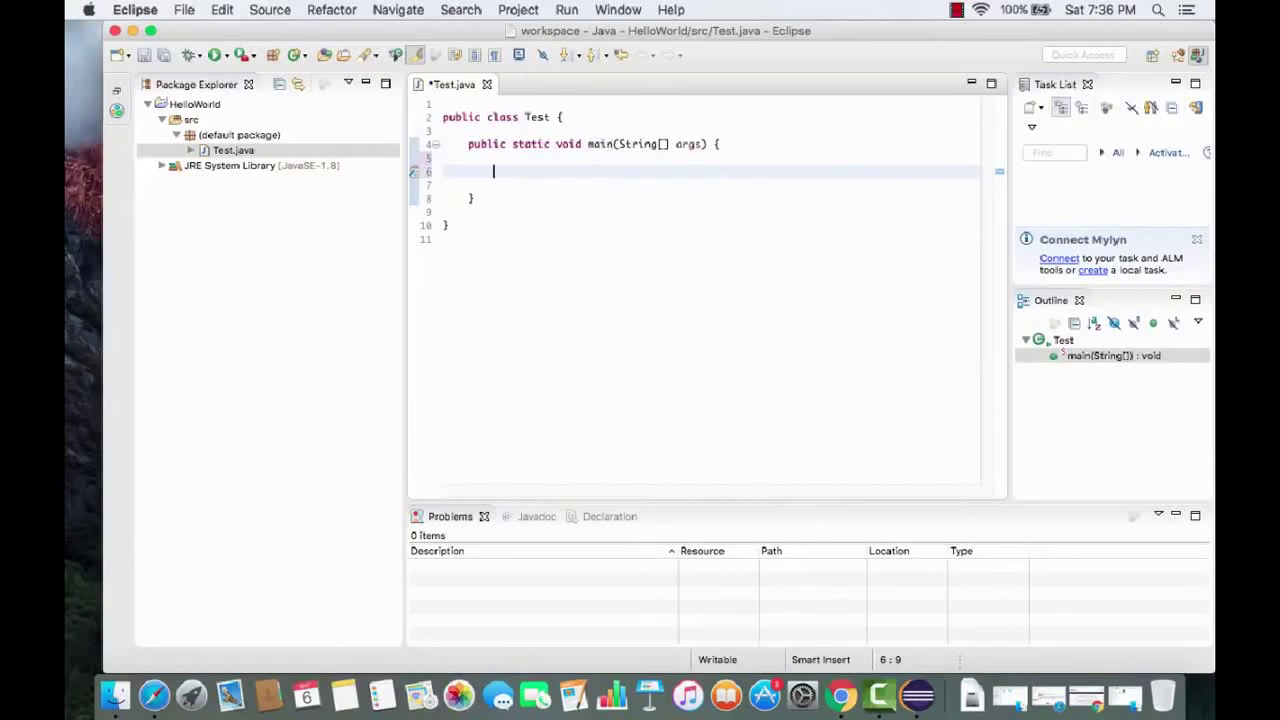
{"action": "type", "text": "System.out"}
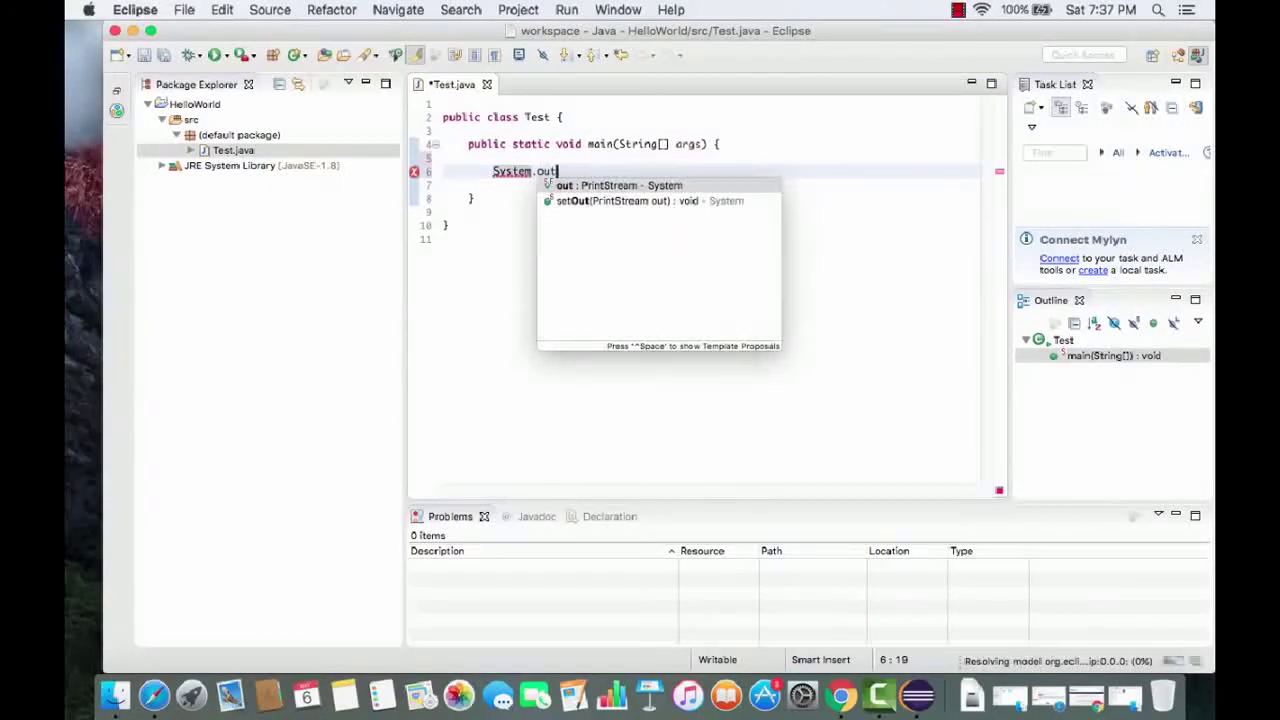
{"action": "type", "text": "."}
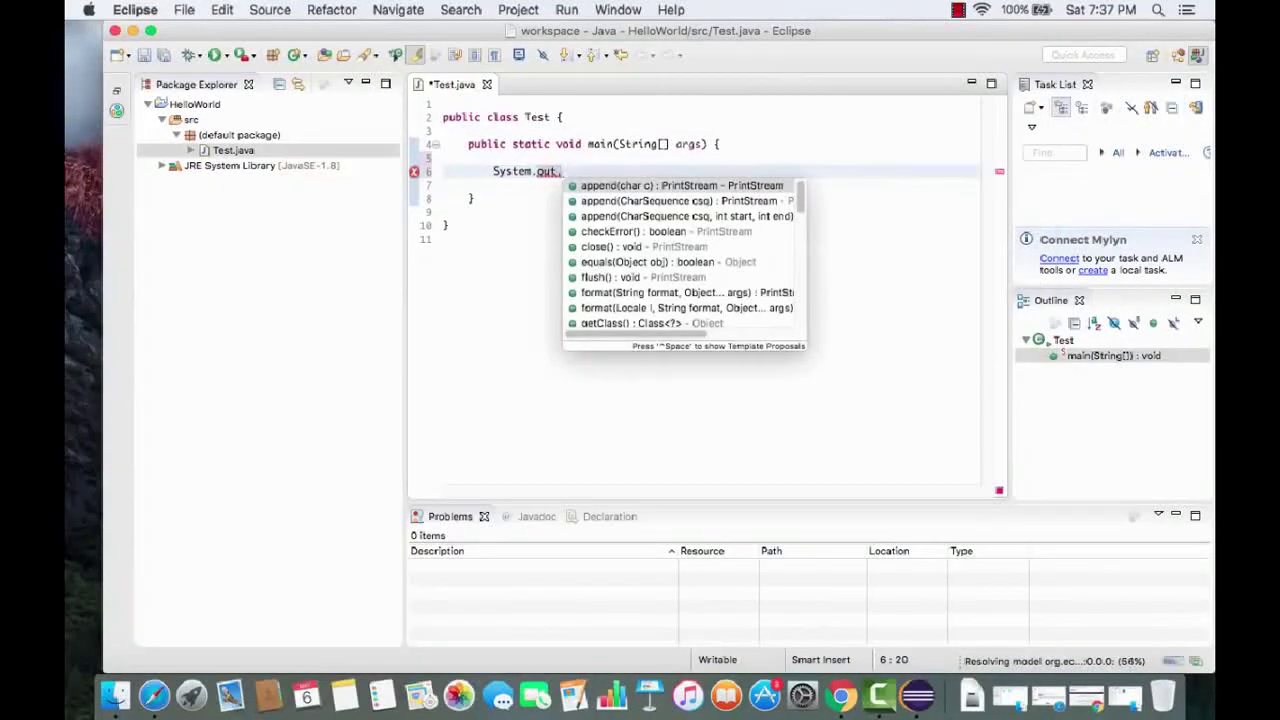
{"action": "type", "text": "pri"}
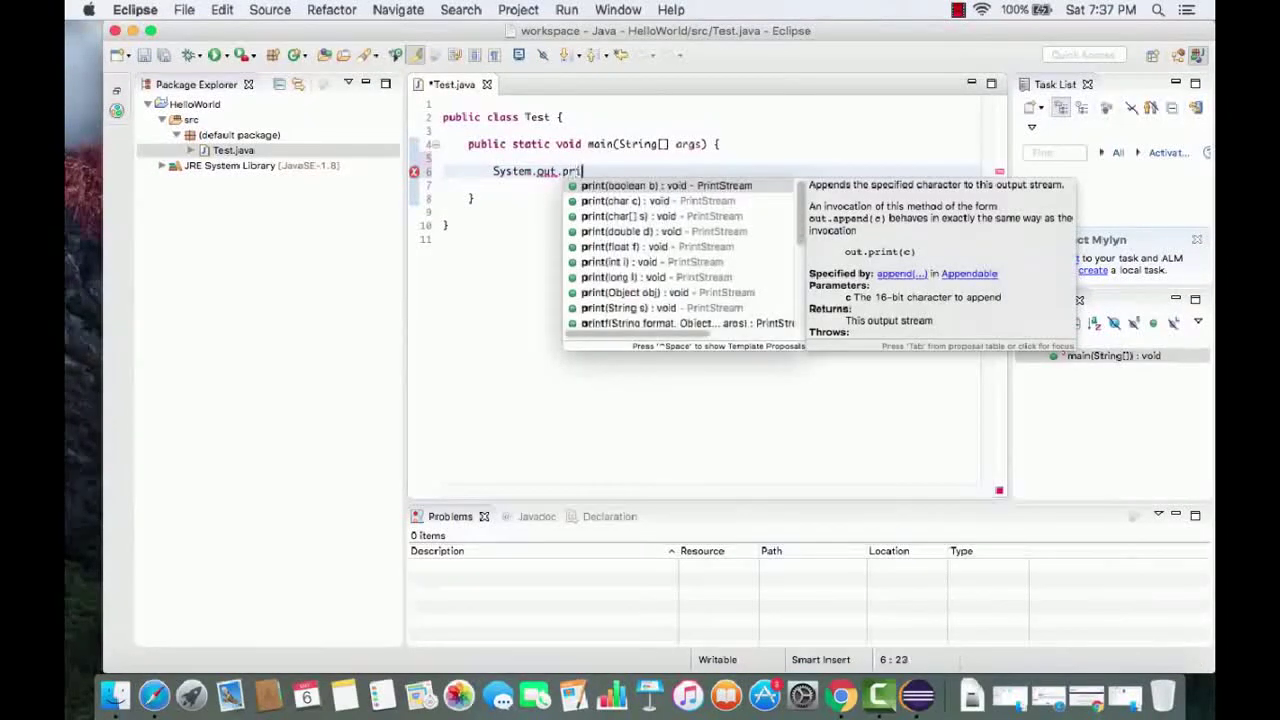
{"action": "type", "text": "ntln"}
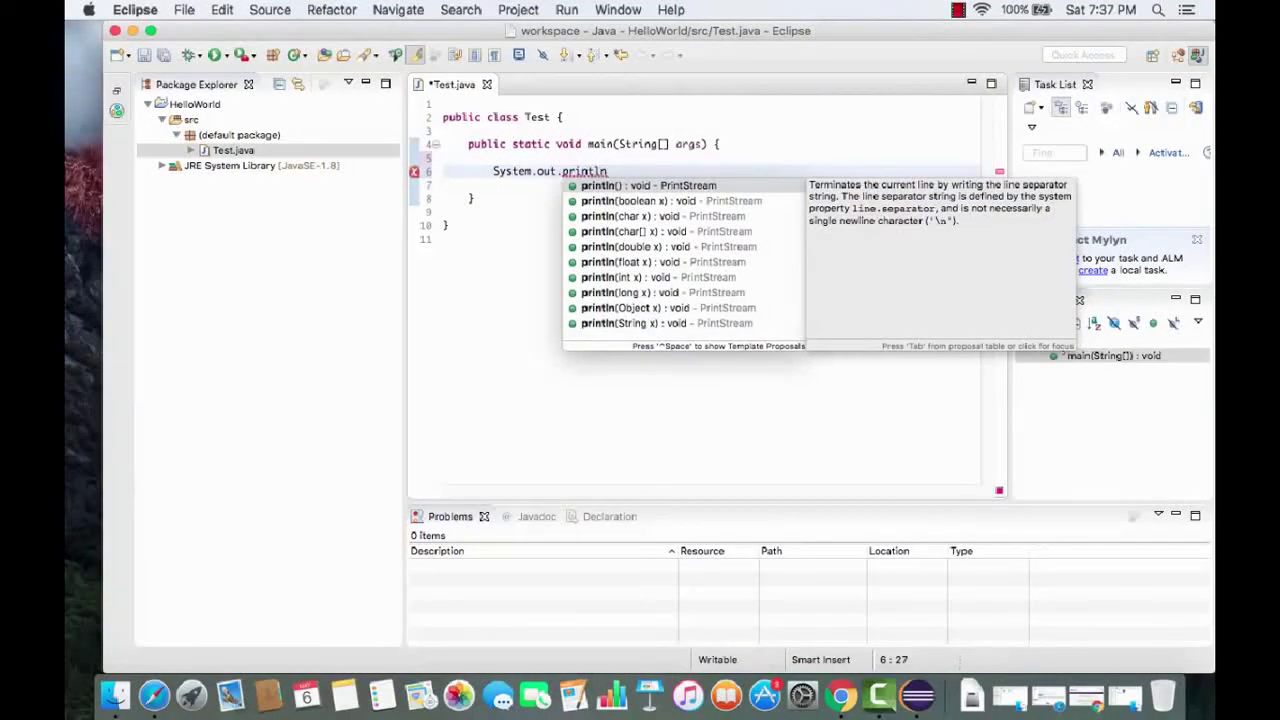
{"action": "key", "text": "Return"}
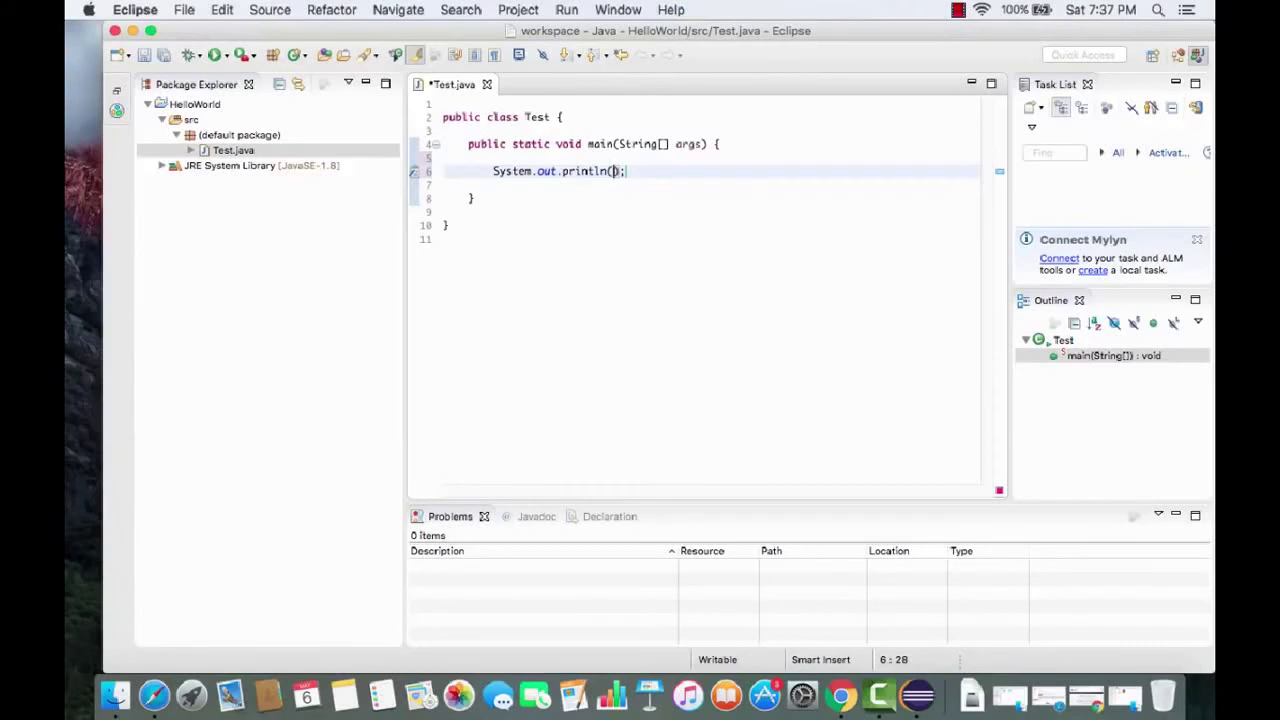
{"action": "type", "text": "\"Hello World"}
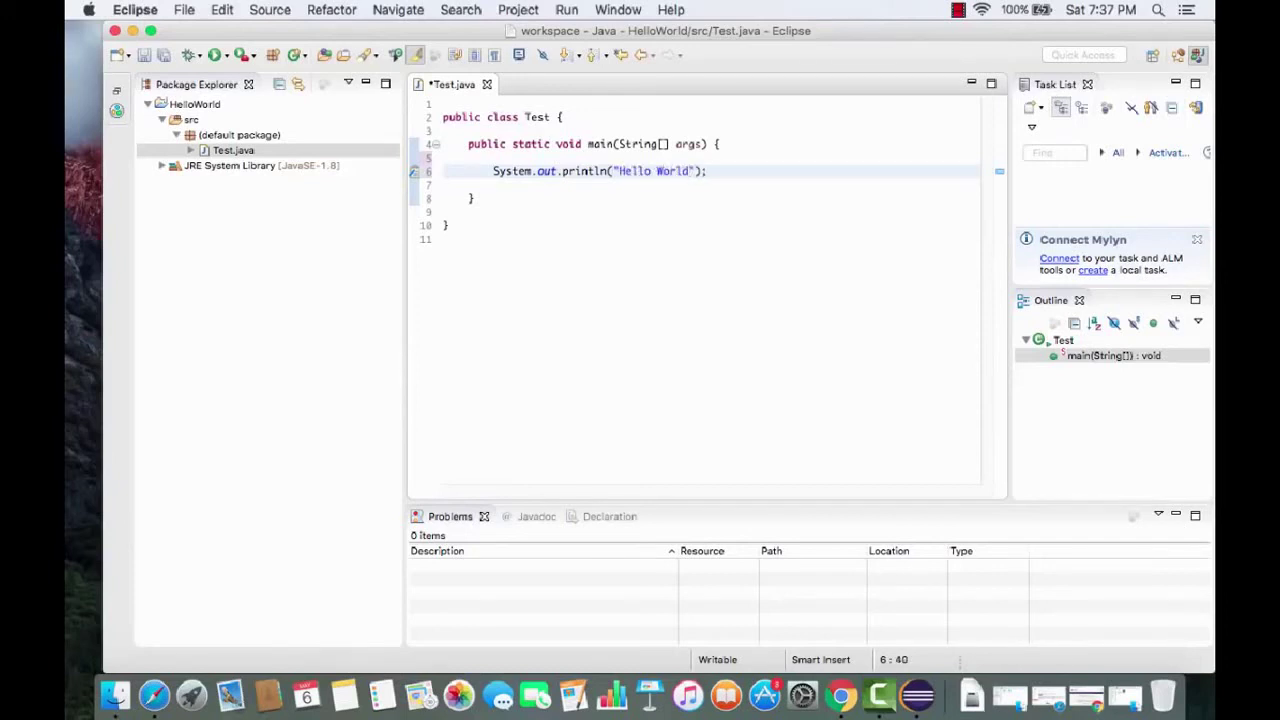
{"action": "left_click_drag", "start_coordinate": [492, 171], "coordinate": [731, 171]}
{"action": "left_click", "coordinate": [624, 171]}
Run Test.java as a Java Application, saving Test.java when asked
{"action": "right_click", "coordinate": [231, 152]}
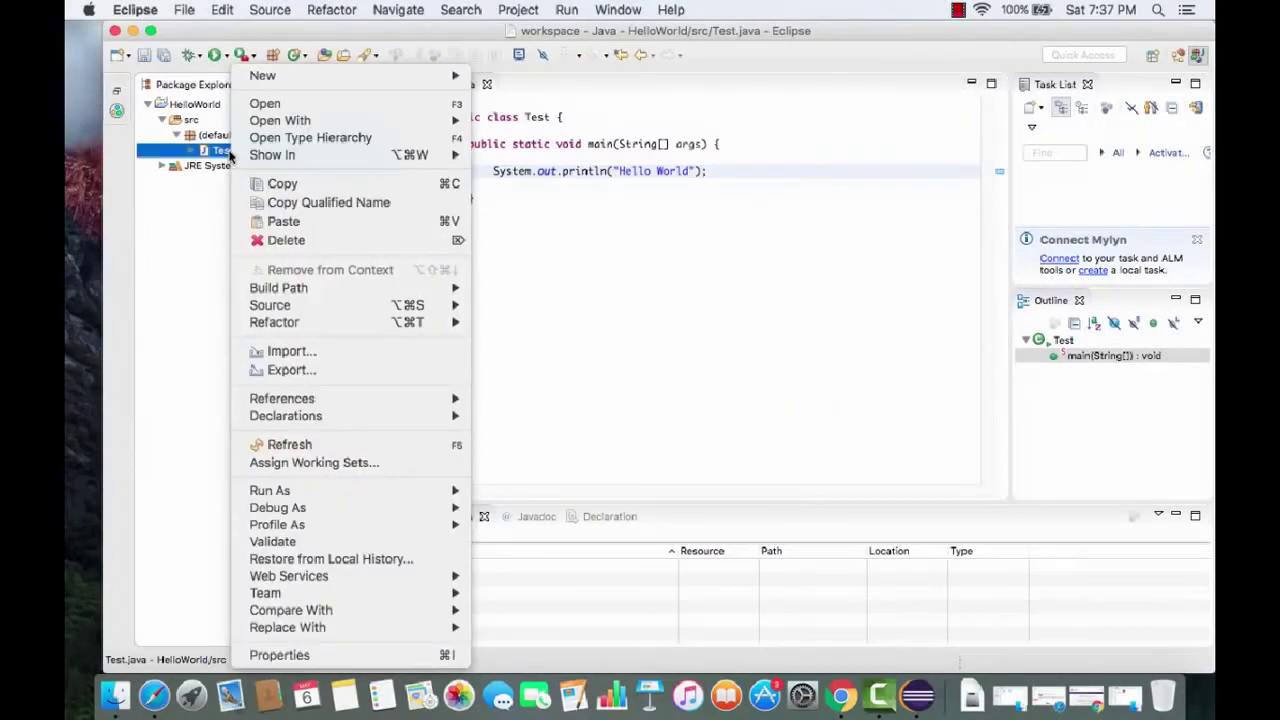
{"action": "left_click", "coordinate": [528, 200]}
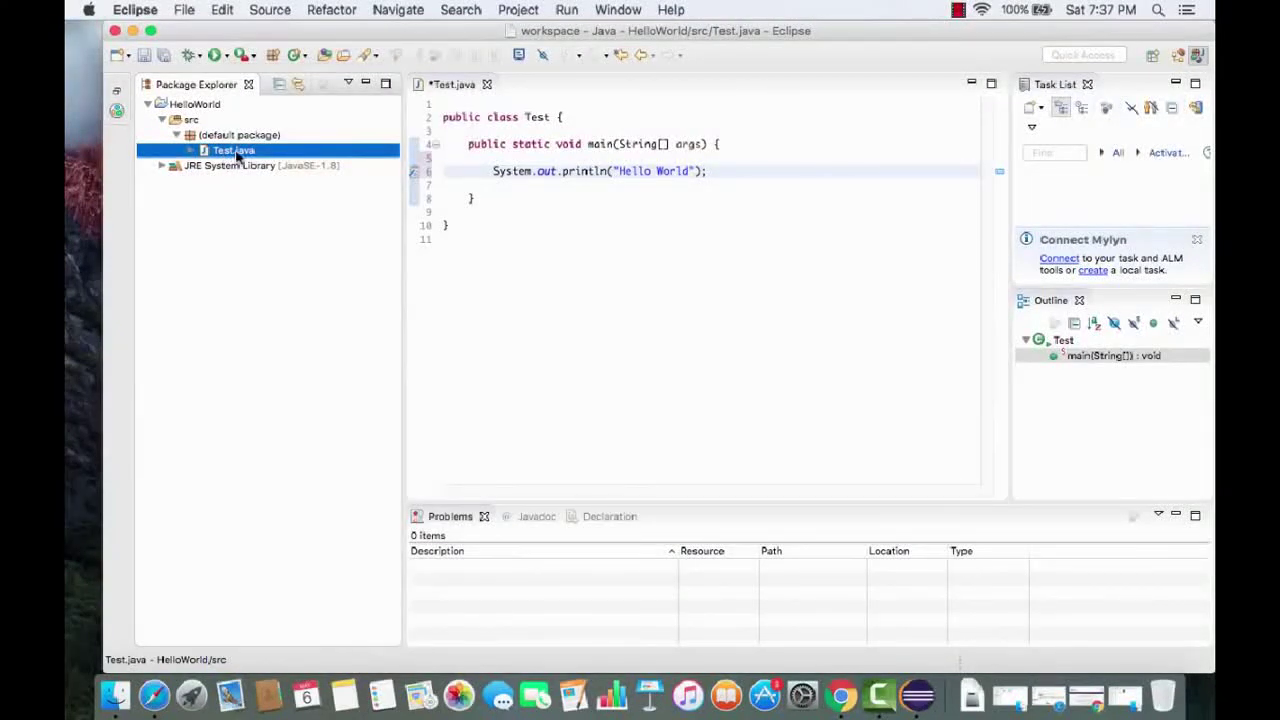
{"action": "right_click", "coordinate": [231, 155]}
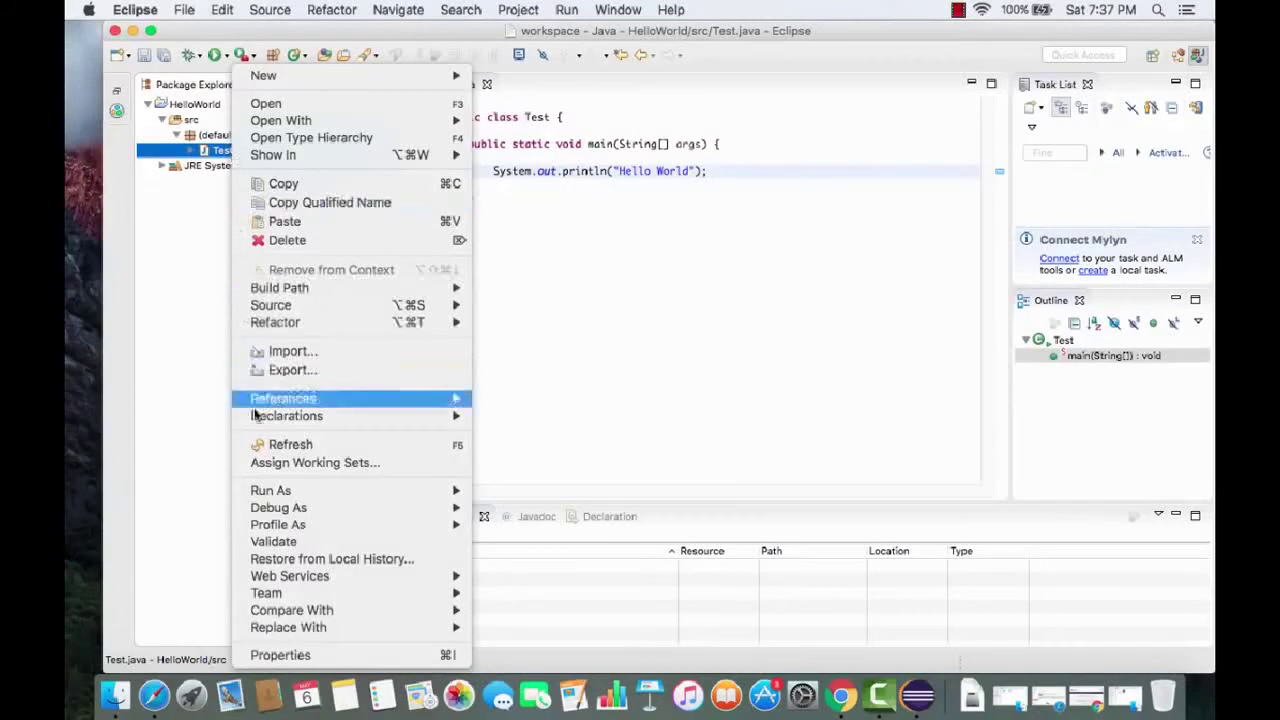
{"action": "mouse_move", "coordinate": [320, 494]}
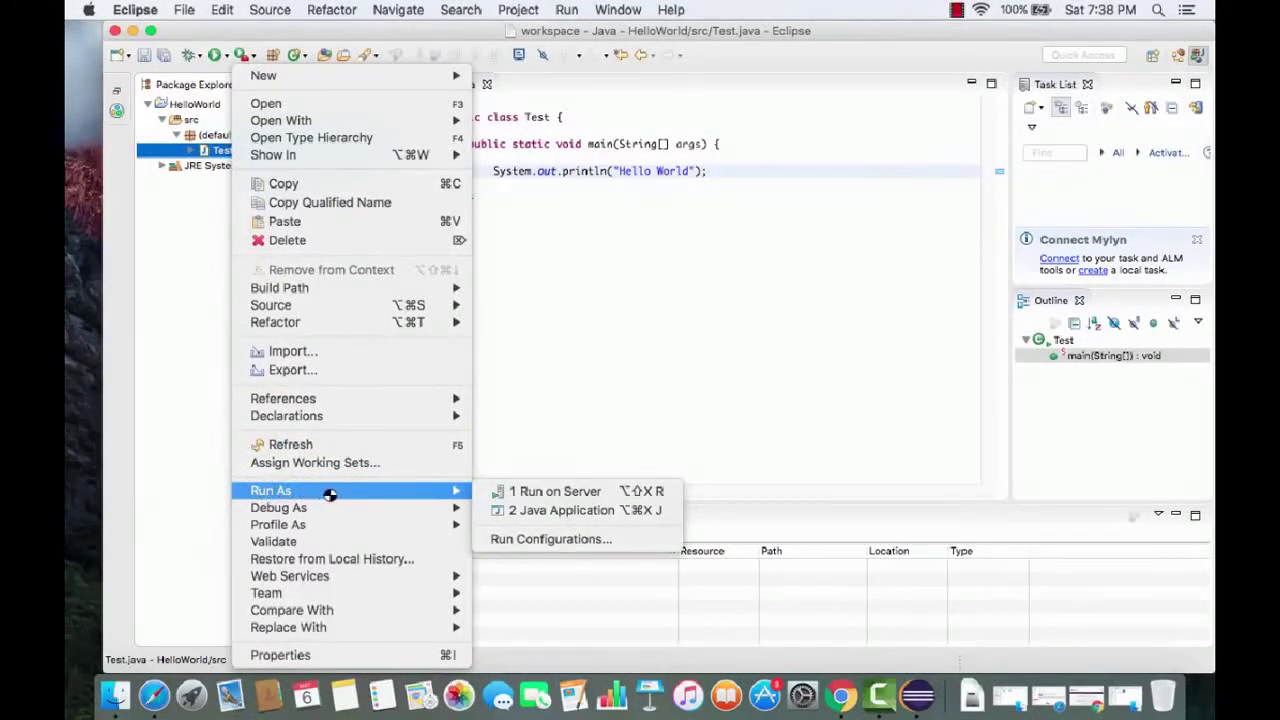
{"action": "left_click", "coordinate": [544, 513]}
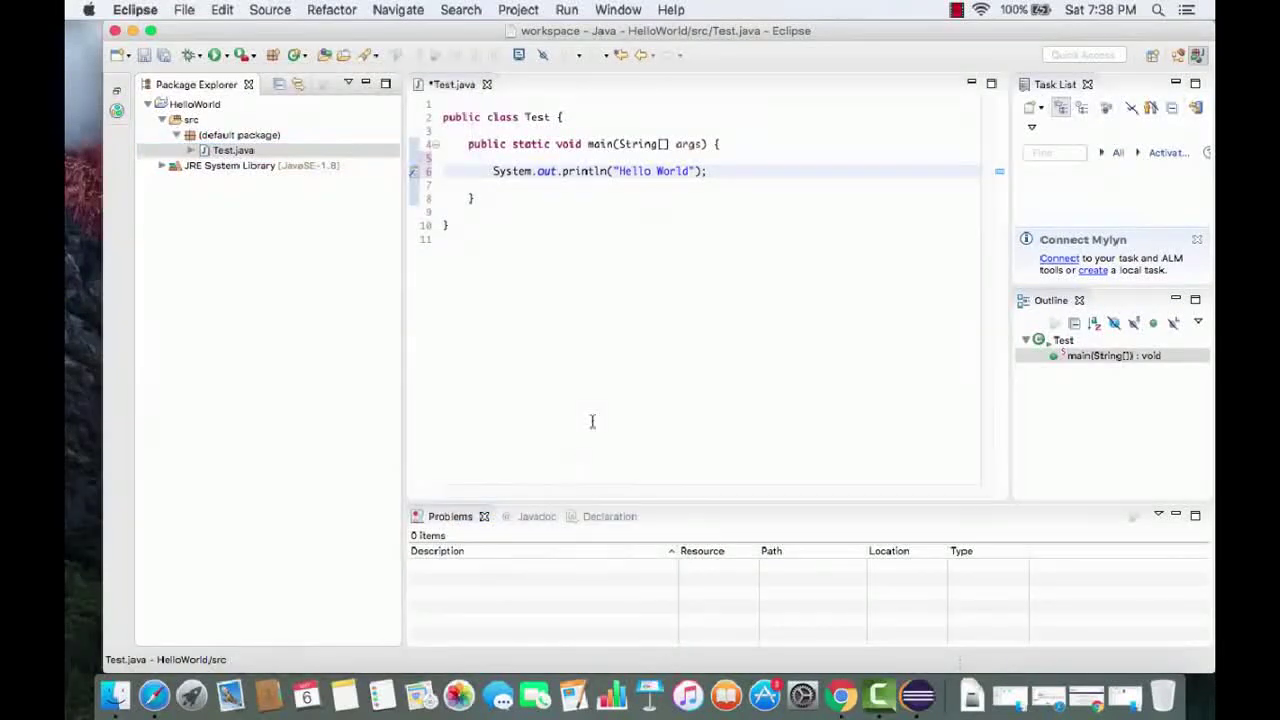
{"action": "left_click", "coordinate": [614, 194]}
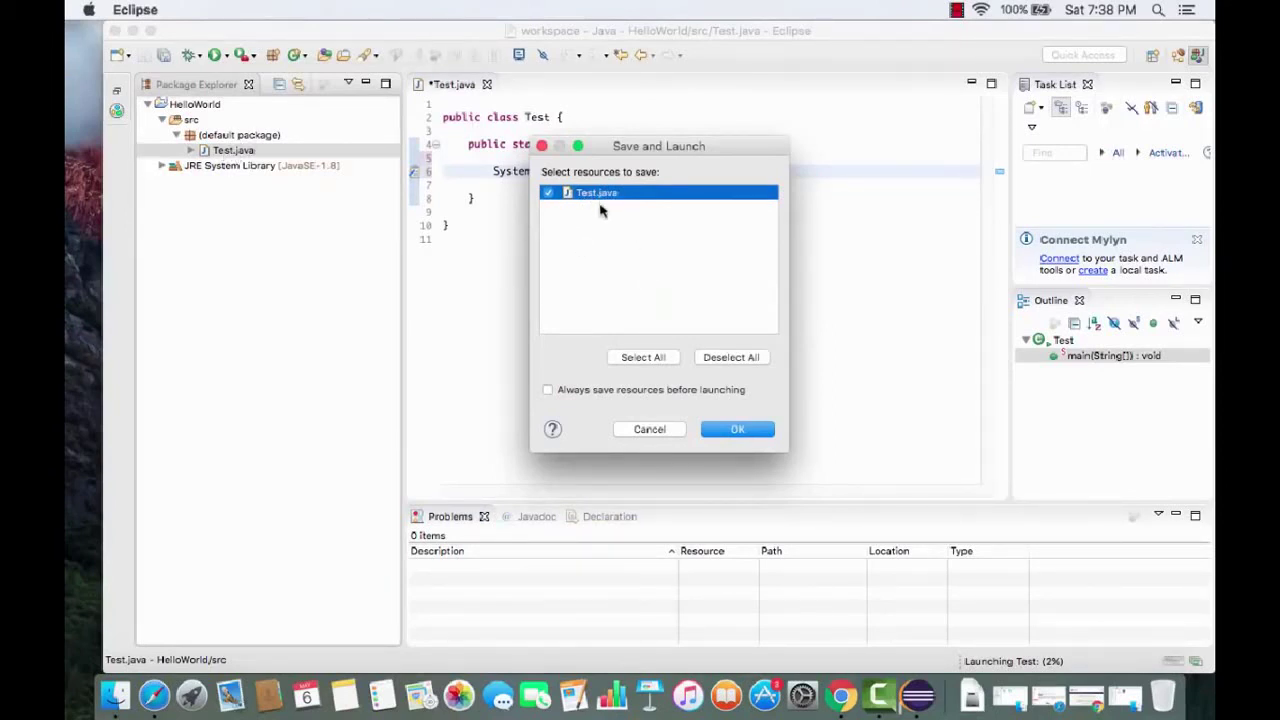
{"action": "left_click", "coordinate": [738, 431]}
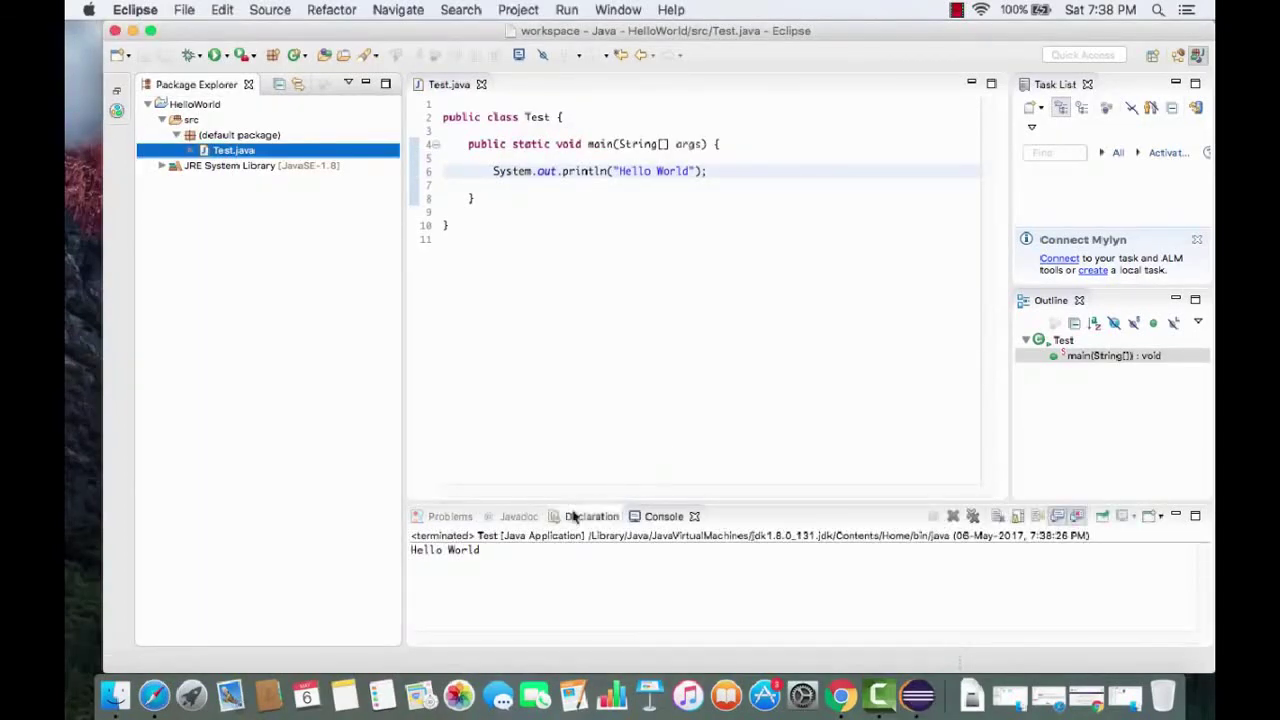
Check the Hello World output in the Console, then return the caret to the end of line 6
{"action": "left_click_drag", "start_coordinate": [509, 550], "coordinate": [408, 548]}
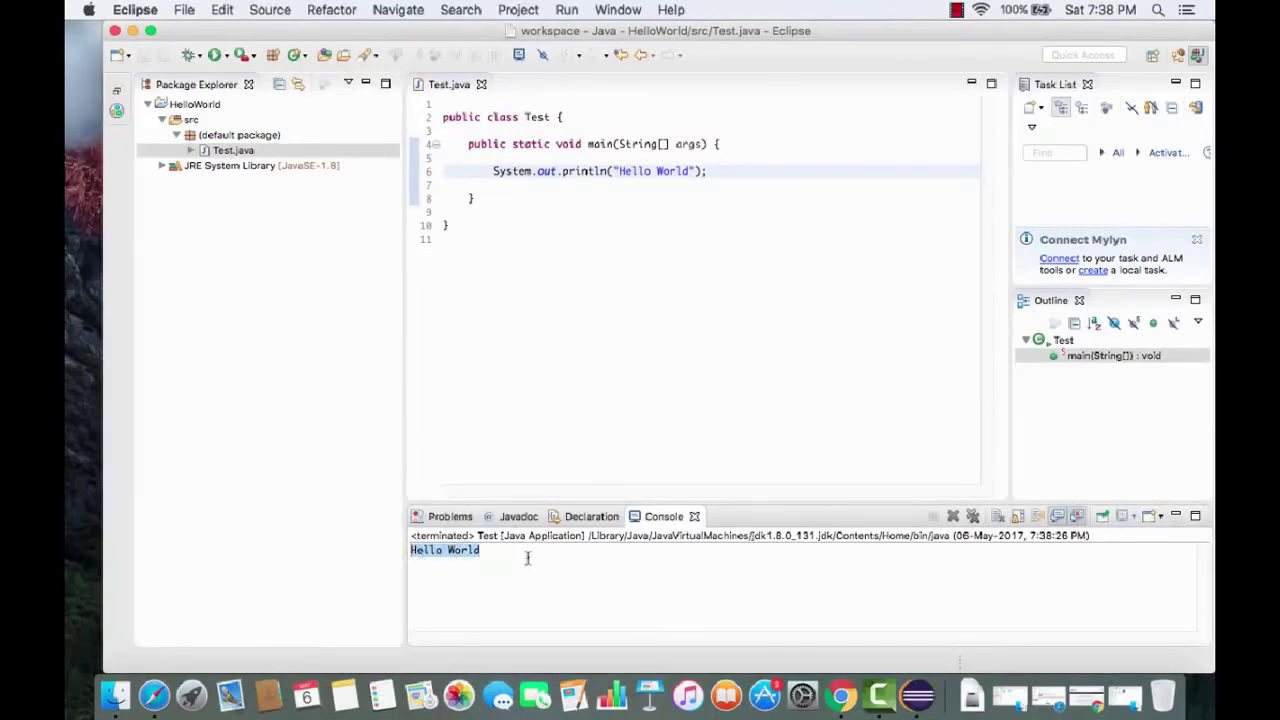
{"action": "left_click", "coordinate": [487, 550]}
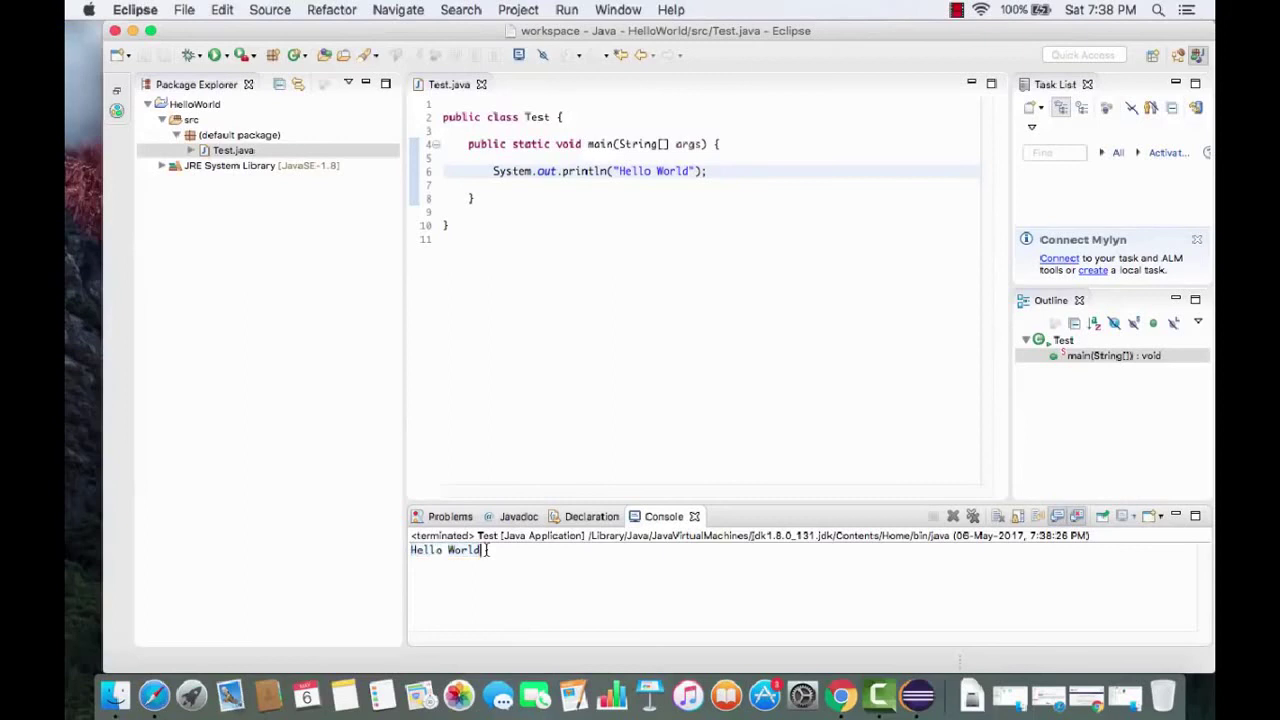
{"action": "left_click", "coordinate": [720, 176]}
{"action": "left_click_drag", "start_coordinate": [495, 173], "coordinate": [606, 172]}
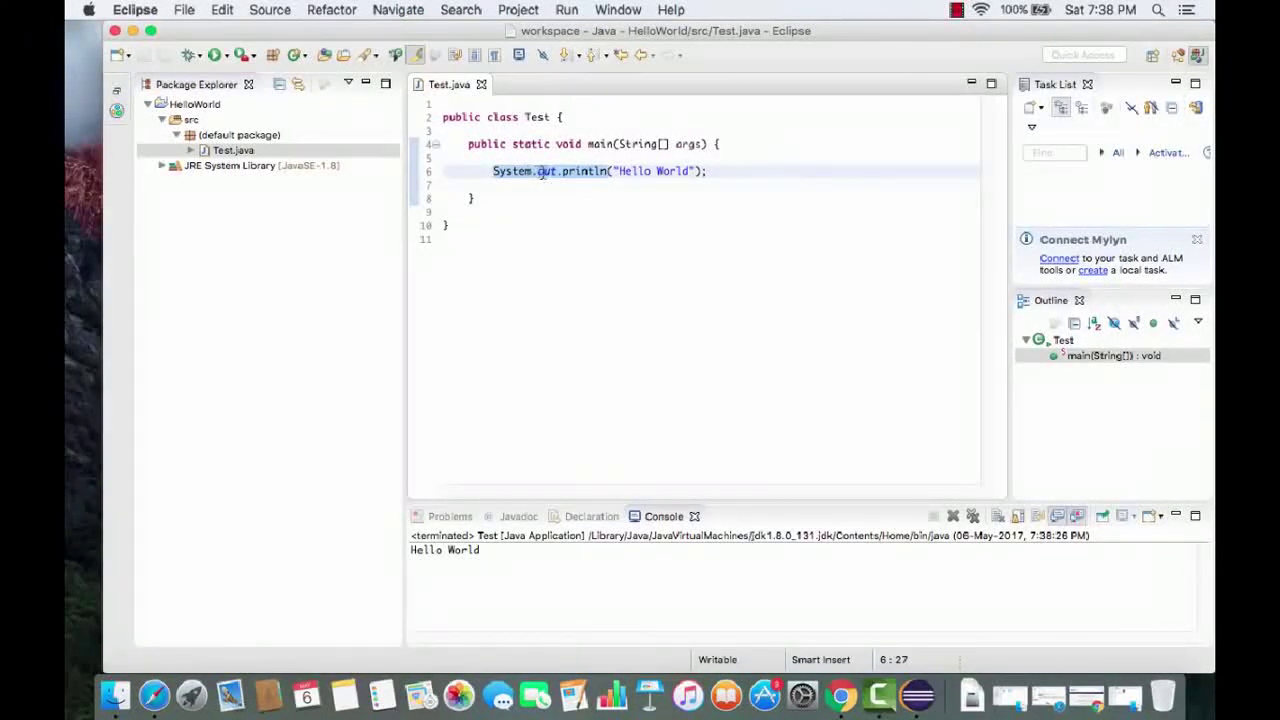
{"action": "left_click", "coordinate": [718, 174]}
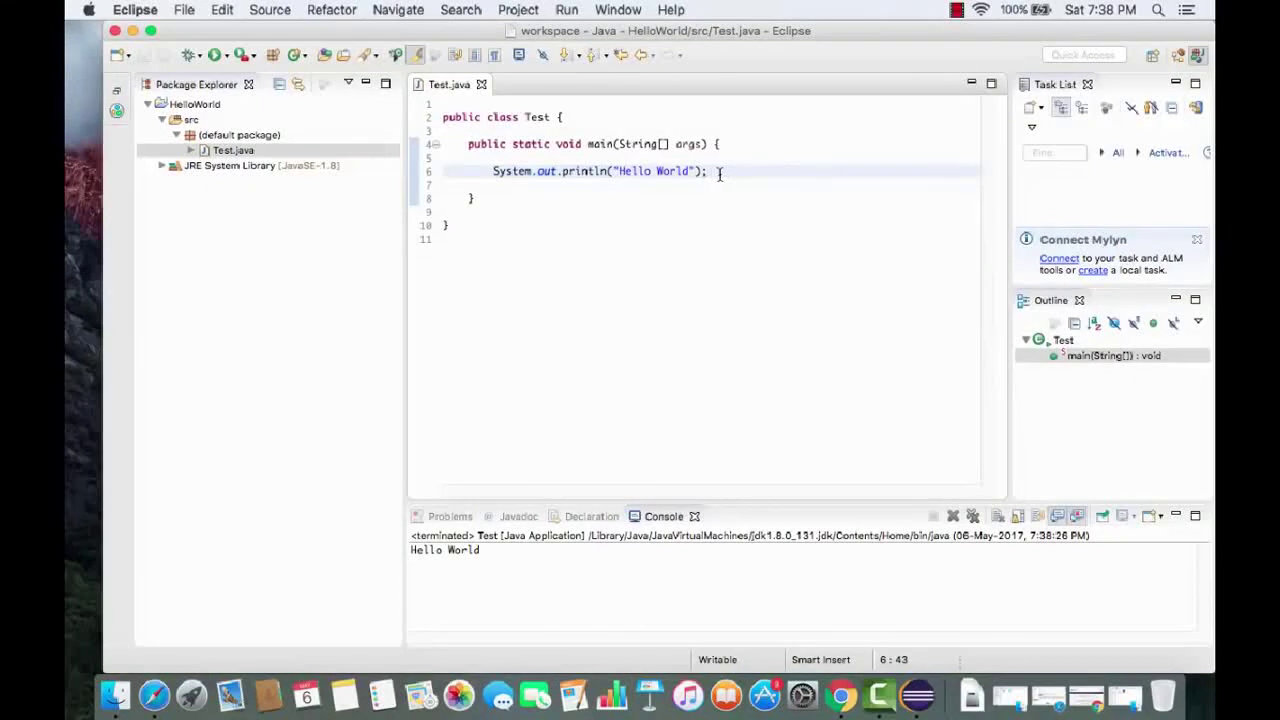
Add System.out.println("Hello world Again"); on line 7 using the Syso sysout template
{"action": "key", "text": "Return"}
{"action": "type", "text": "S"}
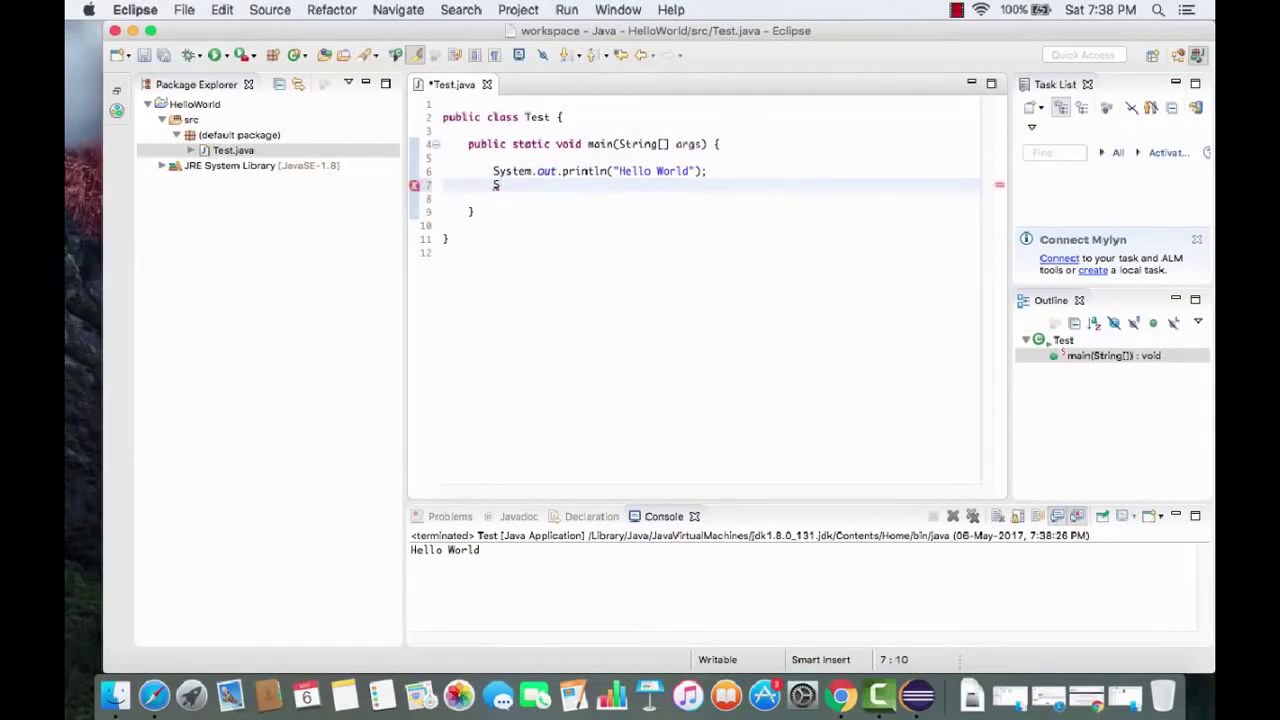
{"action": "type", "text": "yso"}
{"action": "key", "text": "ctrl+space"}
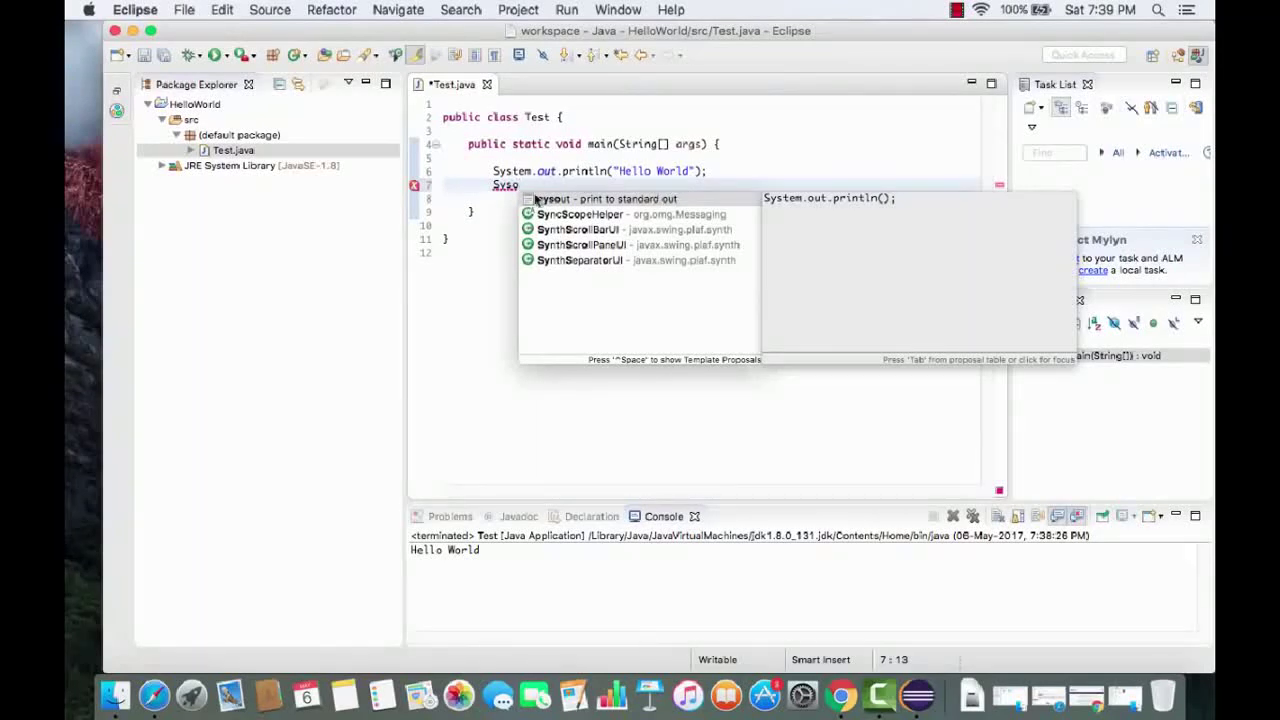
{"action": "double_click", "coordinate": [637, 204]}
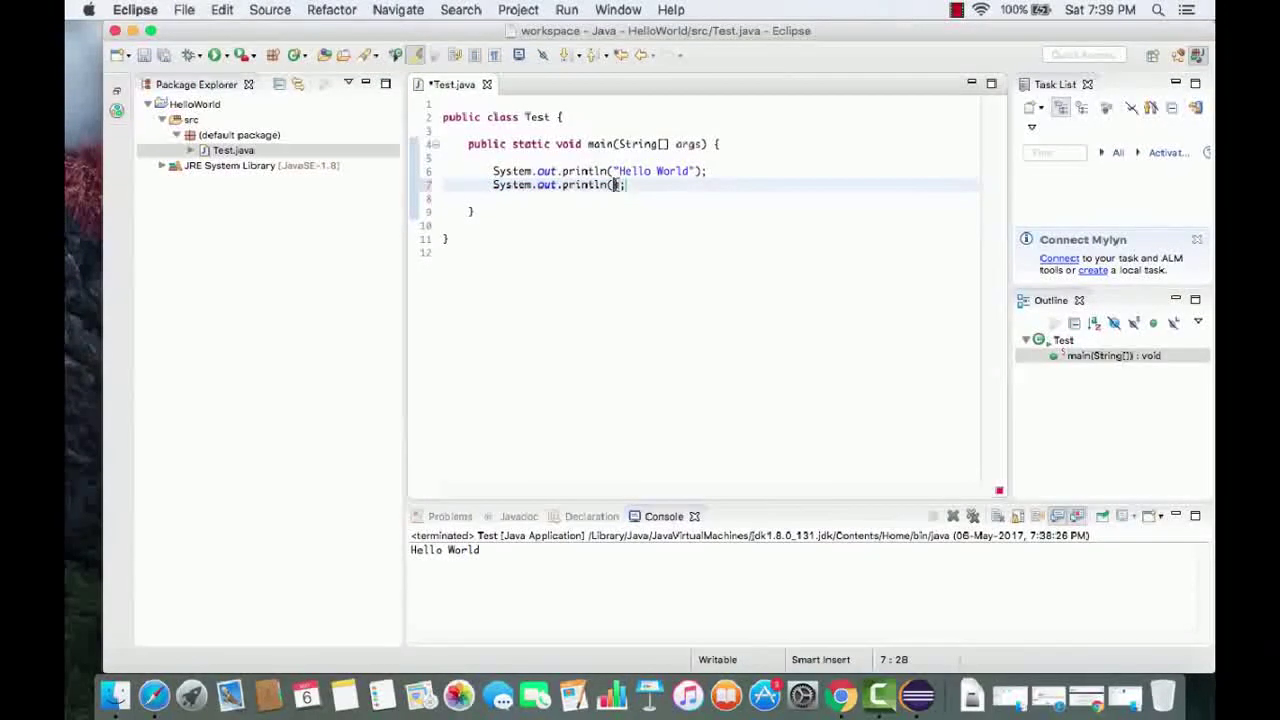
{"action": "type", "text": "\"Hello world Again"}
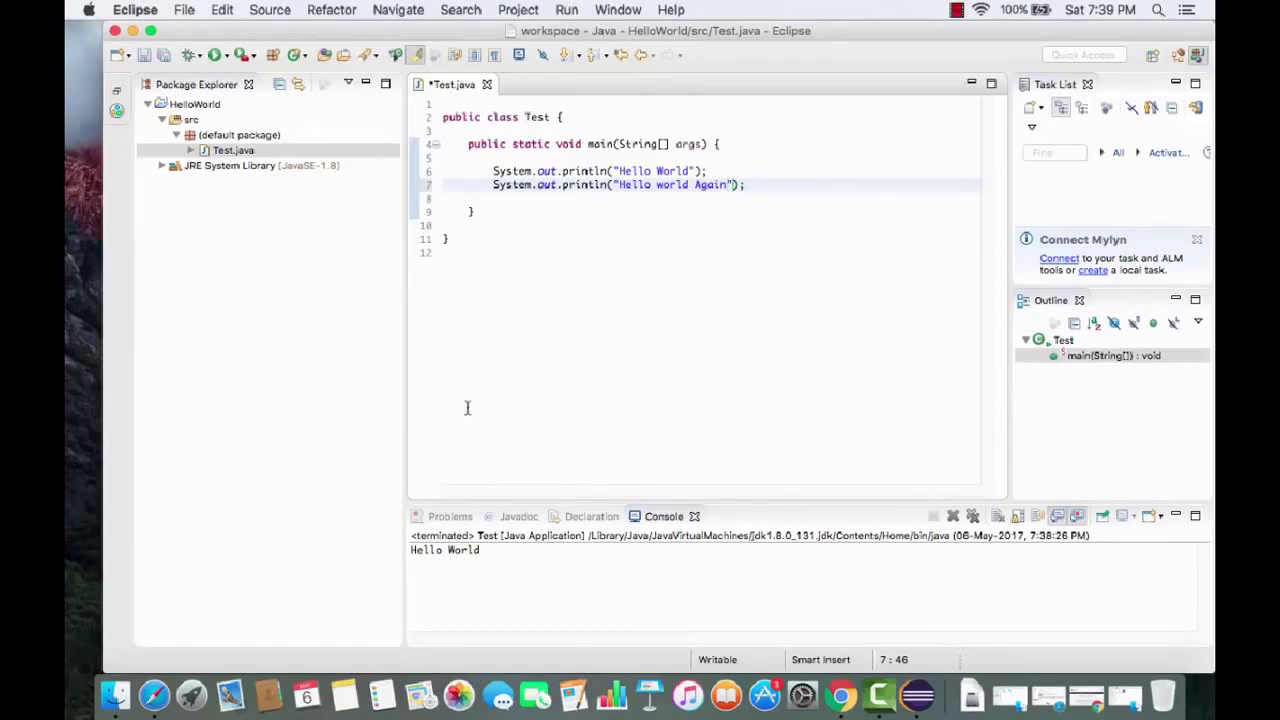
Save Test.java and rerun the program from the toolbar
{"action": "right_click", "coordinate": [305, 151]}
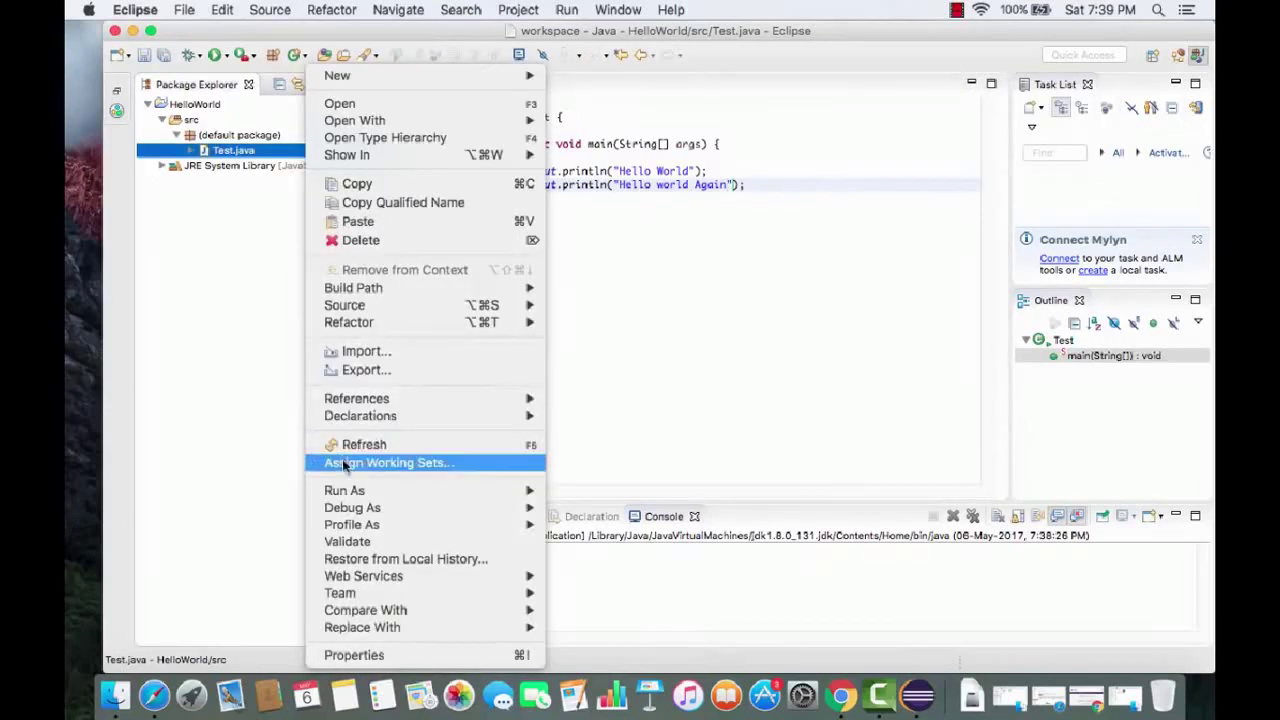
{"action": "left_click", "coordinate": [642, 372]}
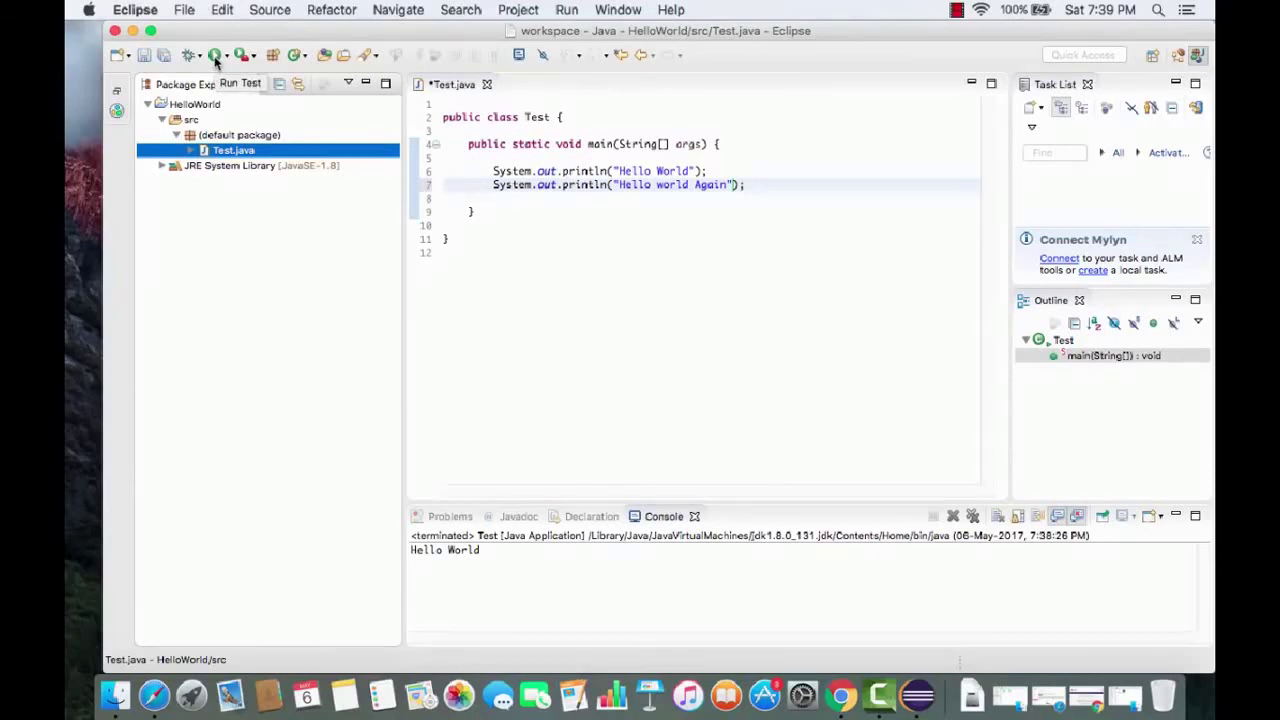
{"action": "left_click", "coordinate": [574, 212]}
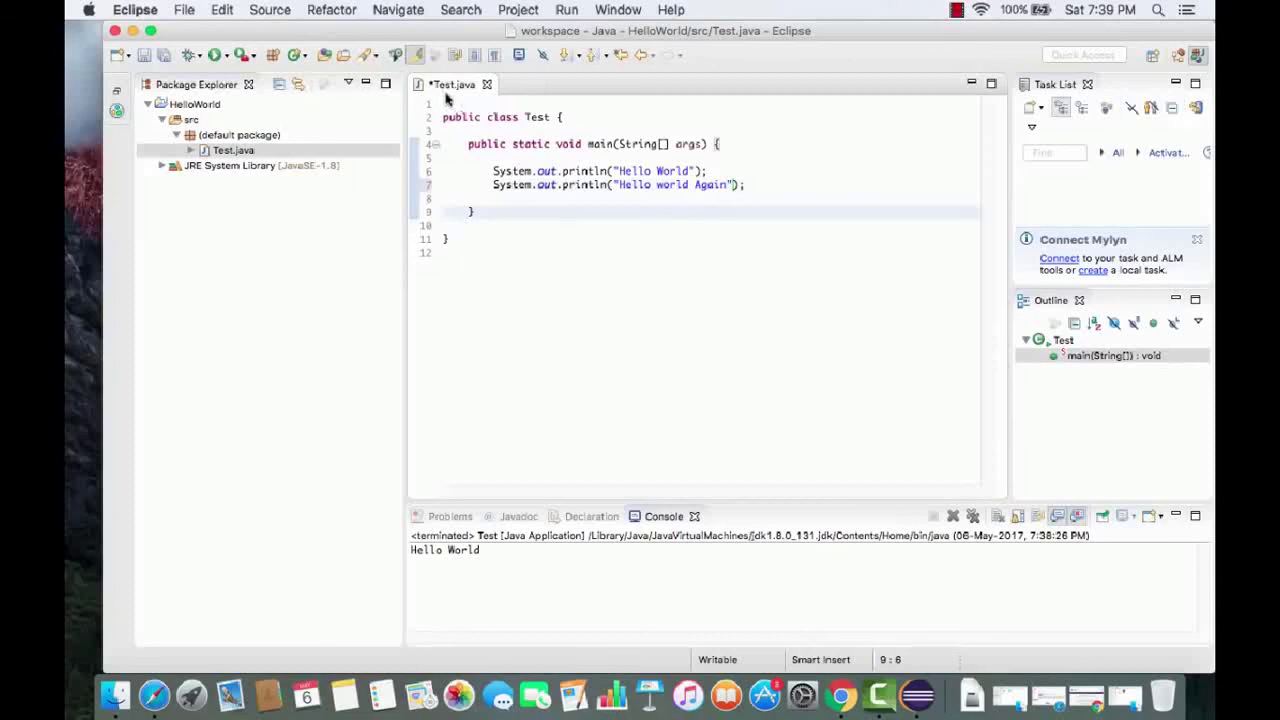
{"action": "left_click", "coordinate": [146, 57]}
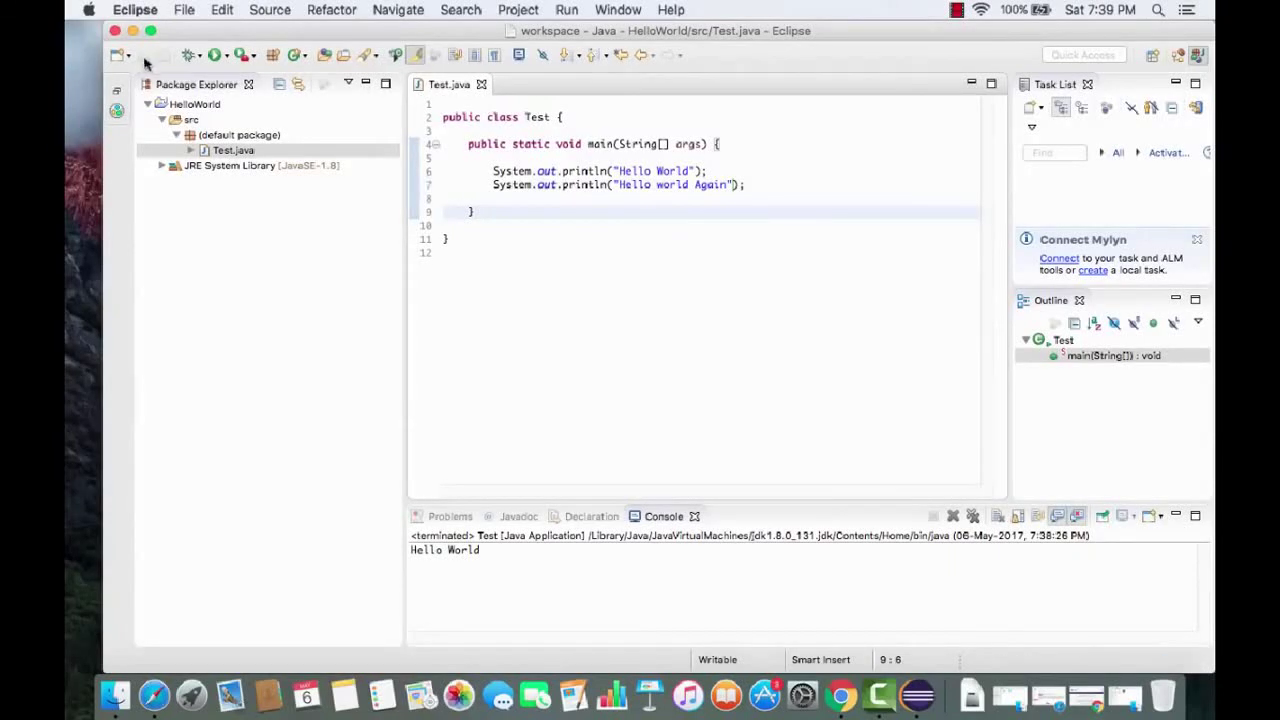
{"action": "left_click", "coordinate": [214, 57]}
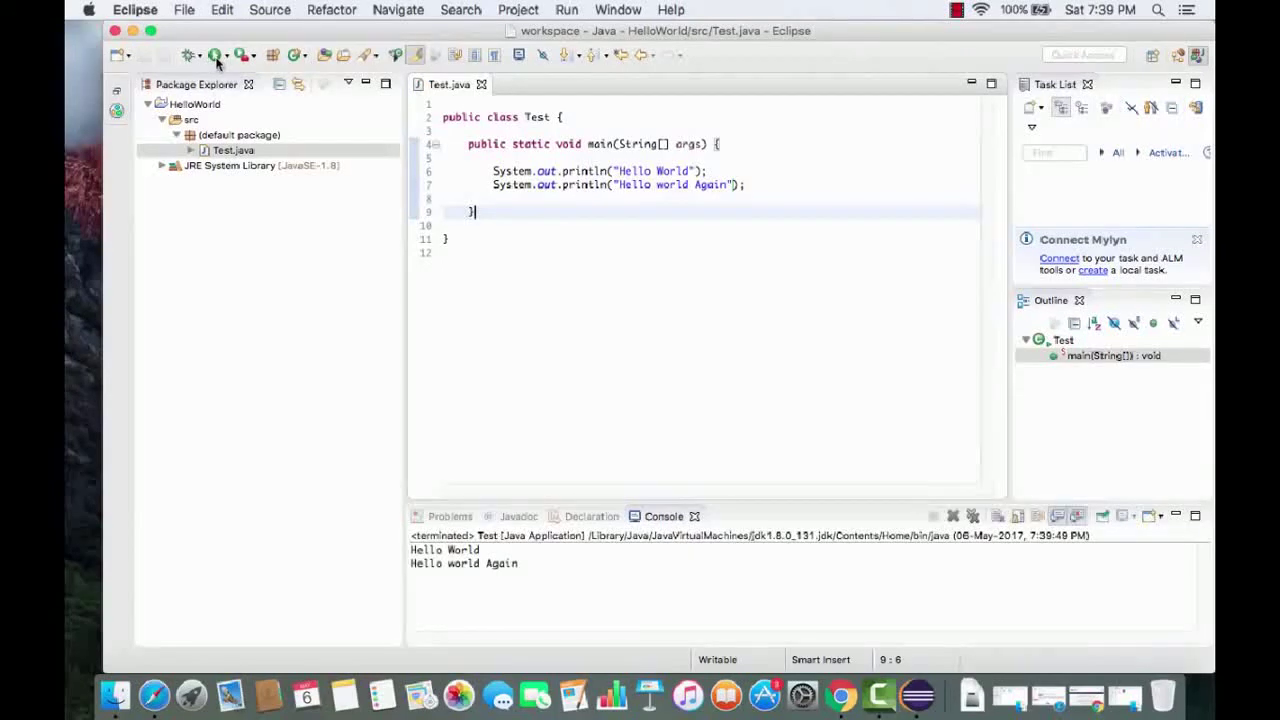
Compare the two Console output lines with the two print statements on lines 6–7
{"action": "left_click_drag", "start_coordinate": [526, 566], "coordinate": [403, 538]}
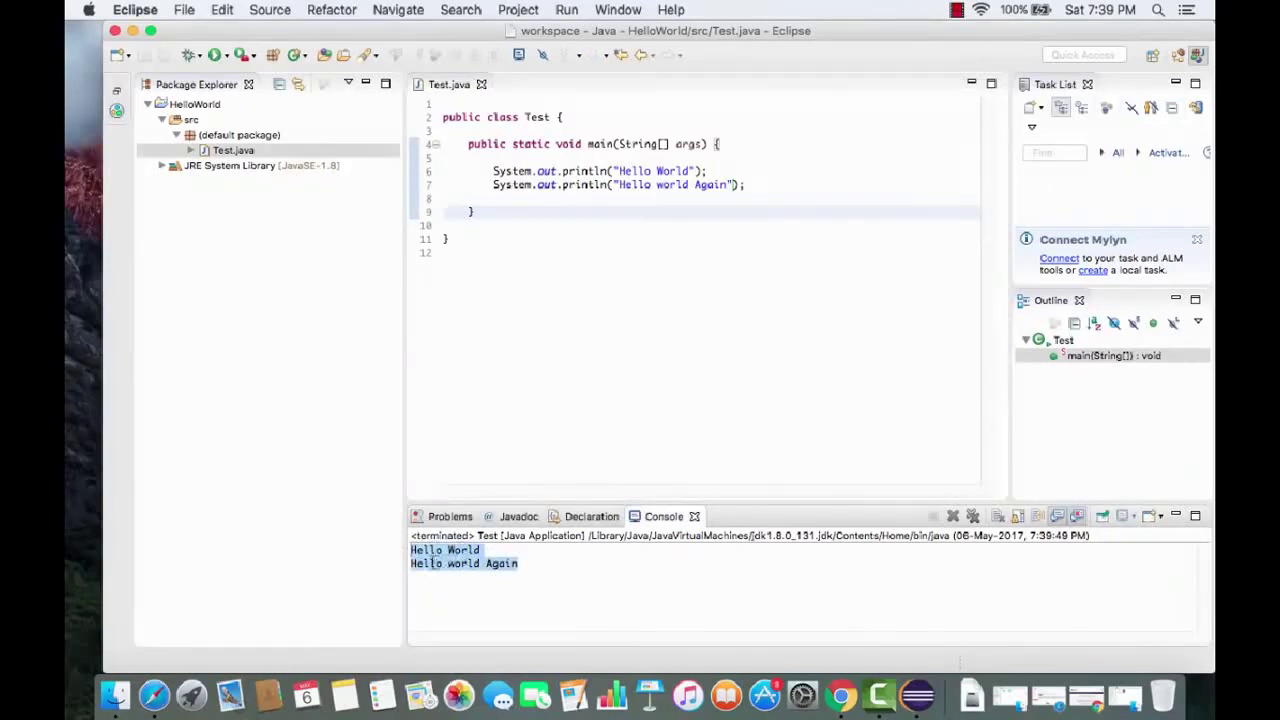
{"action": "left_click_drag", "start_coordinate": [757, 185], "coordinate": [471, 168]}
{"action": "left_click", "coordinate": [808, 343]}
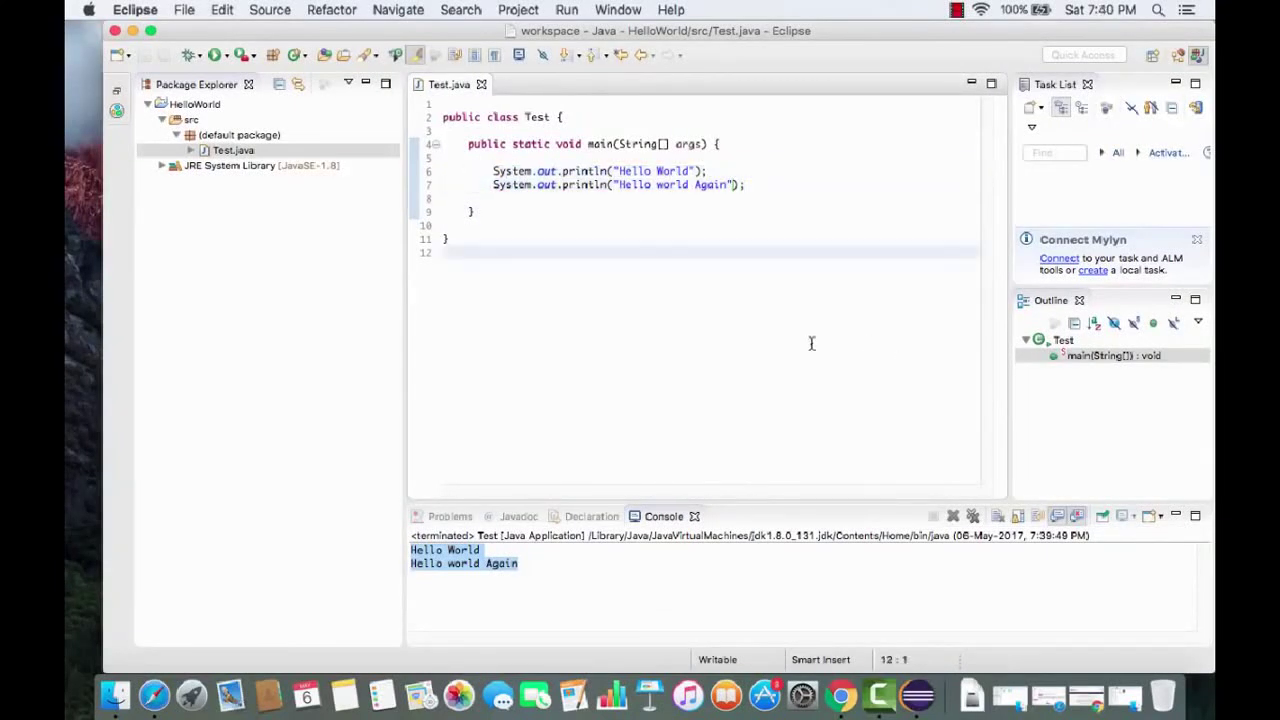